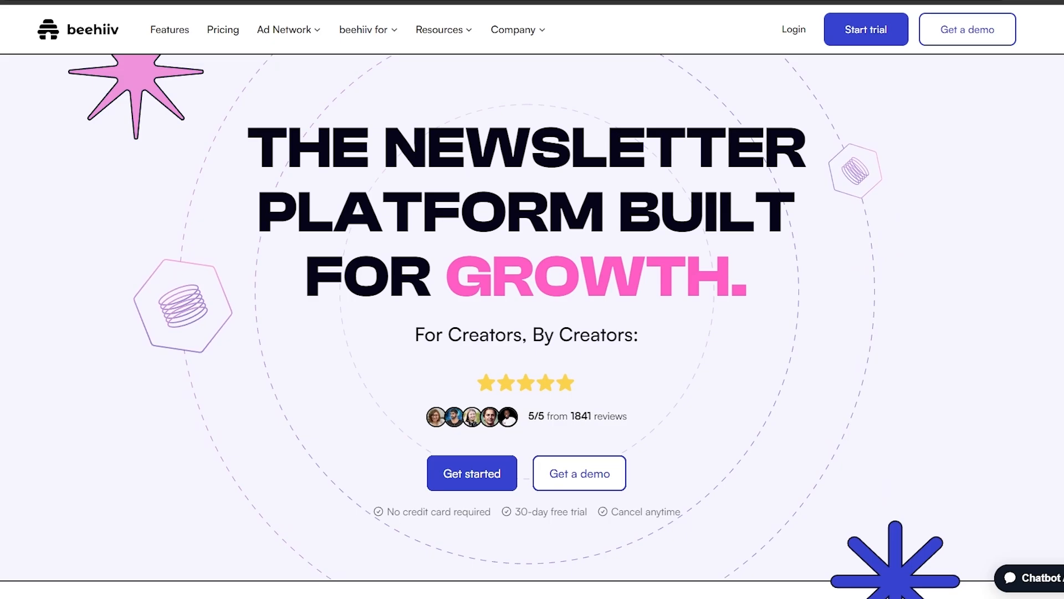
# - Start signing up for beehiiv and choose the free Launch plan from the pricing options
pyautogui.scroll(-5, 521, 299)
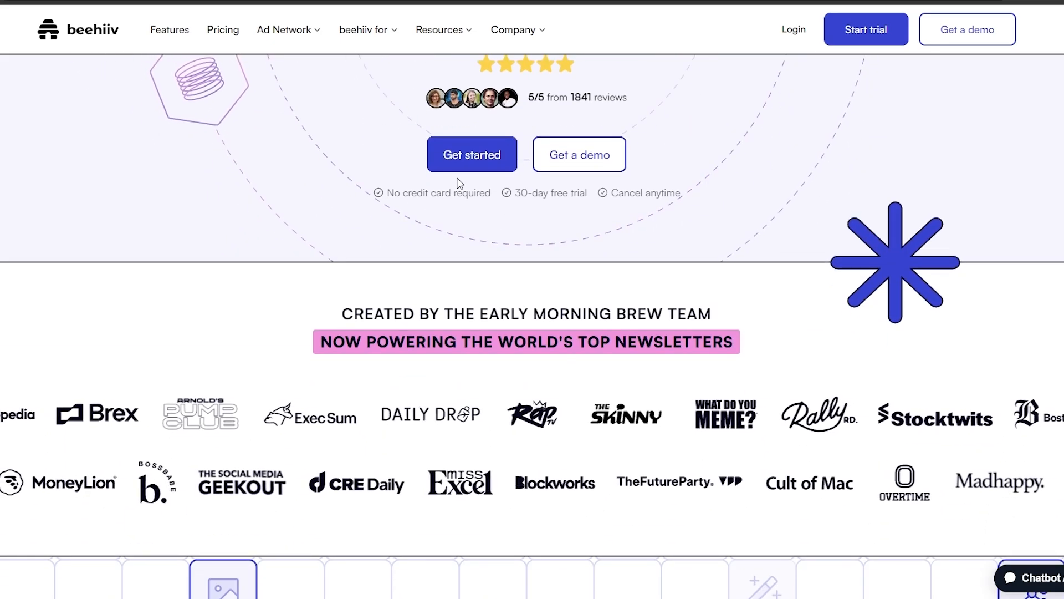
pyautogui.scroll(3, 454, 332)
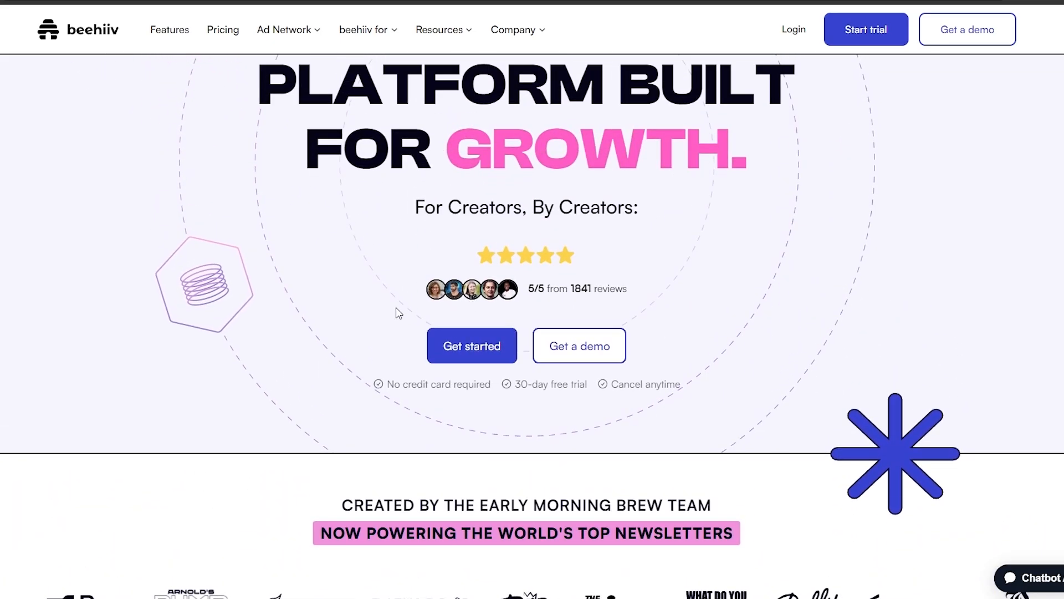
pyautogui.click(447, 339)
pyautogui.scroll(-3, 904, 324)
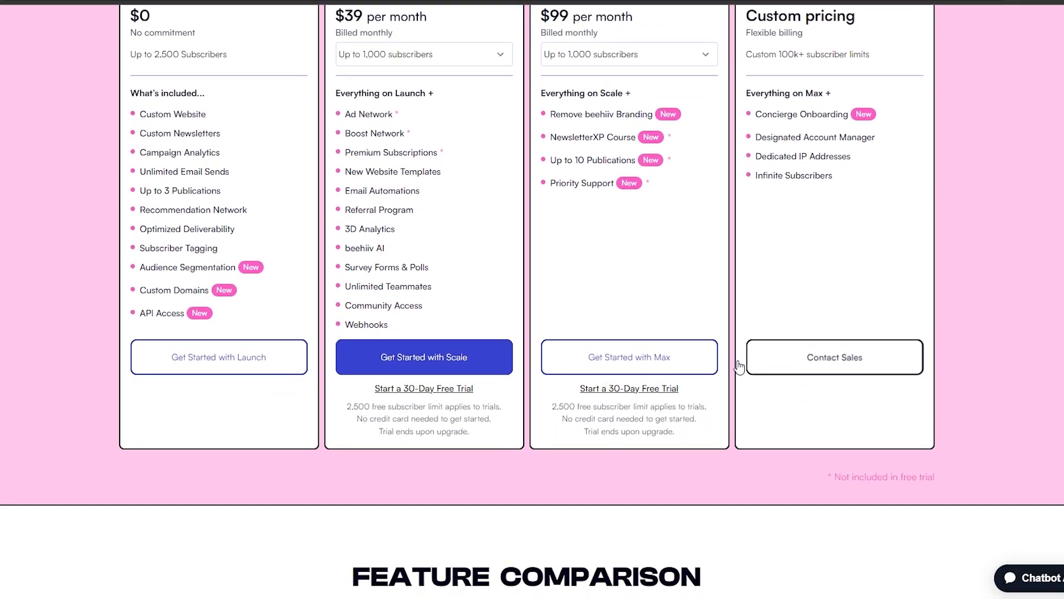
pyautogui.scroll(-2, 173, 387)
pyautogui.click(205, 232)
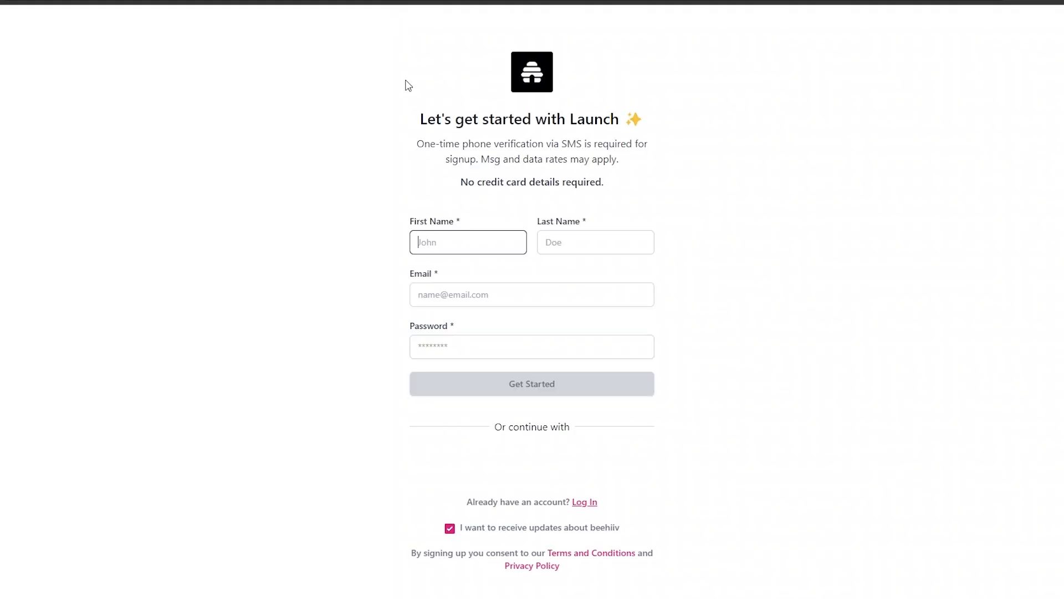
# - Review the required fields on the Launch sign-up form and create the account by signing in with Google
pyautogui.moveTo(414, 222); pyautogui.dragTo(465, 225)
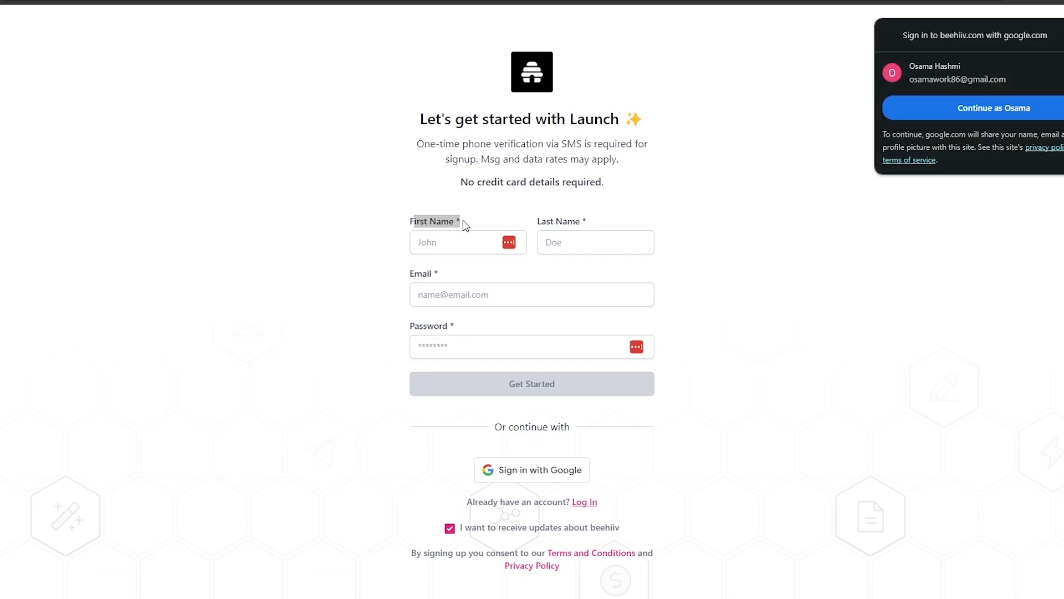
pyautogui.moveTo(542, 221); pyautogui.dragTo(580, 222)
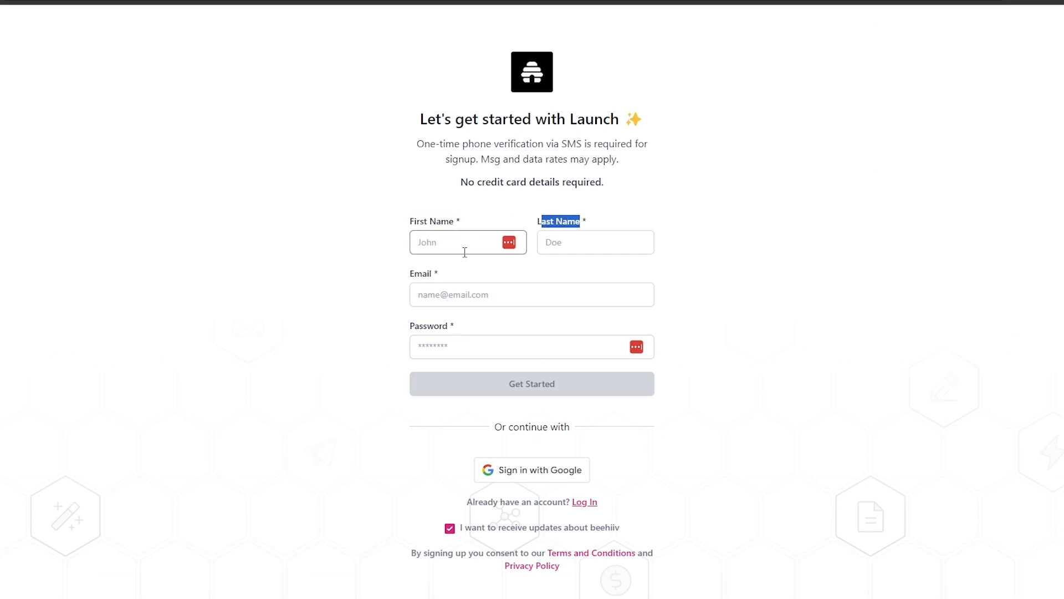
pyautogui.moveTo(414, 275); pyautogui.dragTo(428, 276)
pyautogui.moveTo(423, 326); pyautogui.dragTo(442, 326)
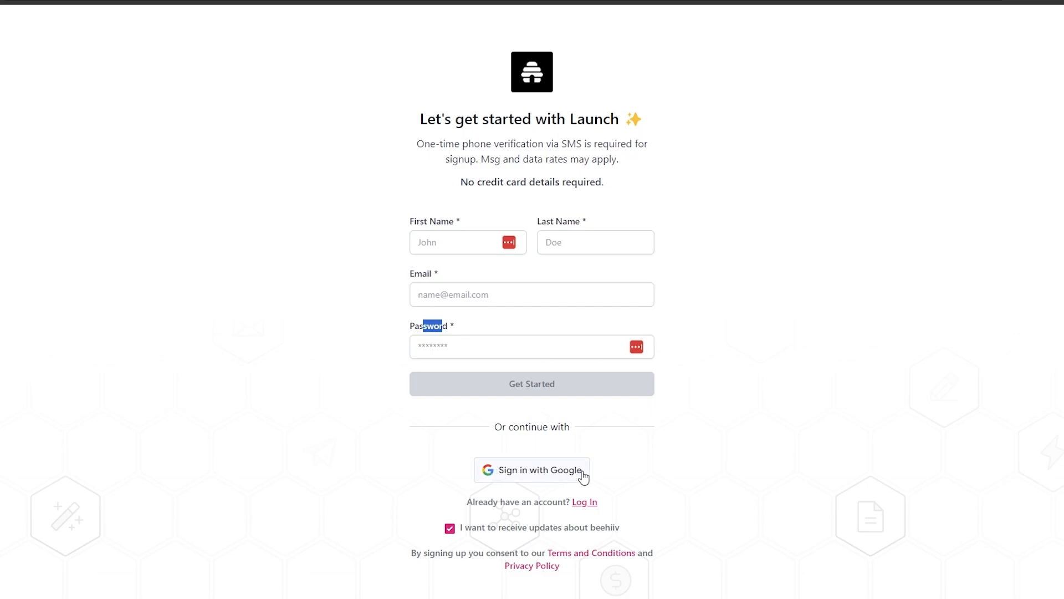
pyautogui.click(525, 475)
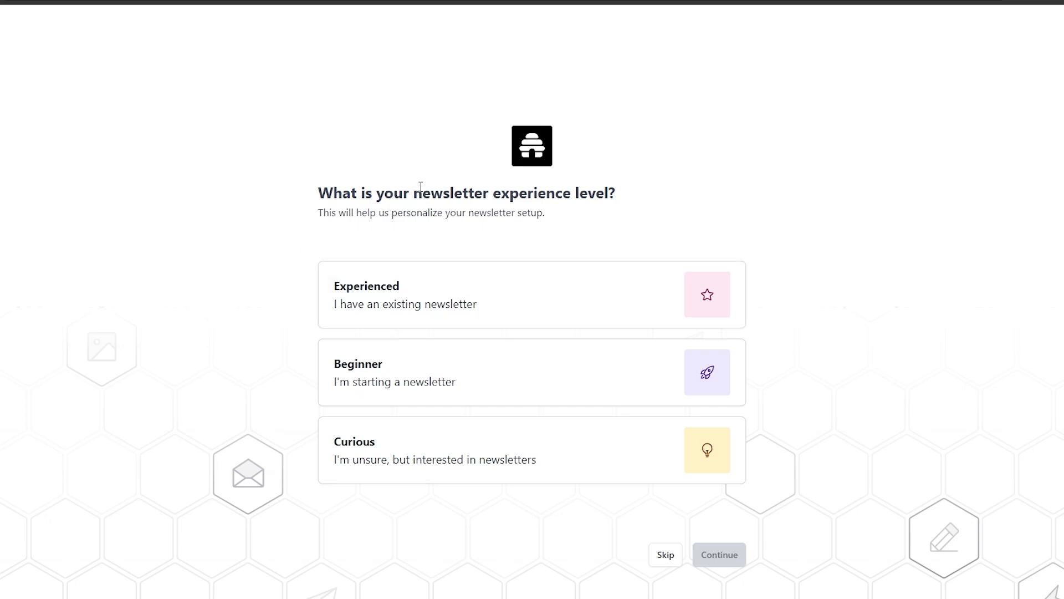
# - Set the newsletter experience level to Beginner and continue to the next onboarding question
pyautogui.moveTo(574, 194); pyautogui.dragTo(546, 194)
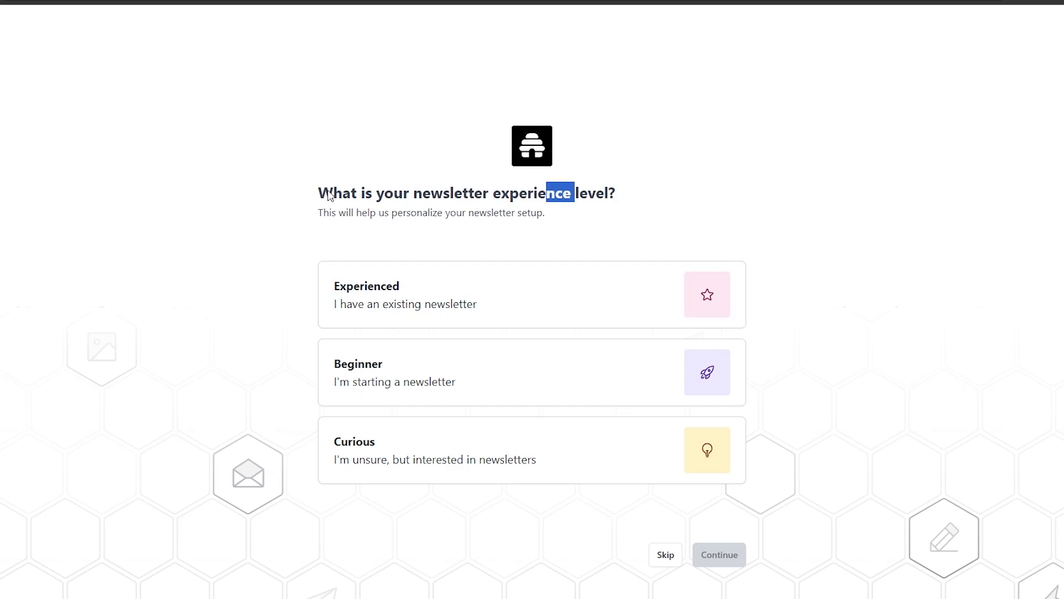
pyautogui.click(509, 213)
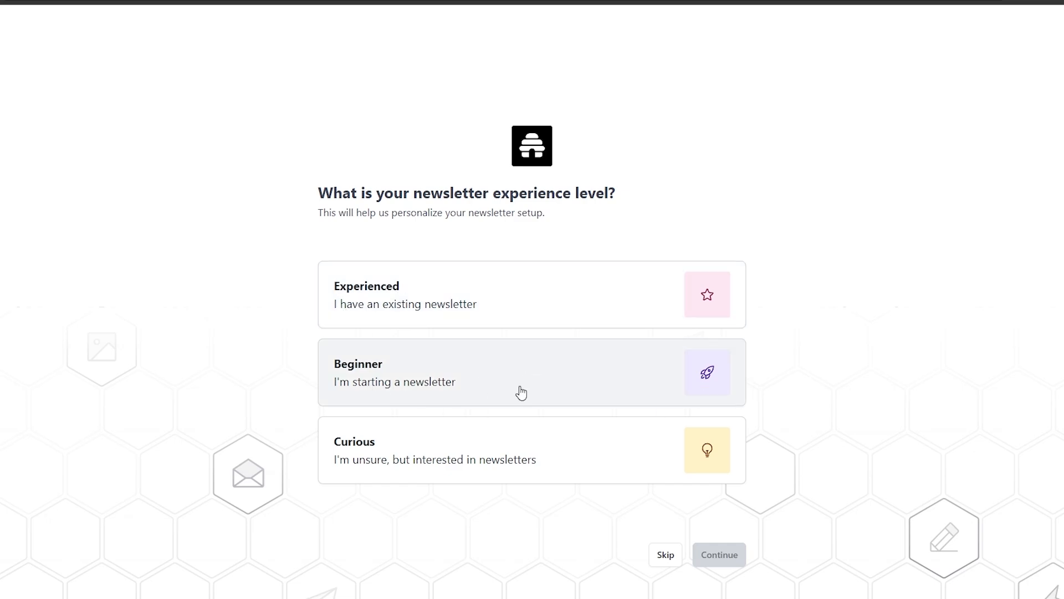
pyautogui.click(387, 397)
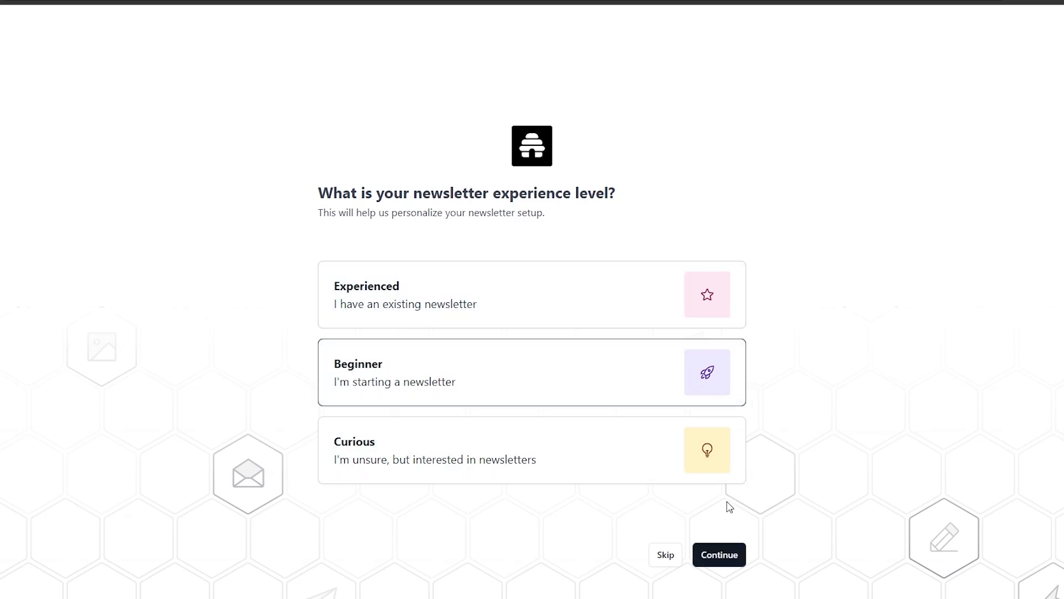
pyautogui.click(724, 564)
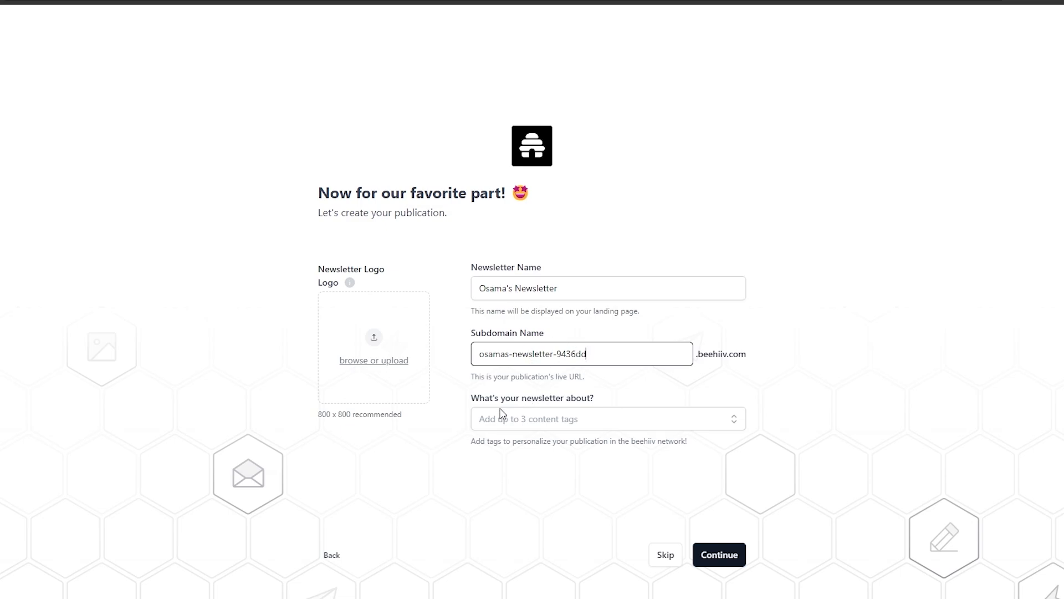
# - Add Gaming as a content tag describing what the newsletter is about
pyautogui.moveTo(516, 398); pyautogui.dragTo(573, 399)
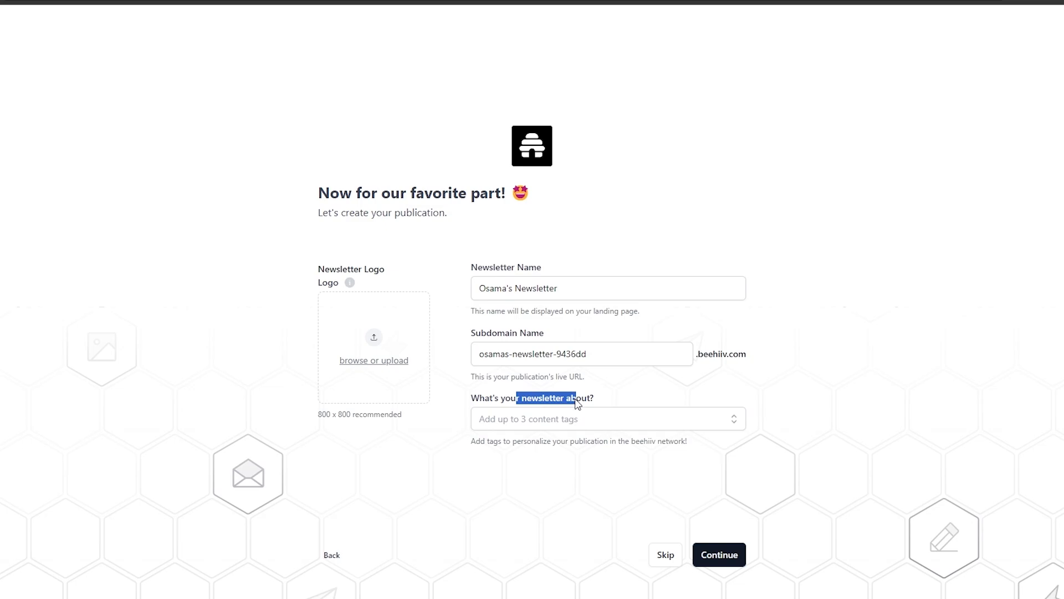
pyautogui.click(557, 416)
pyautogui.click(551, 417)
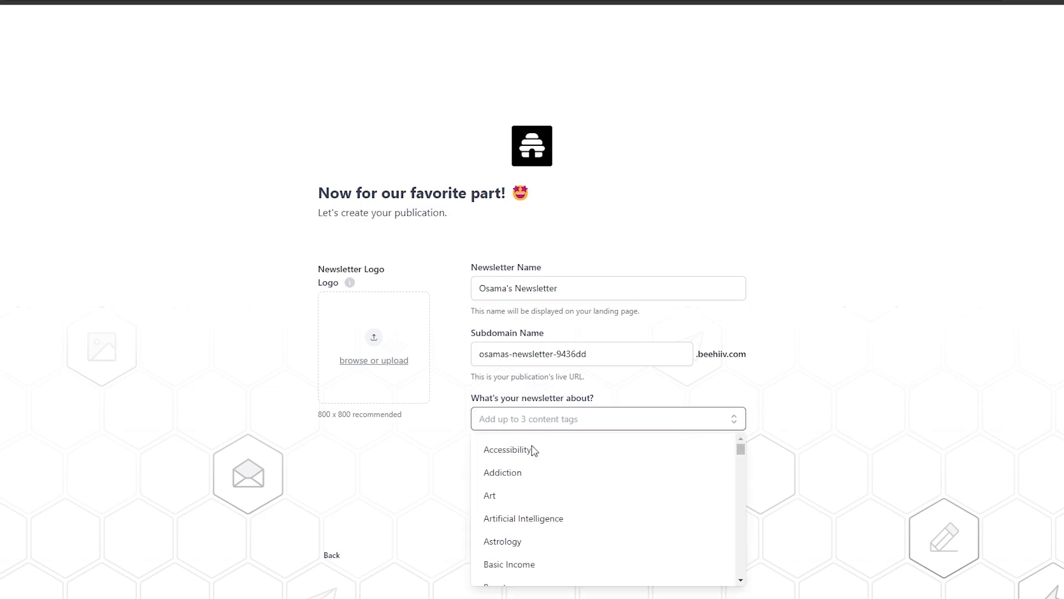
pyautogui.scroll(-10, 533, 466)
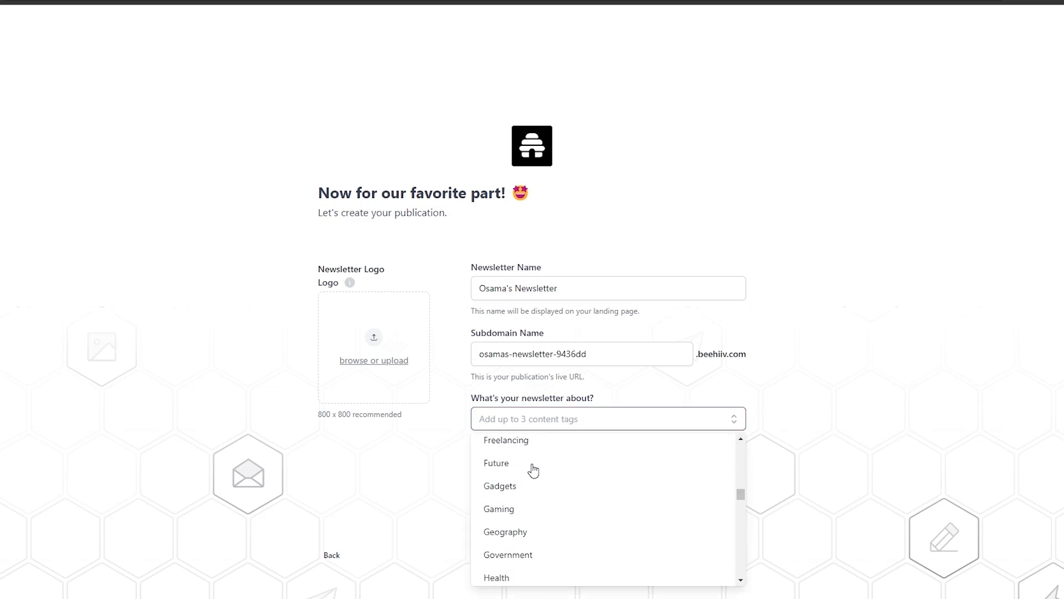
pyautogui.scroll(-3, 533, 469)
pyautogui.click(539, 442)
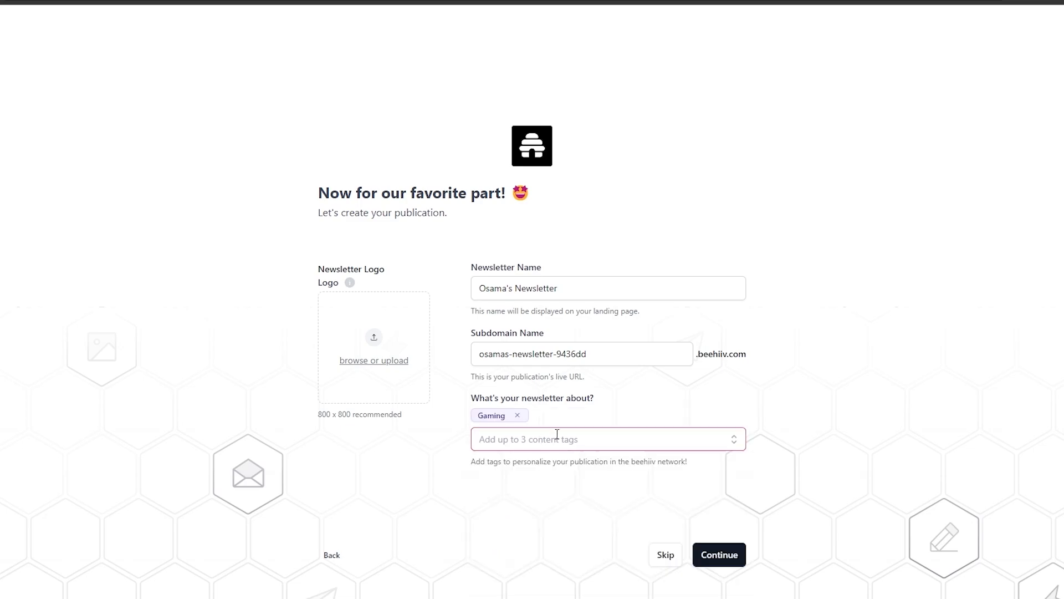
# - Add Entertainment as a second content tag for the newsletter
pyautogui.click(557, 438)
pyautogui.scroll(-6, 548, 496)
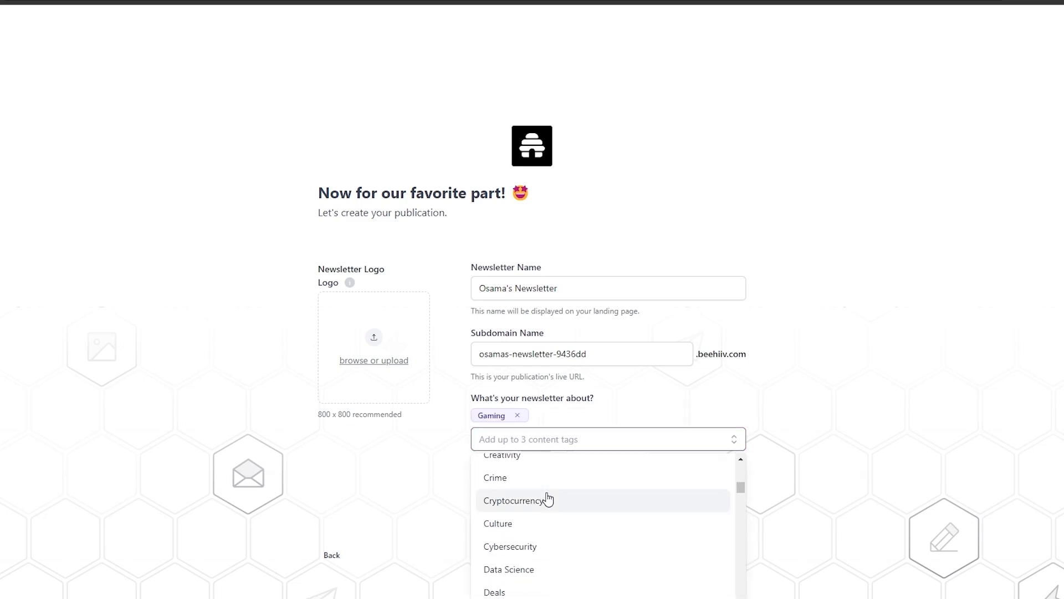
pyautogui.scroll(-3, 548, 499)
pyautogui.click(547, 499)
# - Search the content tags for "new" and add News as the third tag
pyautogui.scroll(-6, 546, 521)
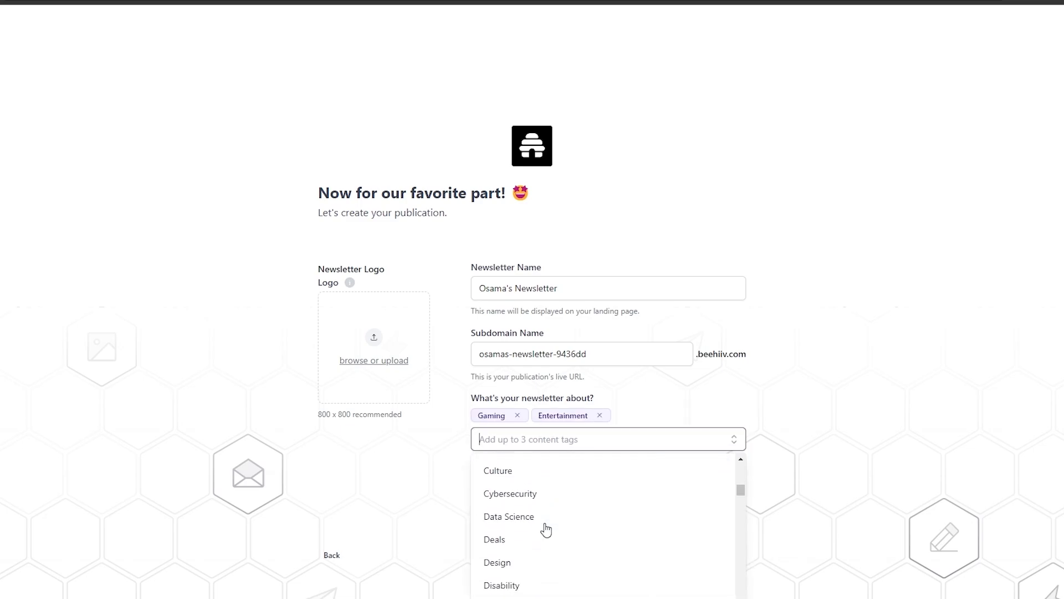
pyautogui.write('n')
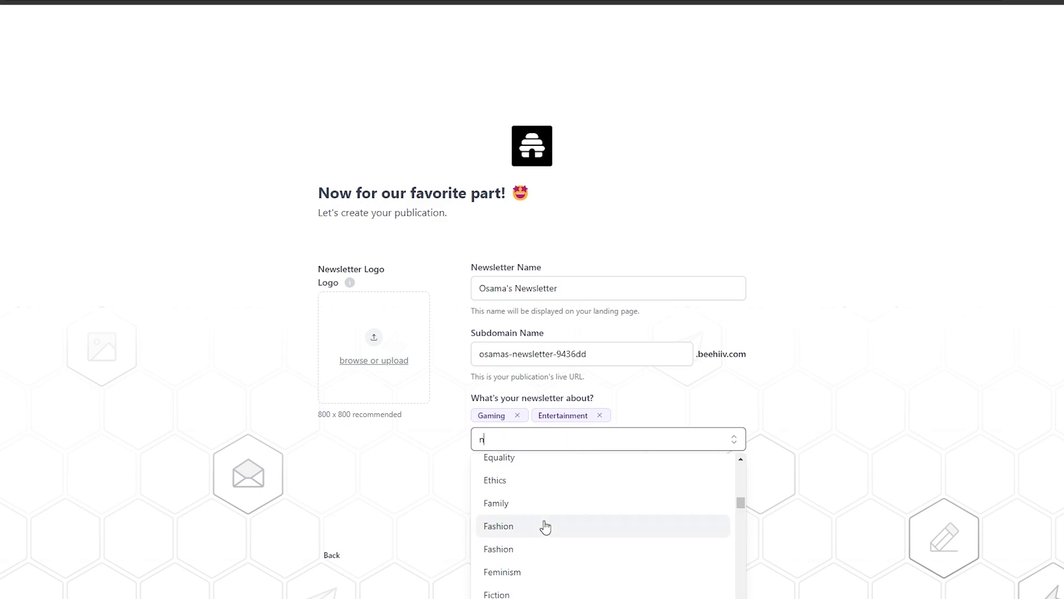
pyautogui.write('ew')
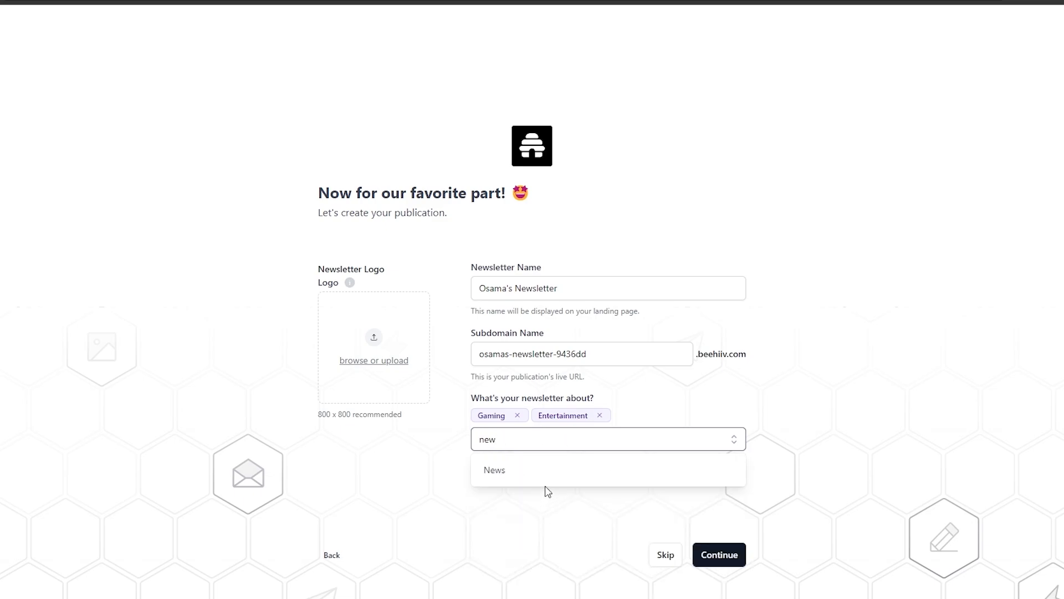
pyautogui.click(543, 483)
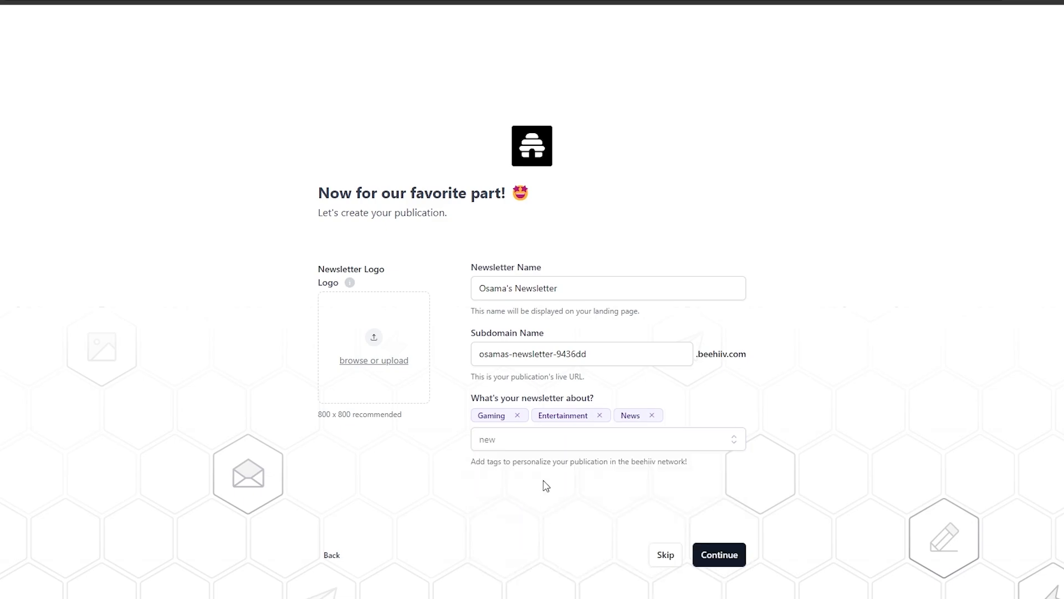
# - Complete the publication details with the name Wen Media Newsletter, subdomain Wen-Media and the Wen Media logo, and continue
pyautogui.click(602, 360)
pyautogui.hotkey('ctrl', 'a')
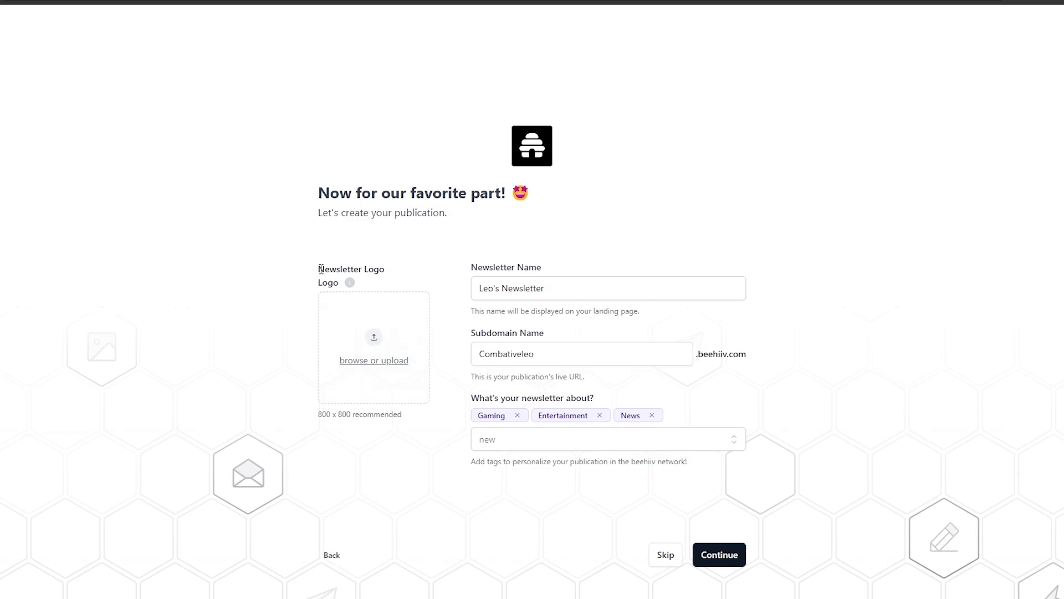
pyautogui.moveTo(320, 268); pyautogui.dragTo(339, 284)
pyautogui.click(370, 286)
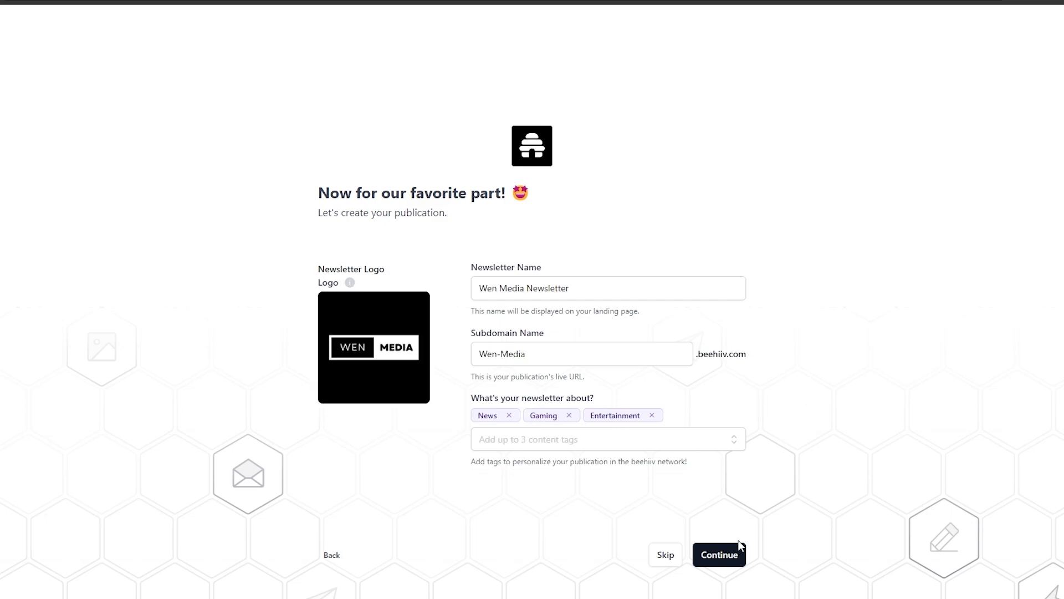
pyautogui.click(741, 556)
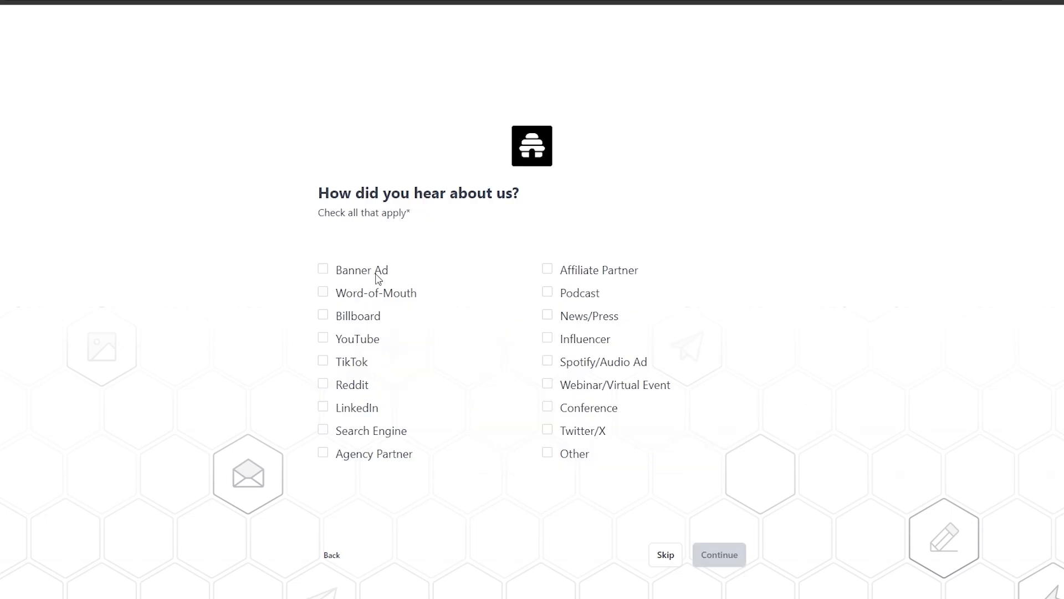
# - Answer how you heard about beehiiv with YouTube and continue
pyautogui.moveTo(317, 199); pyautogui.dragTo(491, 187)
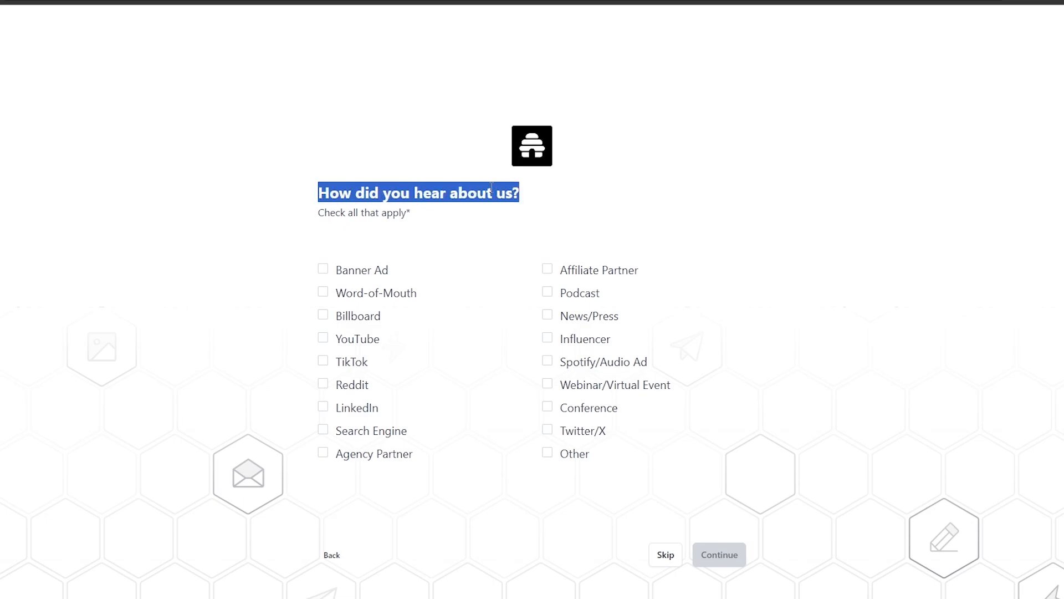
pyautogui.click(331, 372)
pyautogui.click(326, 340)
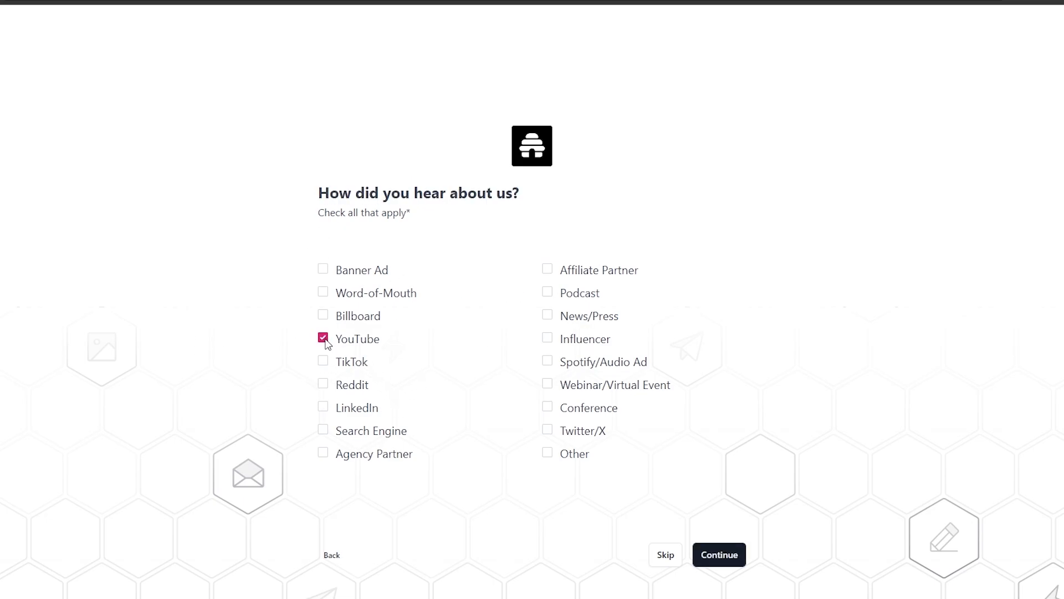
pyautogui.click(717, 556)
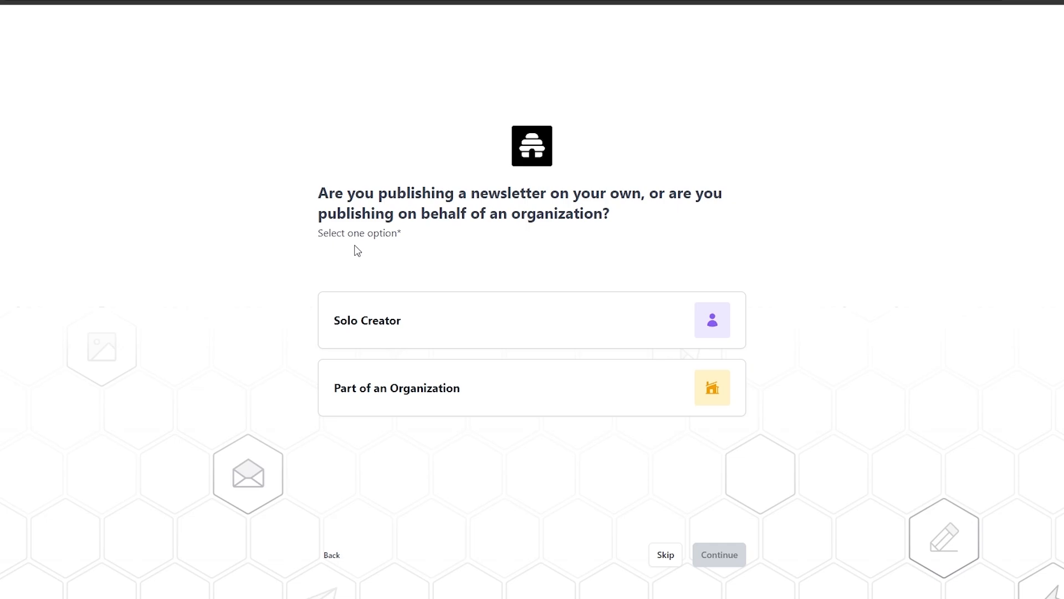
# - Finish onboarding with Solo Creator, the goal "Explore a hobby or an area of personal interest" and the Get started with Launch option
pyautogui.click(517, 309)
pyautogui.click(716, 554)
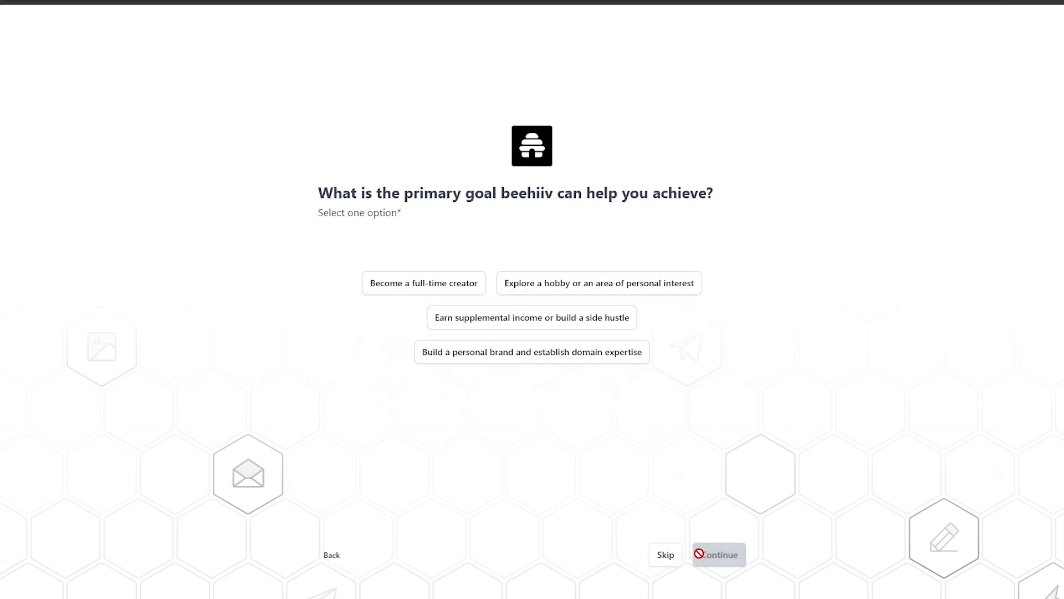
pyautogui.click(541, 293)
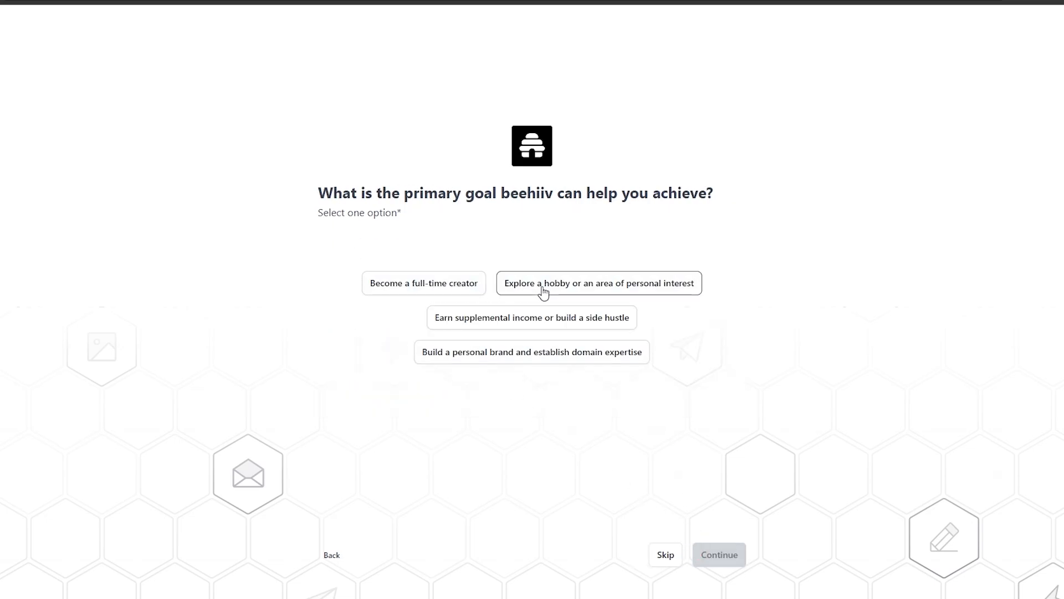
pyautogui.click(715, 555)
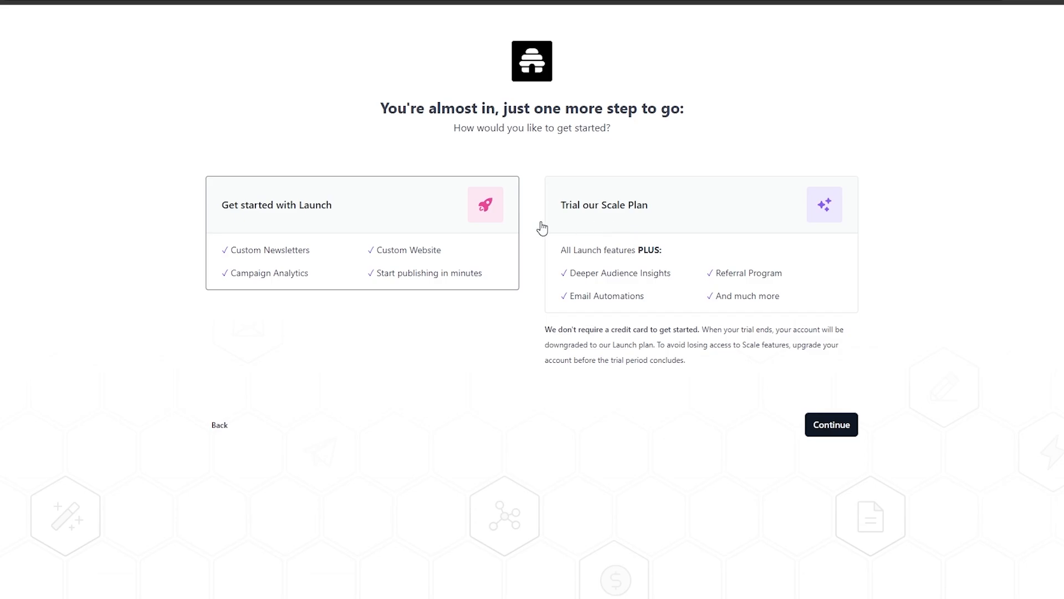
pyautogui.click(834, 428)
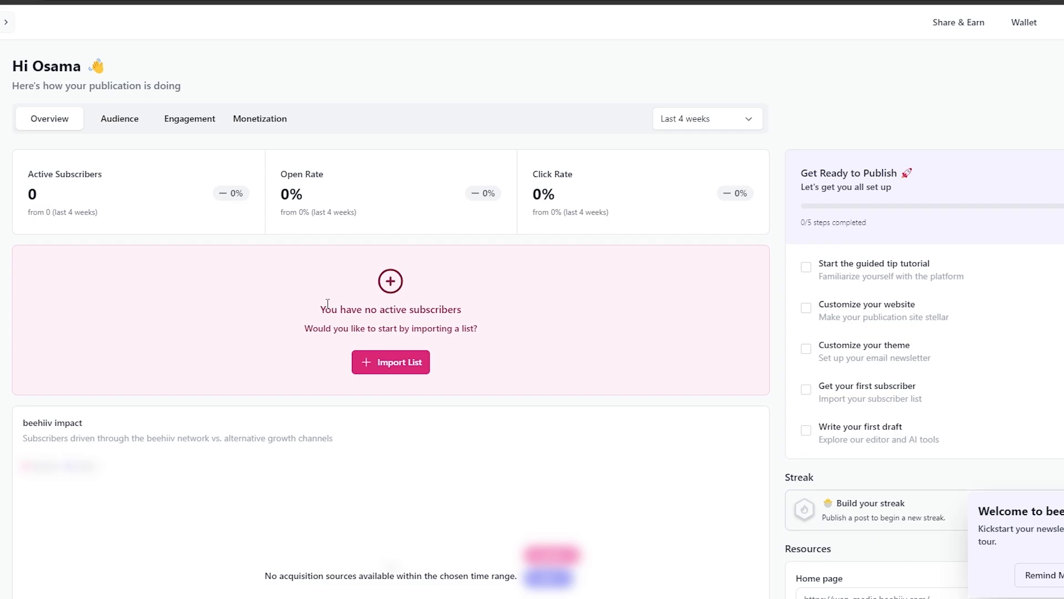
# - View the subscriber import page offered on the dashboard and return to the dashboard
pyautogui.moveTo(323, 312); pyautogui.dragTo(462, 311)
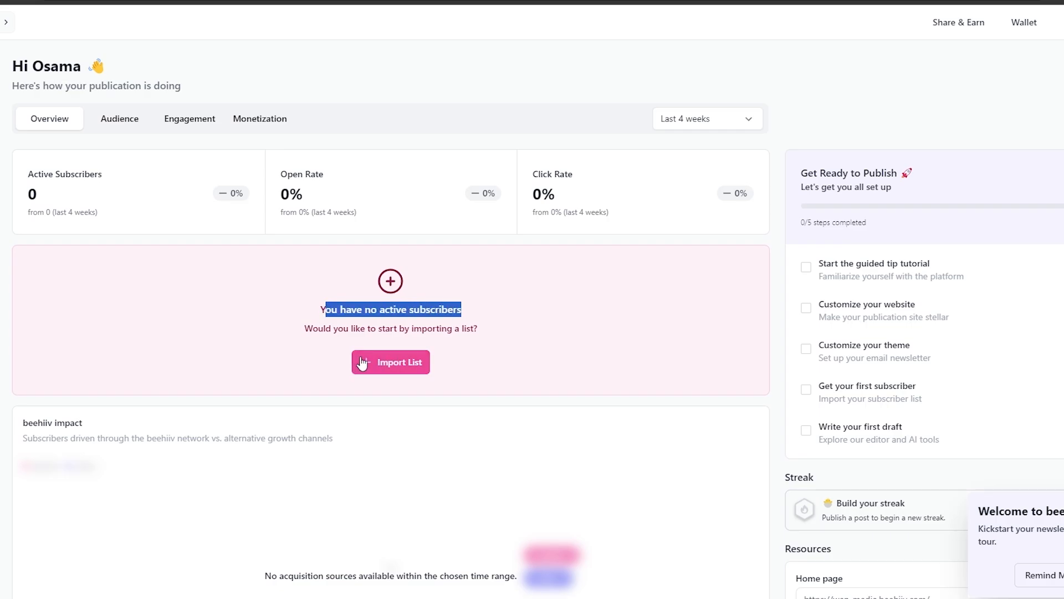
pyautogui.moveTo(310, 331); pyautogui.dragTo(450, 345)
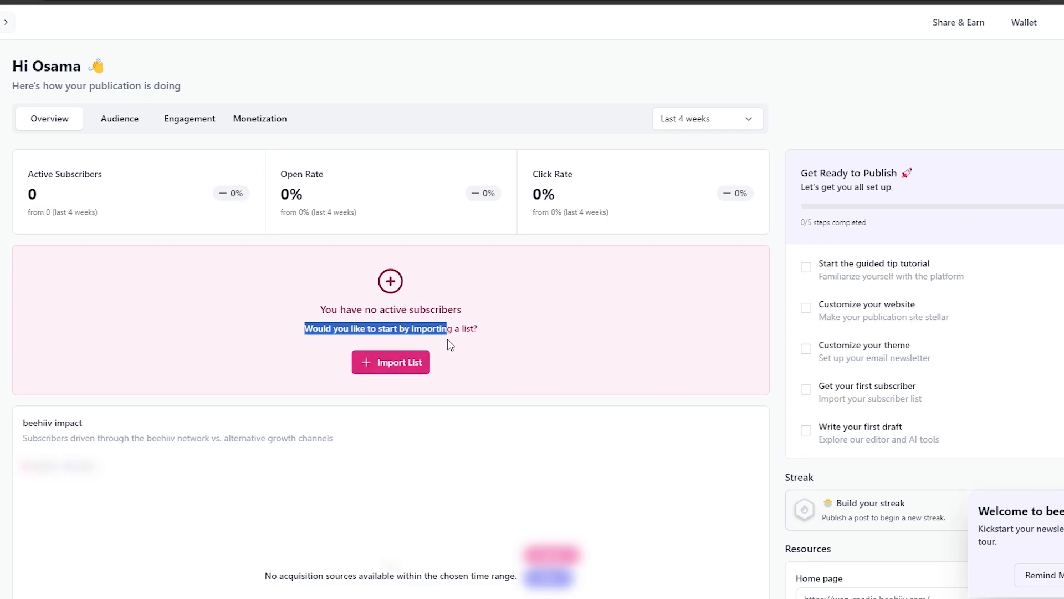
pyautogui.click(416, 369)
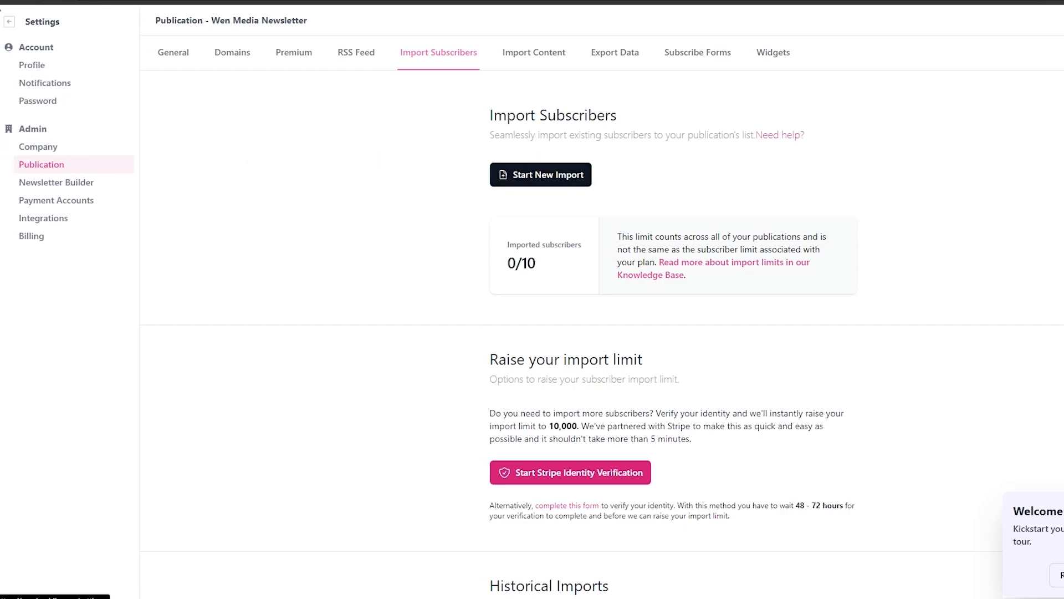
pyautogui.click(9, 22)
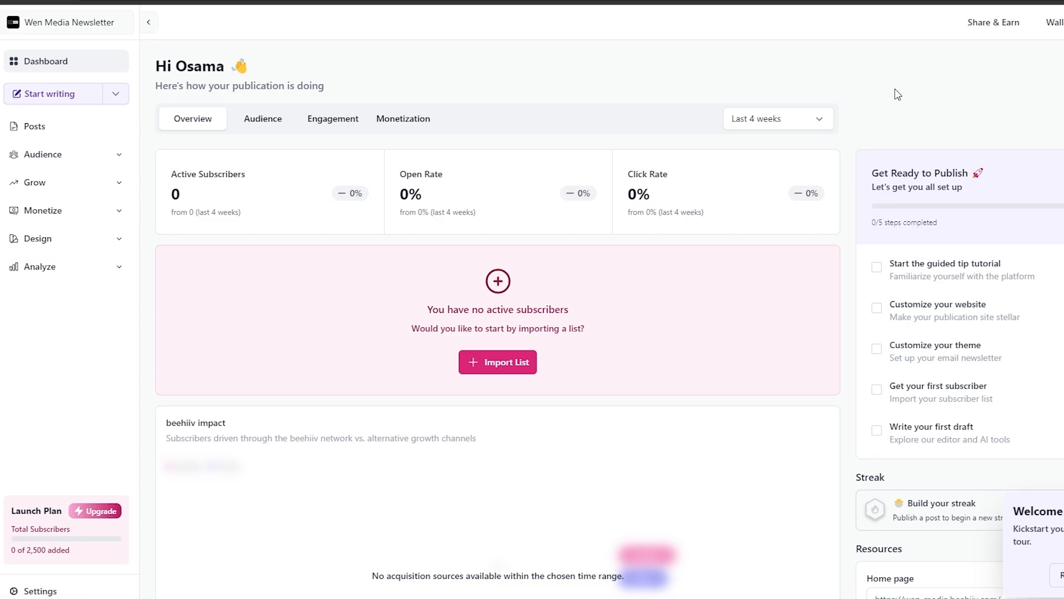
# - Look over the dashboard, start the guided tip tutorial from the Get Ready to Publish checklist, and dismiss the tour
pyautogui.scroll(-5, 893, 93)
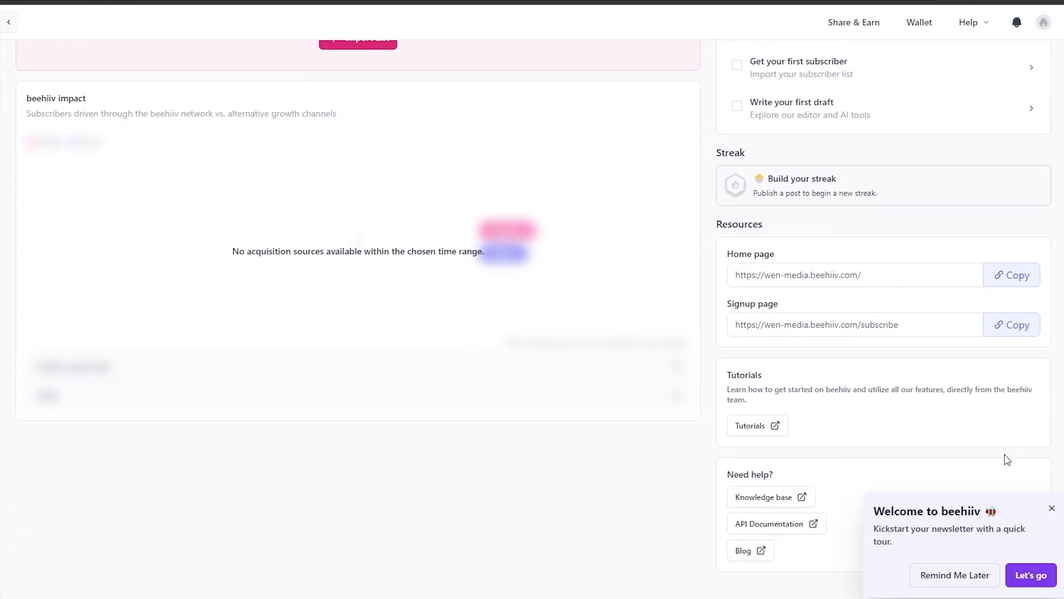
pyautogui.scroll(5, 1007, 459)
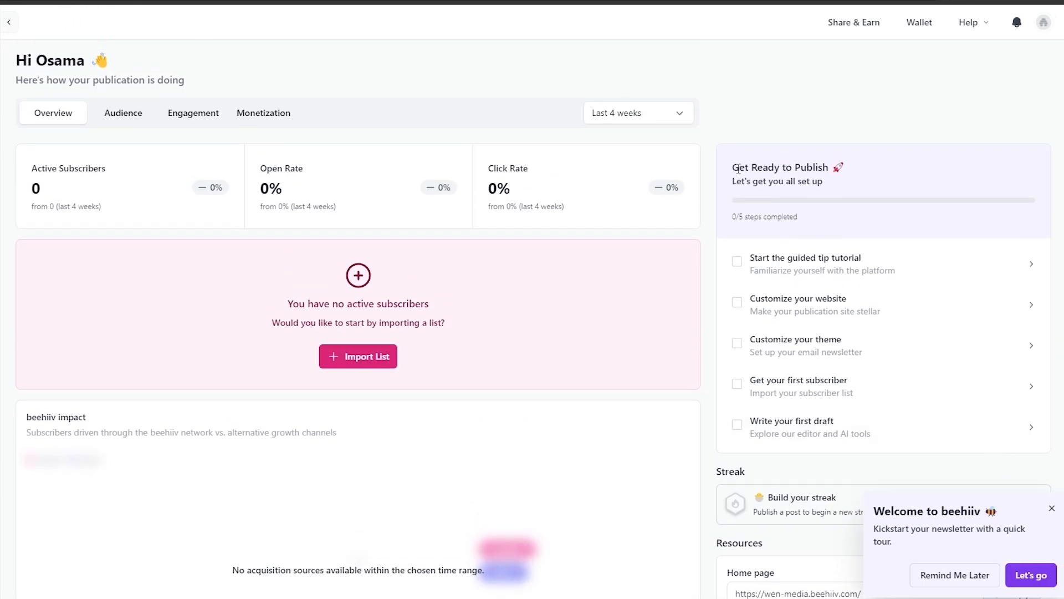
pyautogui.moveTo(753, 167); pyautogui.dragTo(830, 168)
pyautogui.click(829, 169)
pyautogui.click(738, 270)
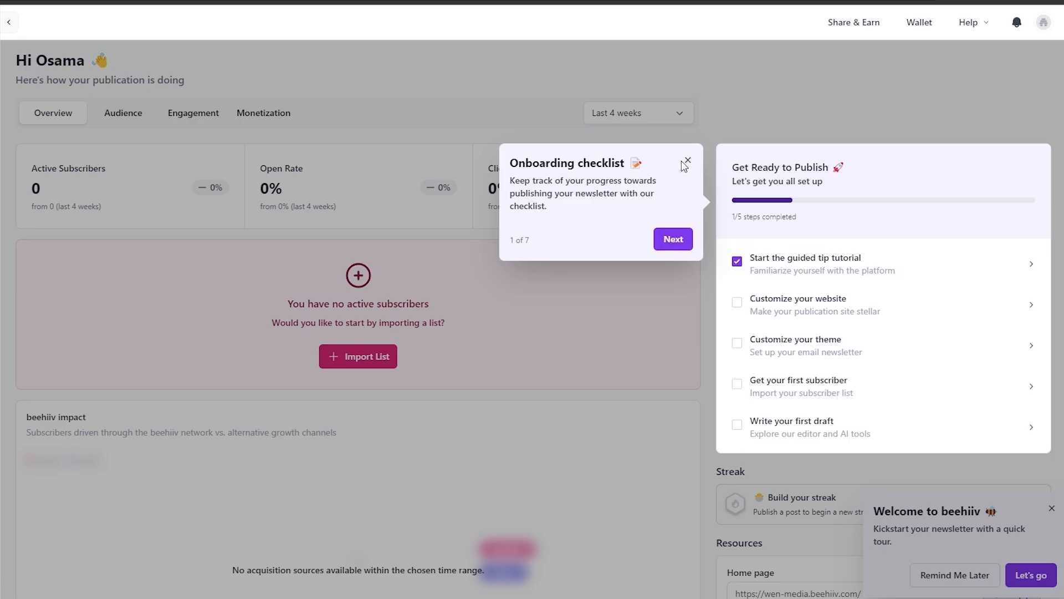
pyautogui.click(687, 163)
# - Open the website customization and review the Logo & Identity and Global Colors settings
pyautogui.click(739, 311)
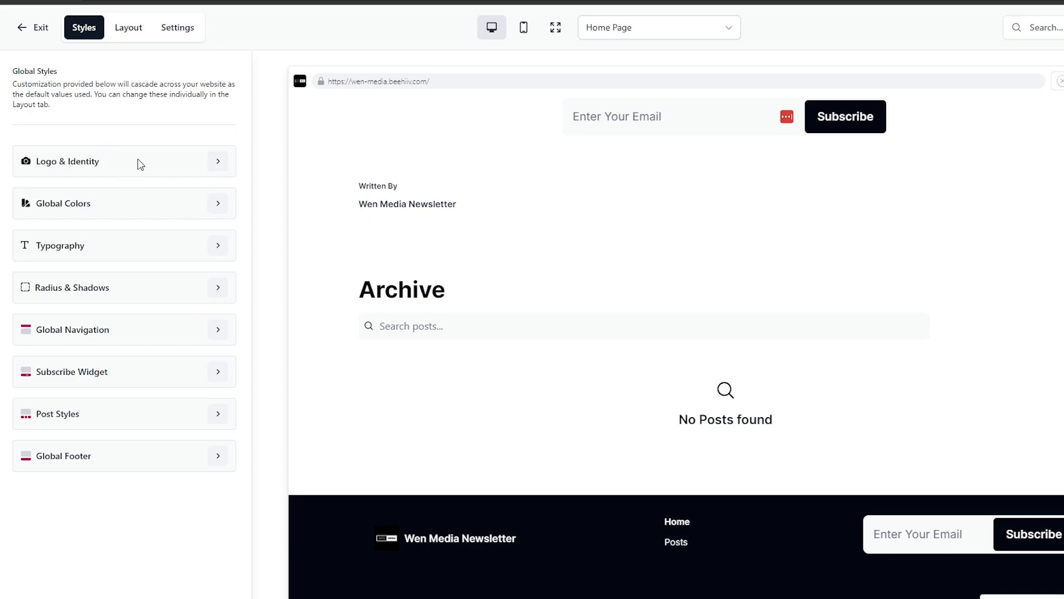
pyautogui.click(216, 164)
pyautogui.click(21, 78)
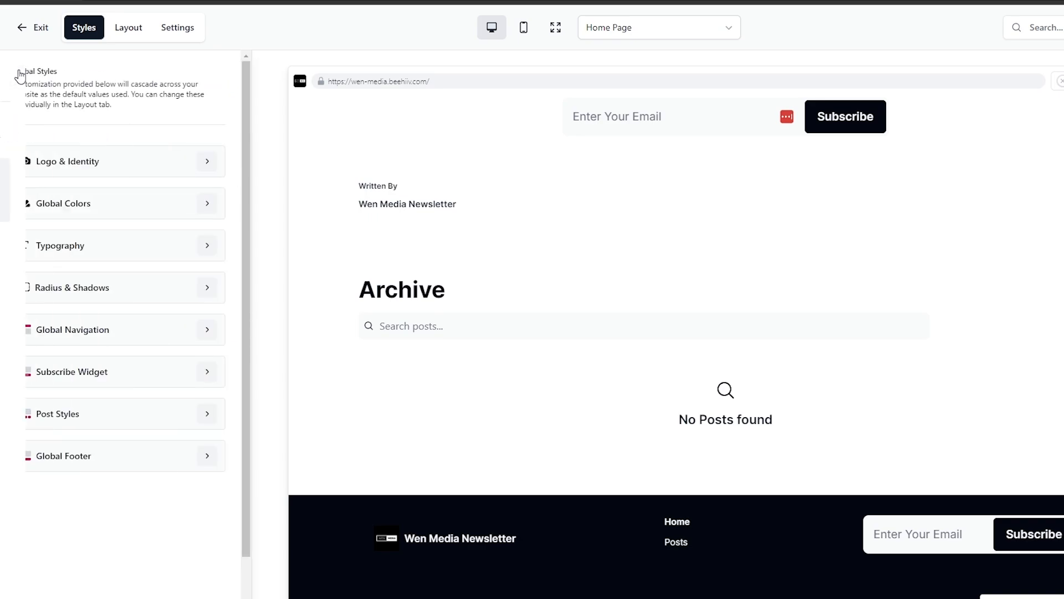
pyautogui.click(210, 212)
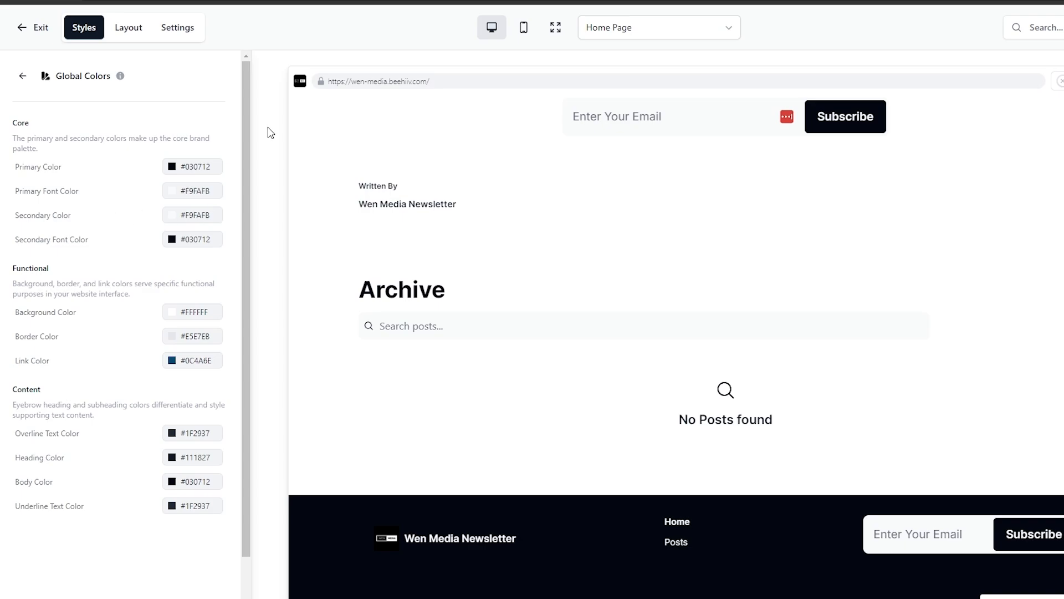
pyautogui.scroll(3, 432, 311)
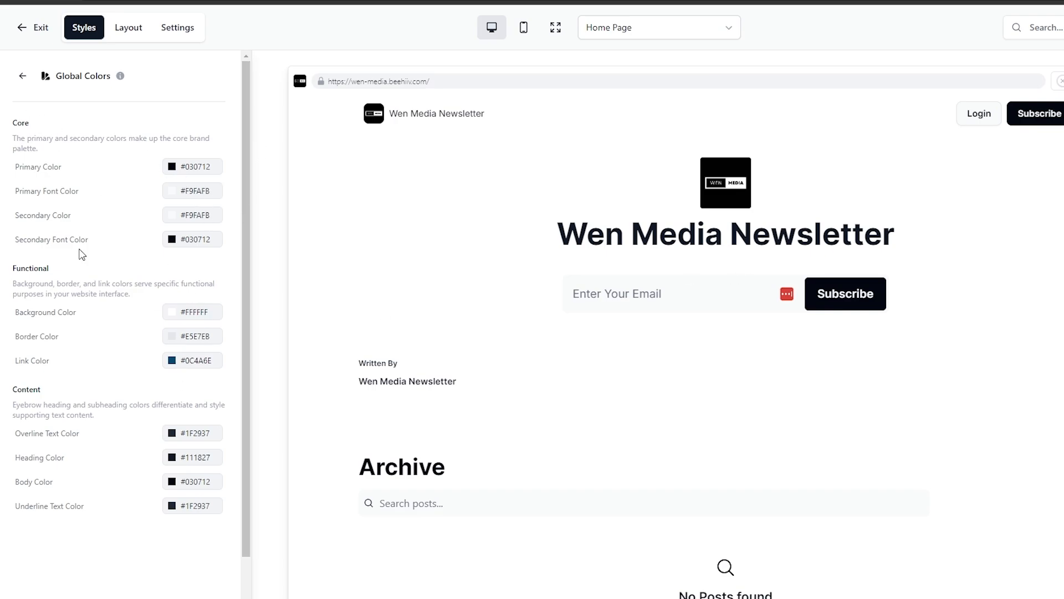
pyautogui.click(22, 75)
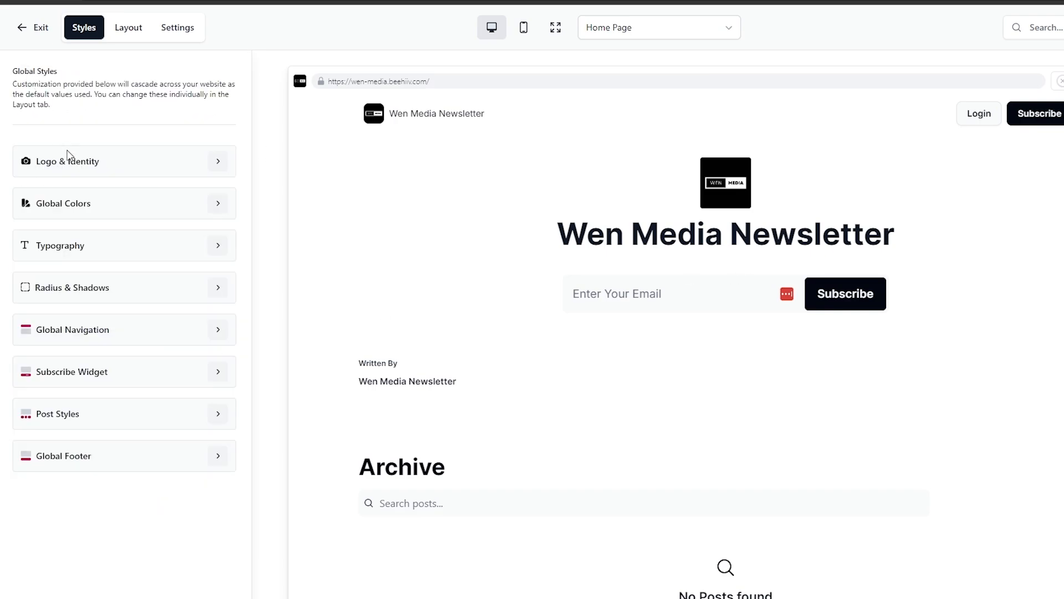
# - Set the website's global headings font family to Poppins in the typography settings
pyautogui.click(217, 246)
pyautogui.click(183, 191)
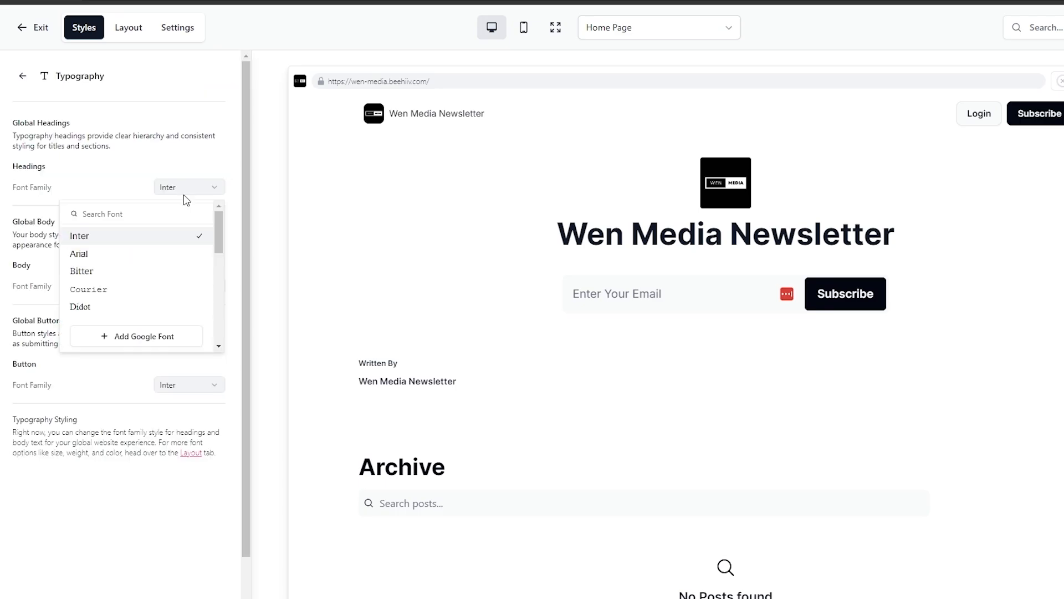
pyautogui.scroll(-5, 133, 288)
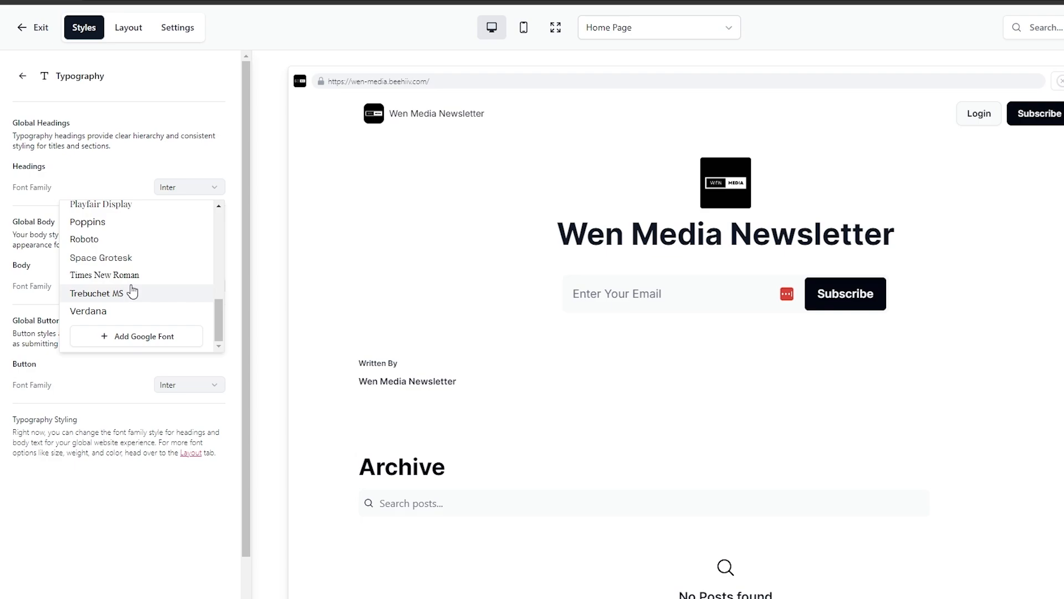
pyautogui.click(127, 222)
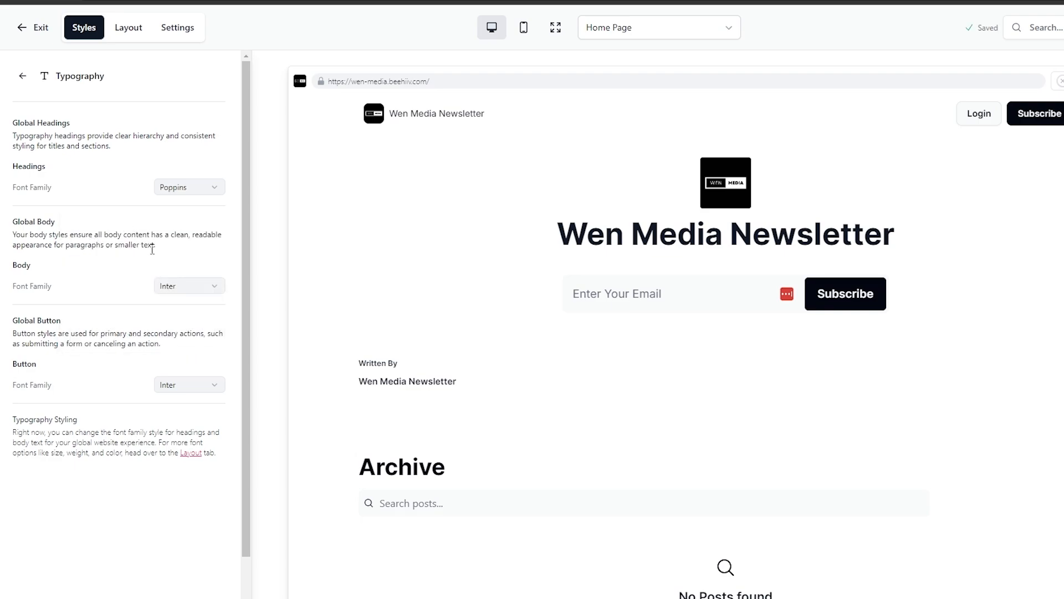
# - Set the global body font family to Poppins
pyautogui.click(185, 291)
pyautogui.scroll(-5, 142, 354)
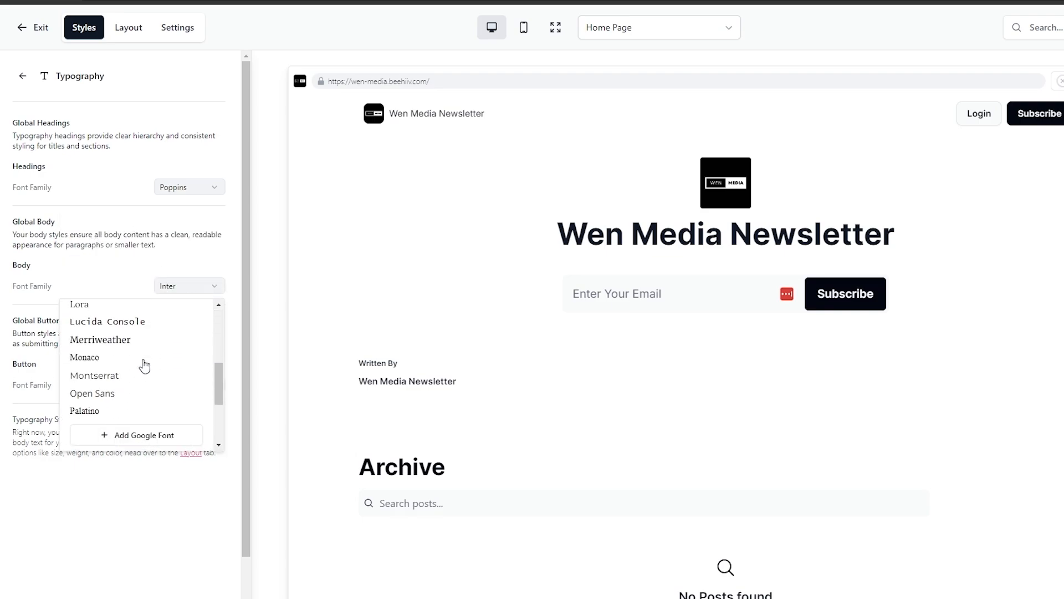
pyautogui.scroll(-2, 127, 349)
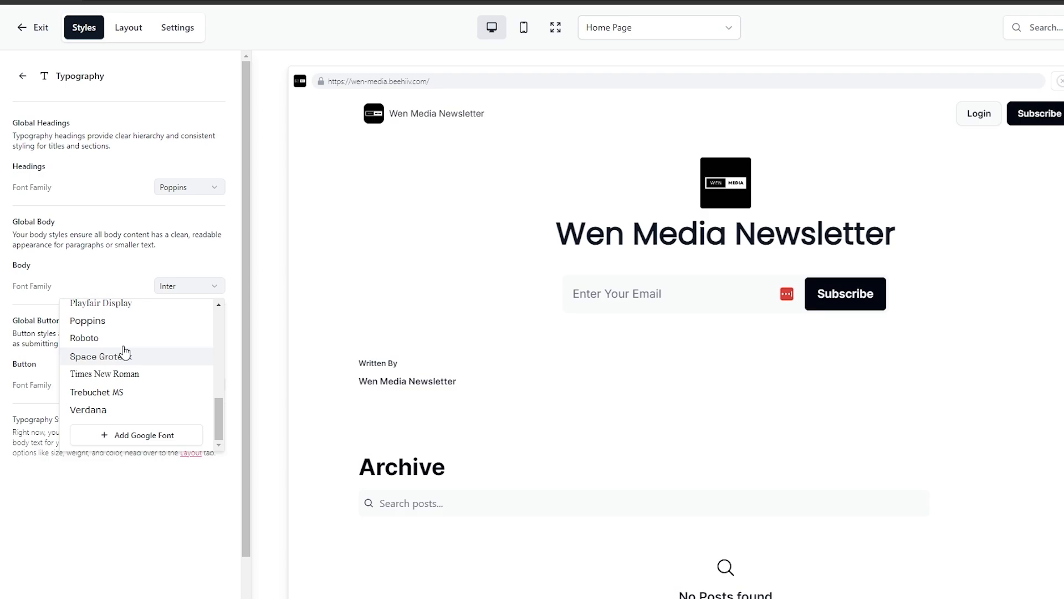
pyautogui.click(124, 318)
# - Set the global button font family to Poppins and return to the global styles overview
pyautogui.click(183, 390)
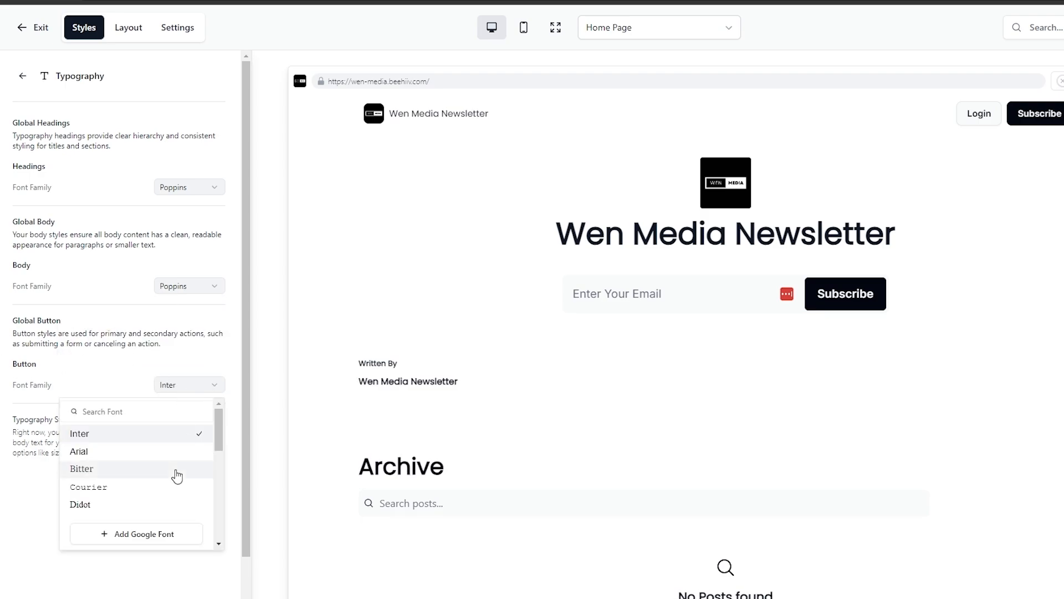
pyautogui.scroll(-5, 105, 476)
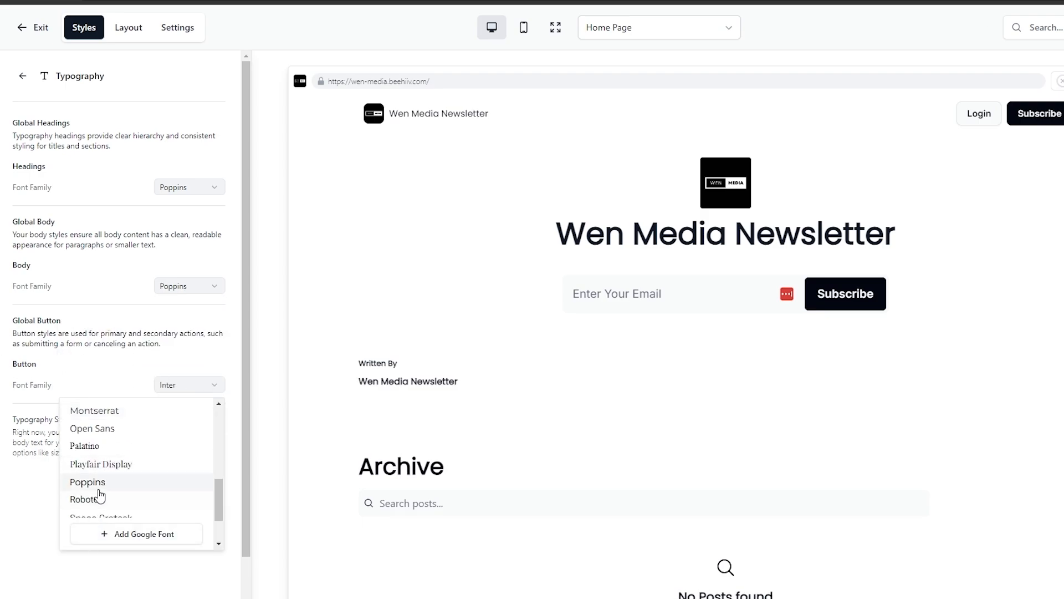
pyautogui.click(102, 483)
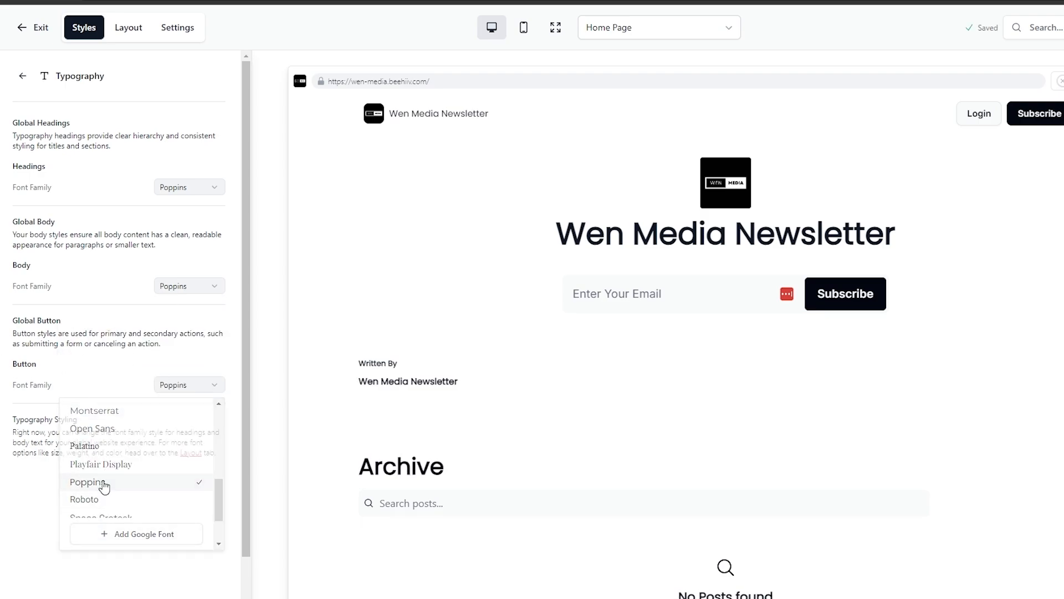
pyautogui.click(21, 78)
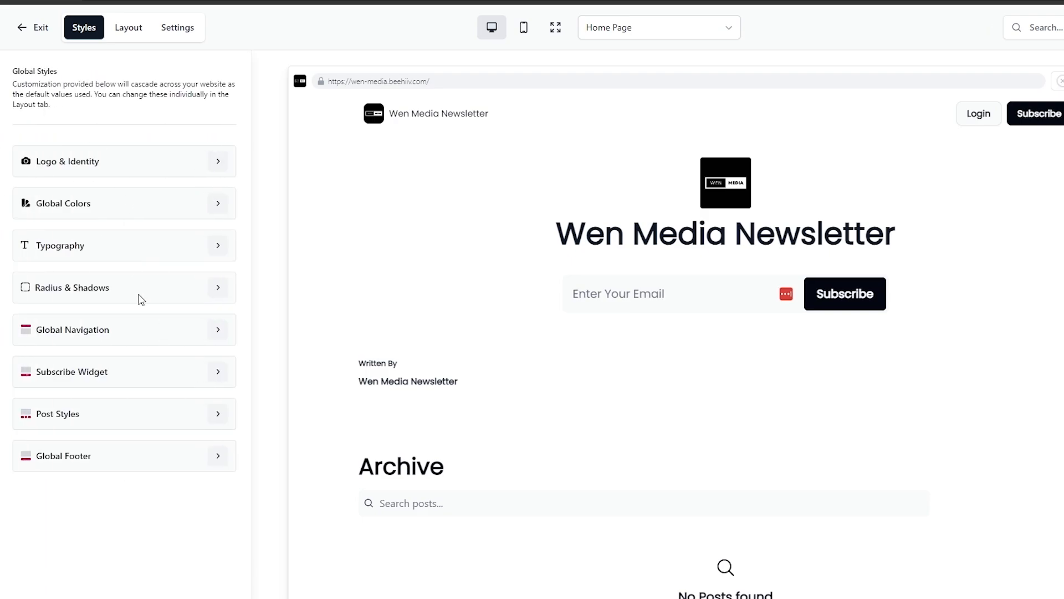
# - Apply a shadow to the site's elements and set the border radius to MD in Radius & Shadows
pyautogui.click(222, 289)
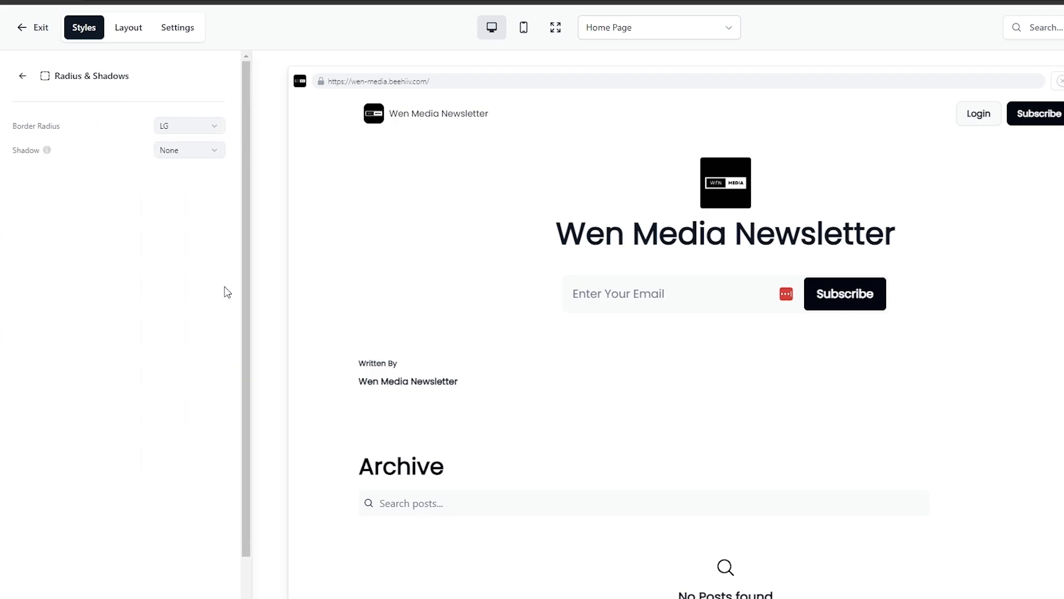
pyautogui.click(196, 132)
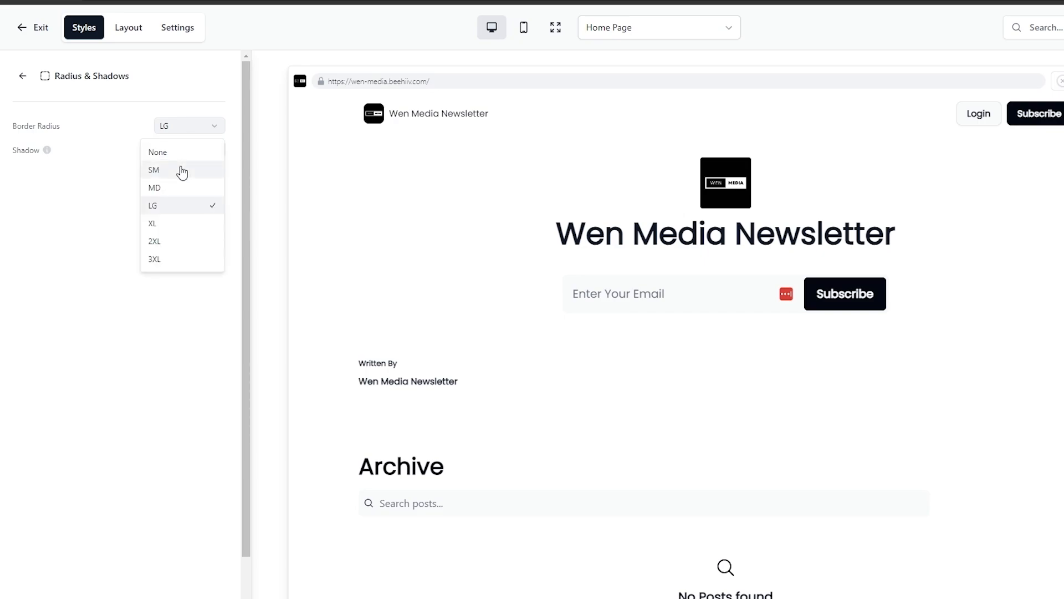
pyautogui.click(181, 157)
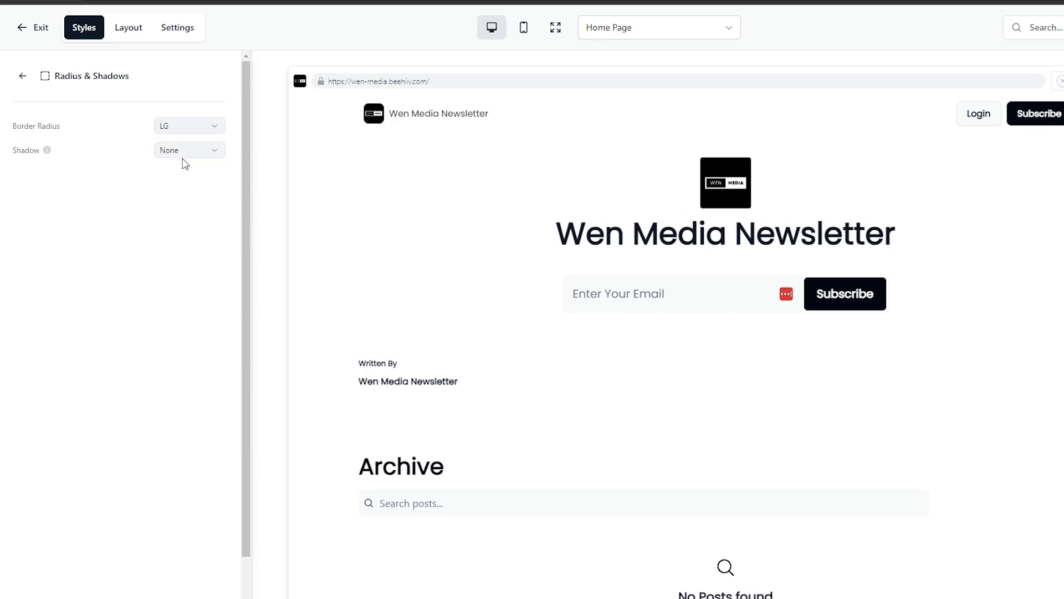
pyautogui.click(187, 157)
pyautogui.click(186, 213)
pyautogui.click(175, 131)
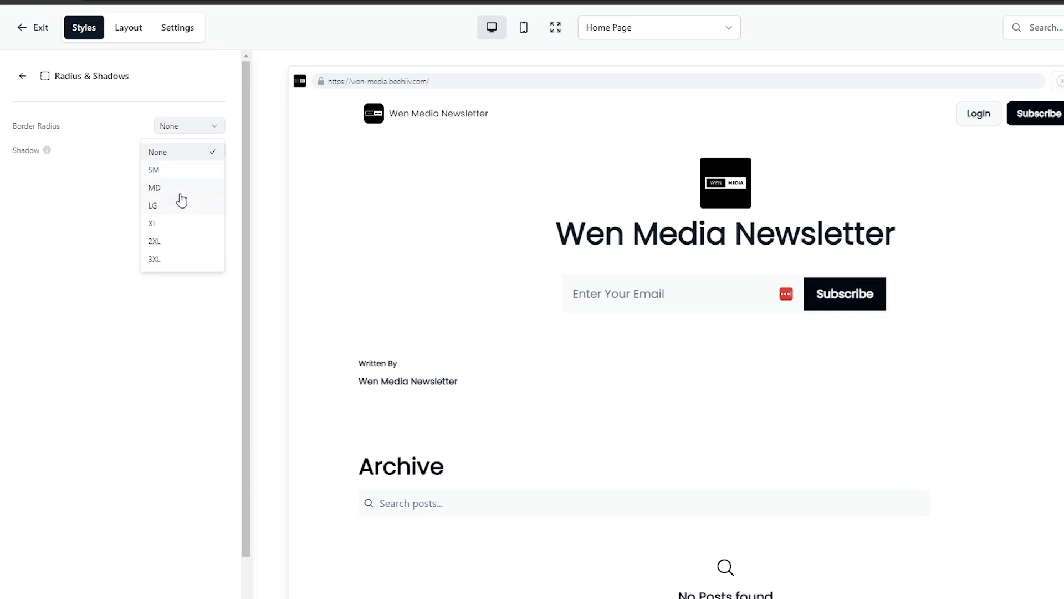
pyautogui.click(177, 189)
pyautogui.click(20, 78)
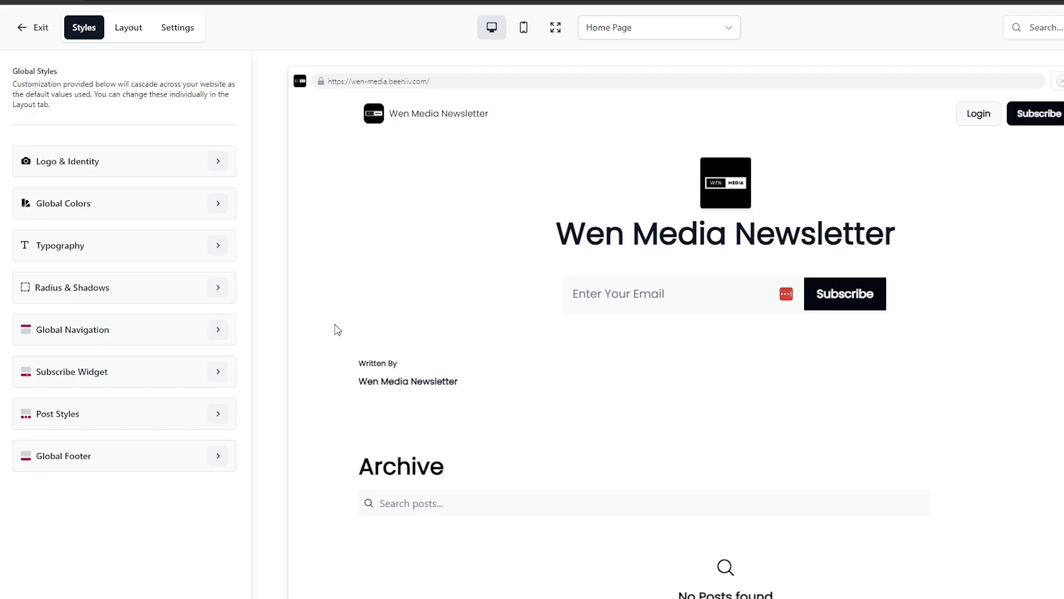
# - Try Template 2 and Template 4 for the top bar in Global Navigation, and switch back to Template 1
pyautogui.click(215, 339)
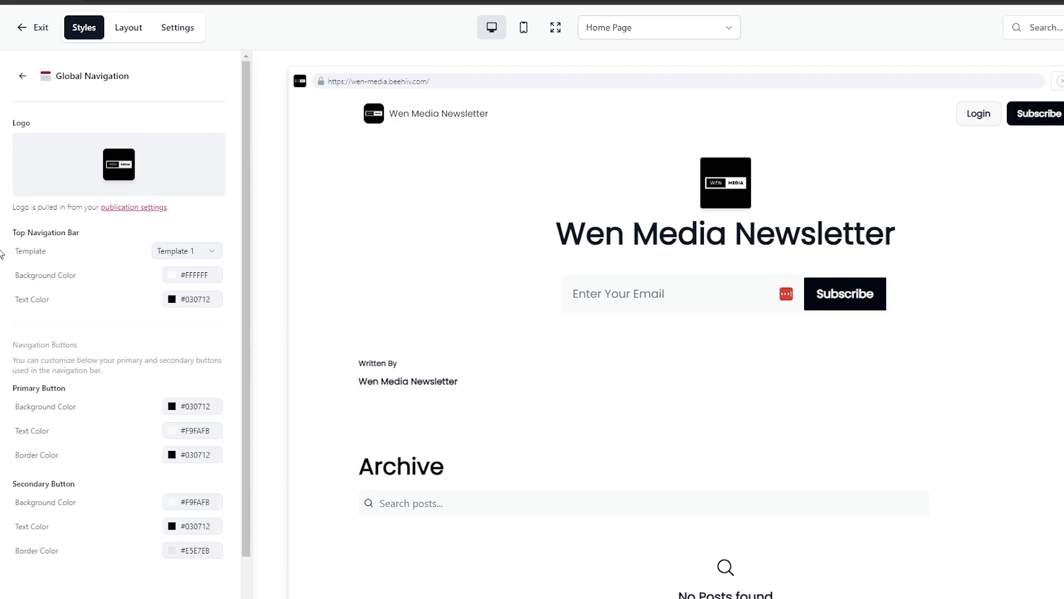
pyautogui.click(175, 250)
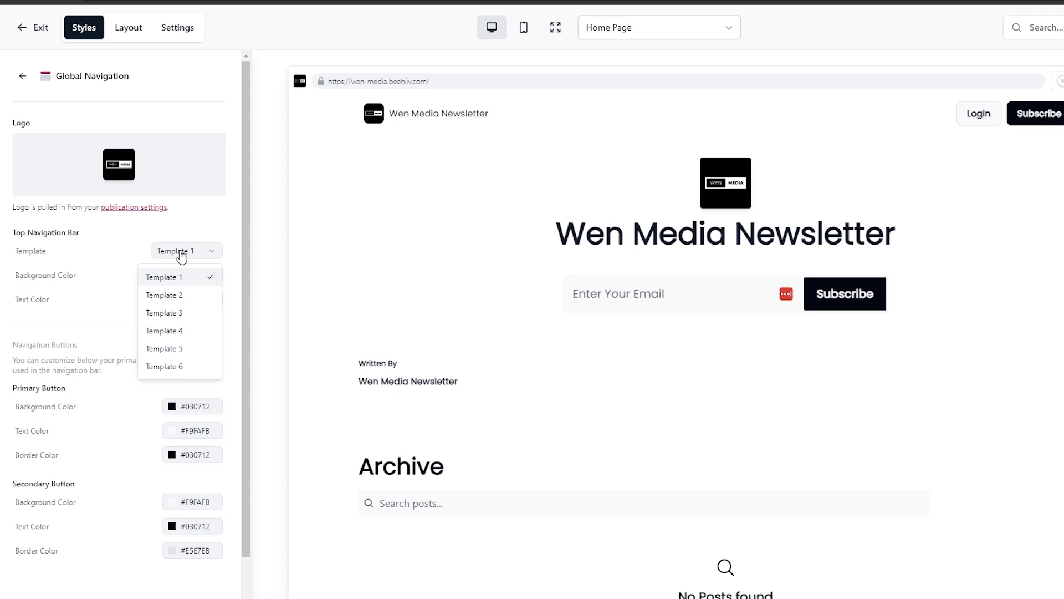
pyautogui.click(179, 295)
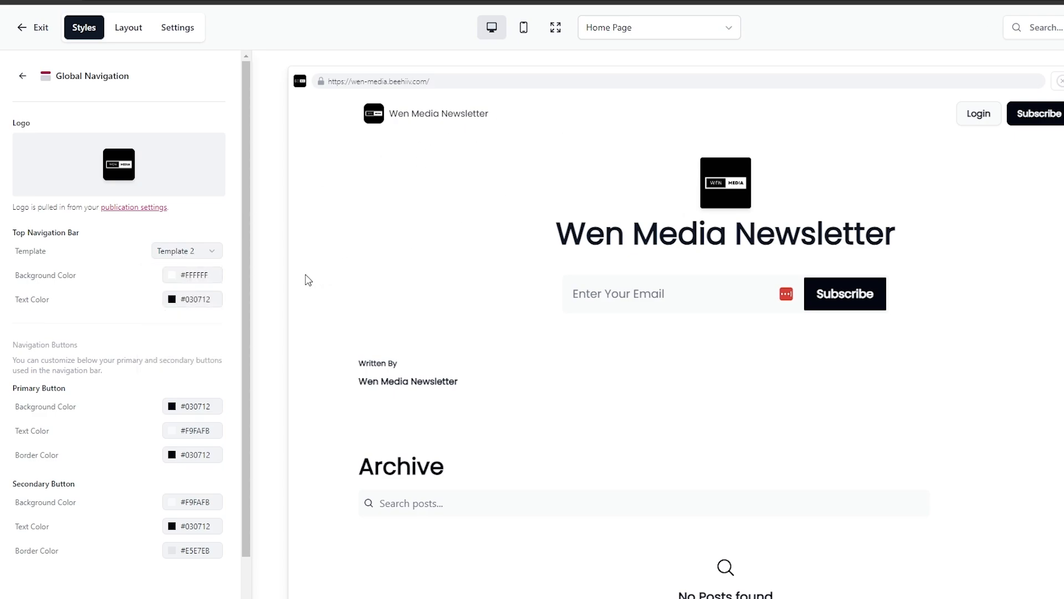
pyautogui.click(185, 255)
pyautogui.click(196, 331)
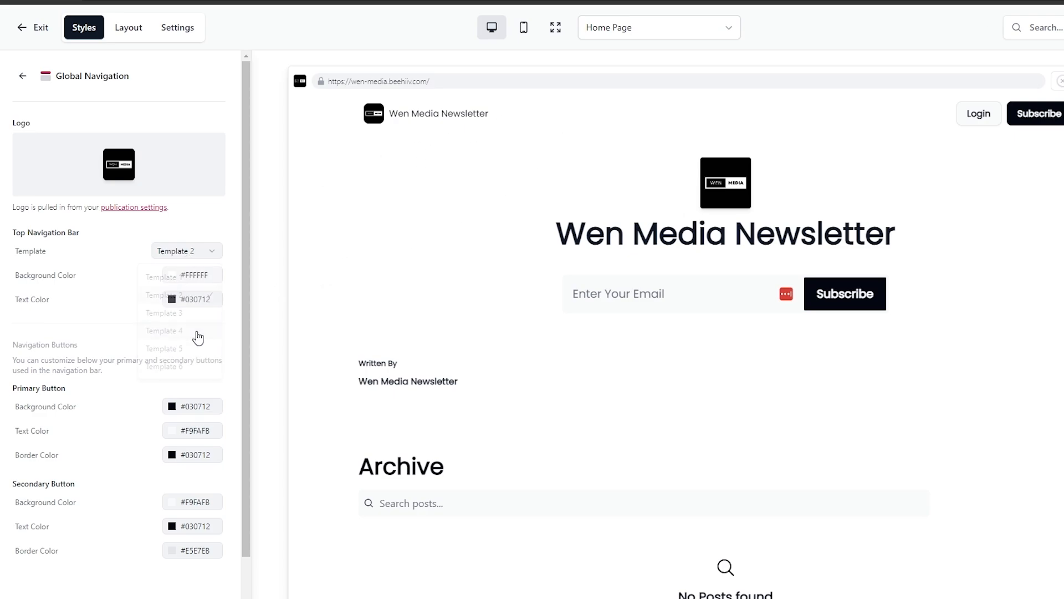
pyautogui.click(188, 258)
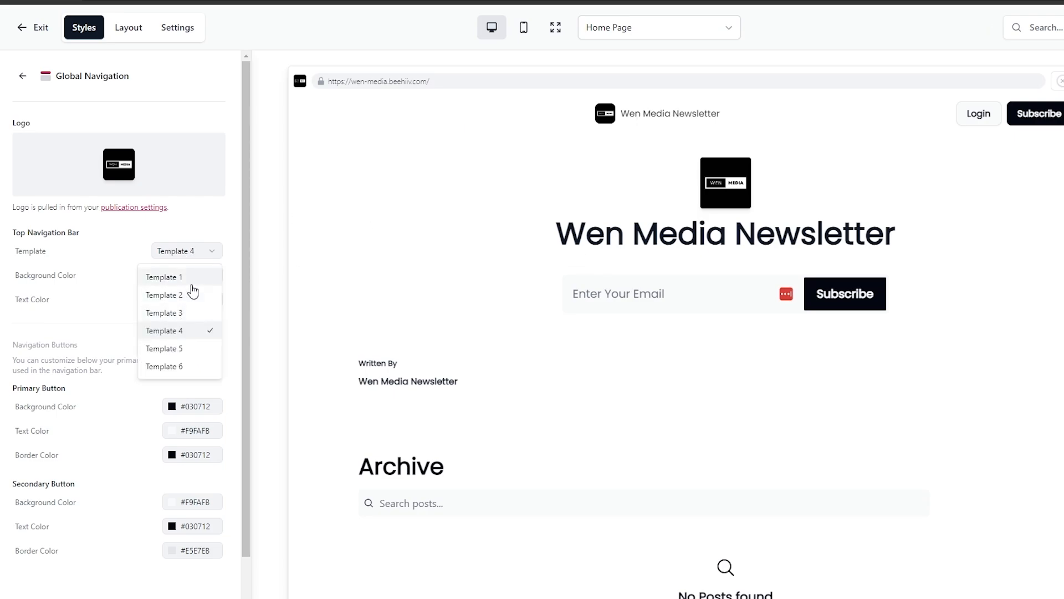
pyautogui.click(192, 284)
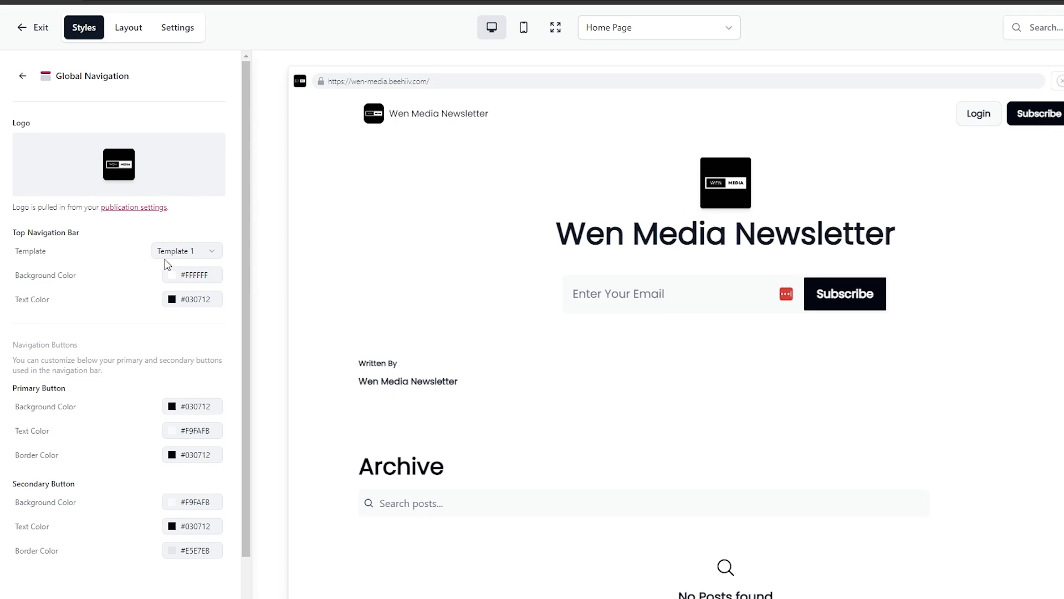
# - Try Template 2, Template 3 and Template 4 in turn for the top navigation bar
pyautogui.click(167, 257)
pyautogui.click(183, 300)
pyautogui.click(200, 252)
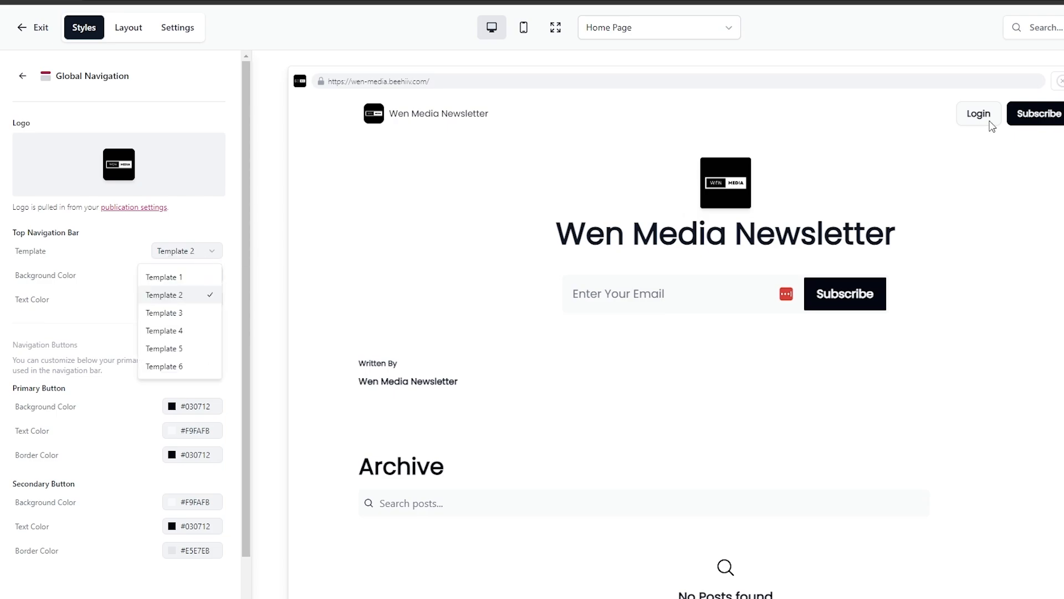
pyautogui.click(180, 313)
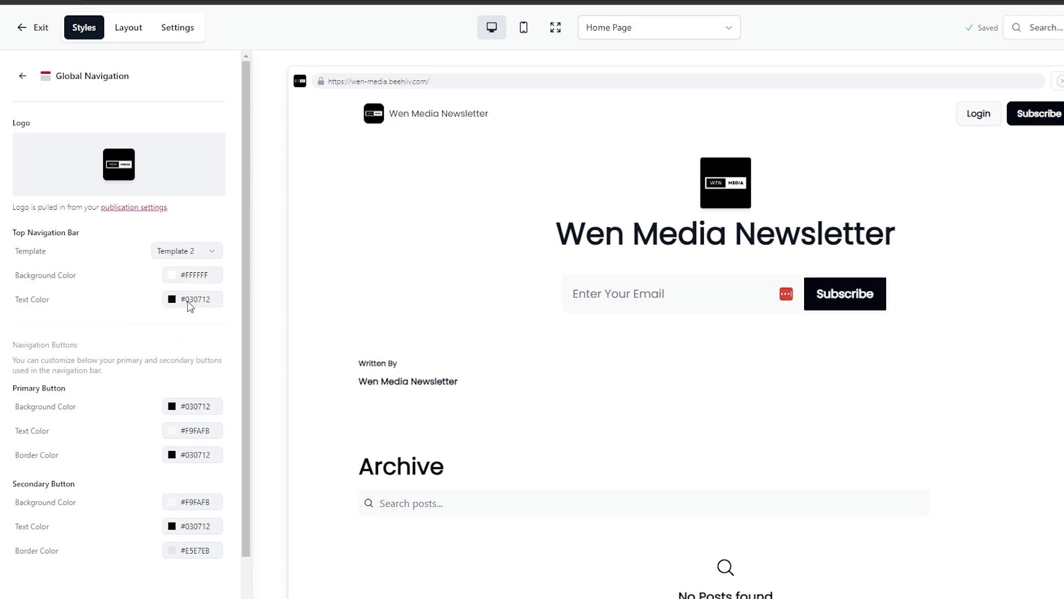
pyautogui.click(181, 255)
pyautogui.click(190, 334)
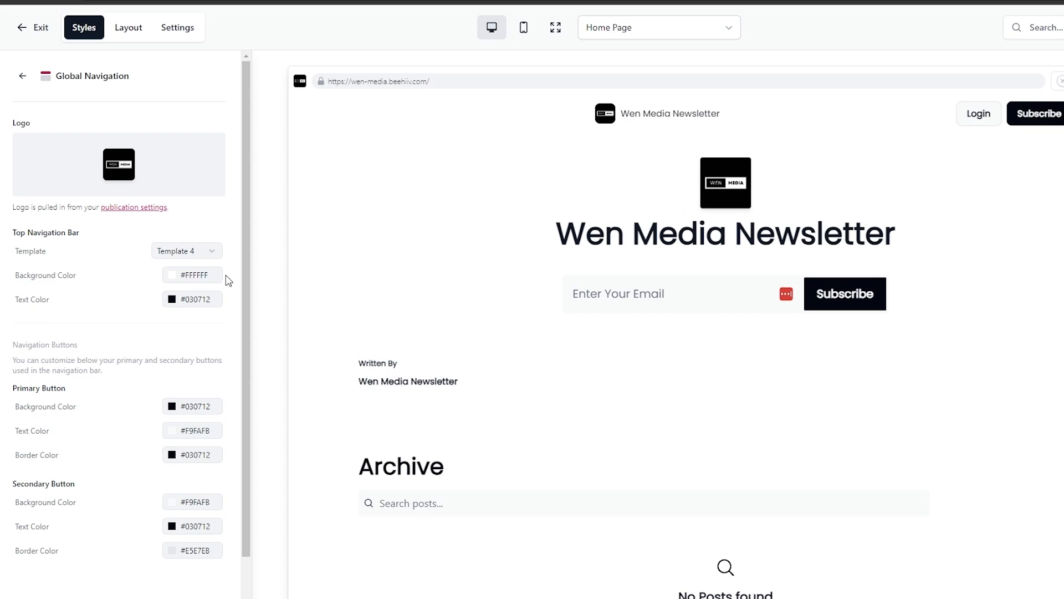
# - Try Template 5 for the top navigation bar and restore Template 1
pyautogui.click(209, 258)
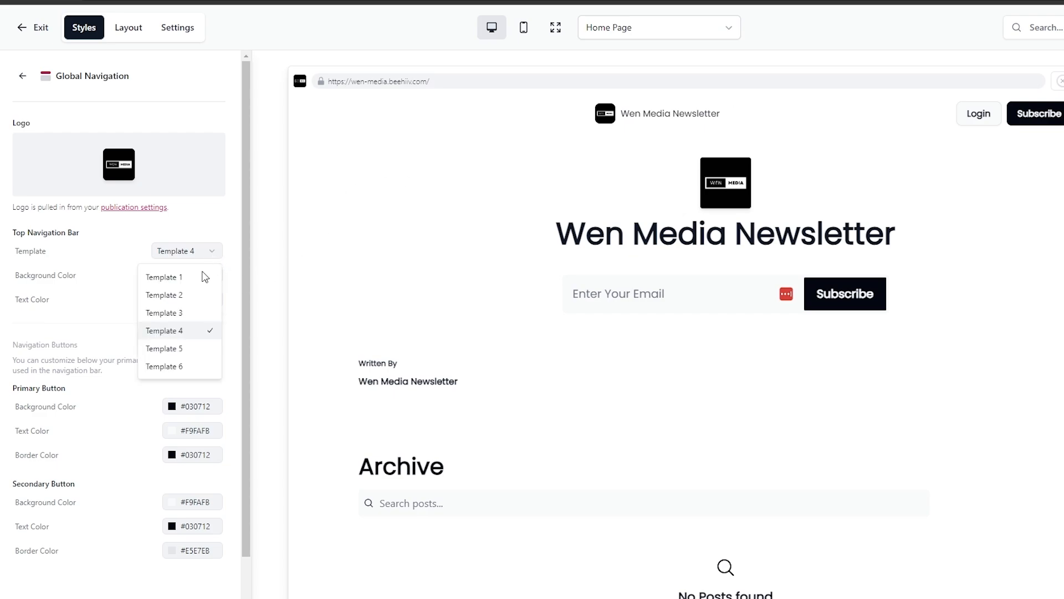
pyautogui.click(198, 354)
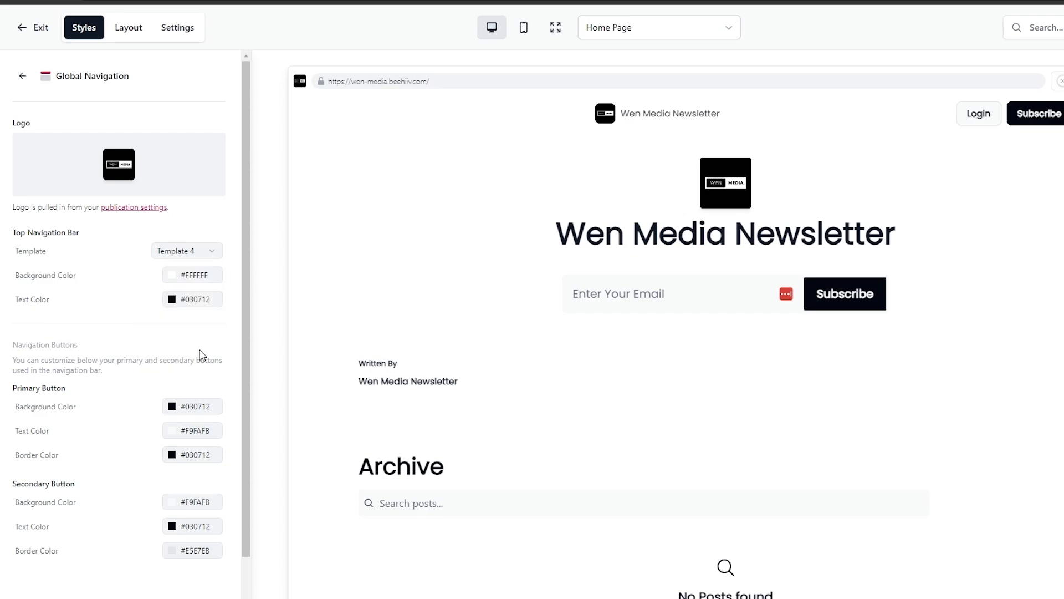
pyautogui.click(199, 255)
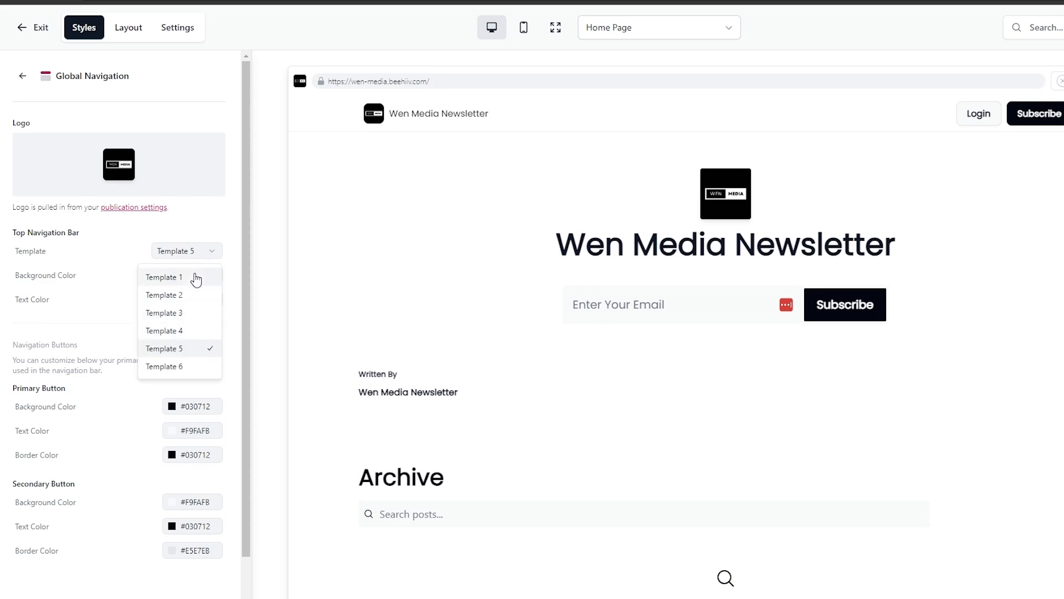
pyautogui.click(194, 276)
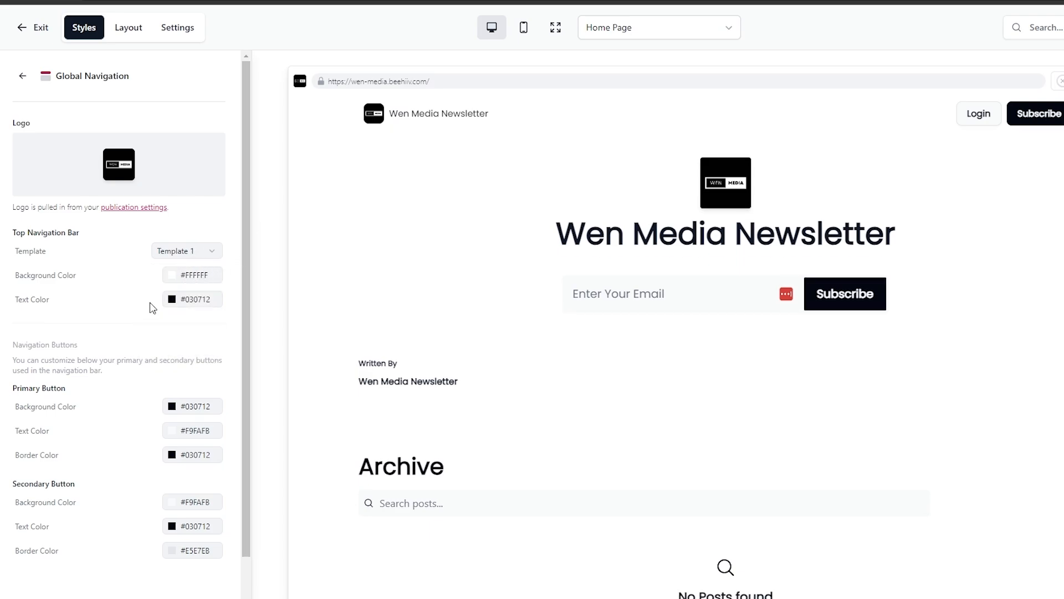
# - Look over the Global Navigation button colors, and review the Subscribe Widget settings alongside the home page preview
pyautogui.scroll(-1, 164, 301)
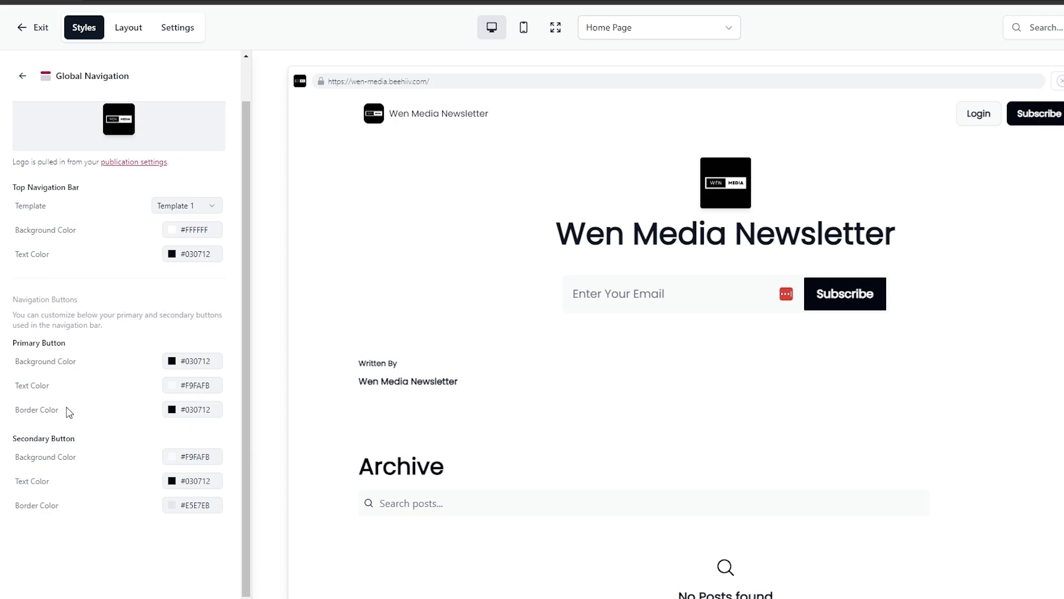
pyautogui.scroll(1, 106, 430)
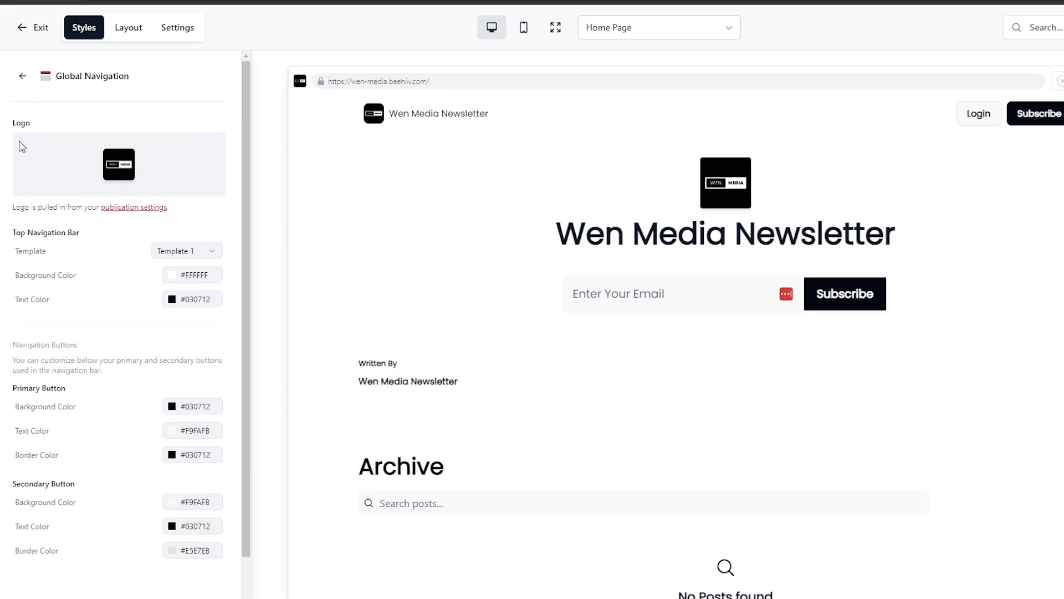
pyautogui.click(23, 75)
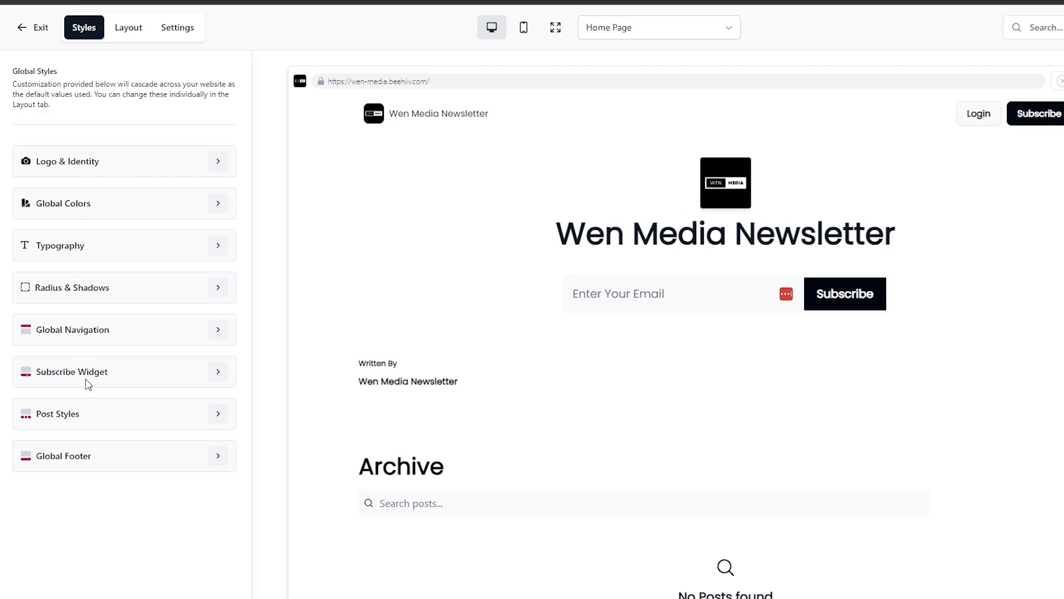
pyautogui.click(208, 380)
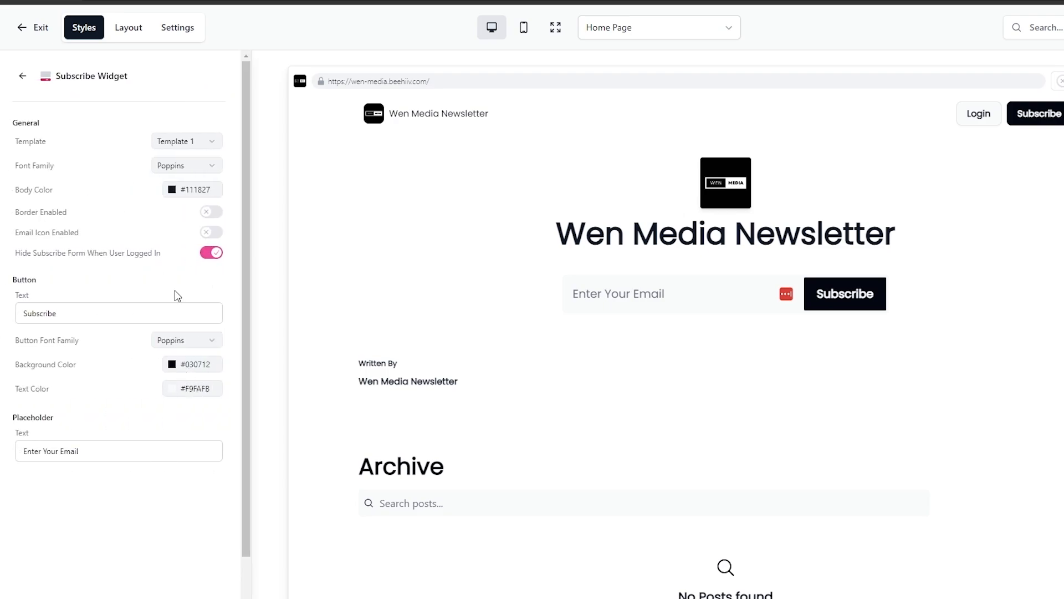
pyautogui.scroll(-3, 552, 452)
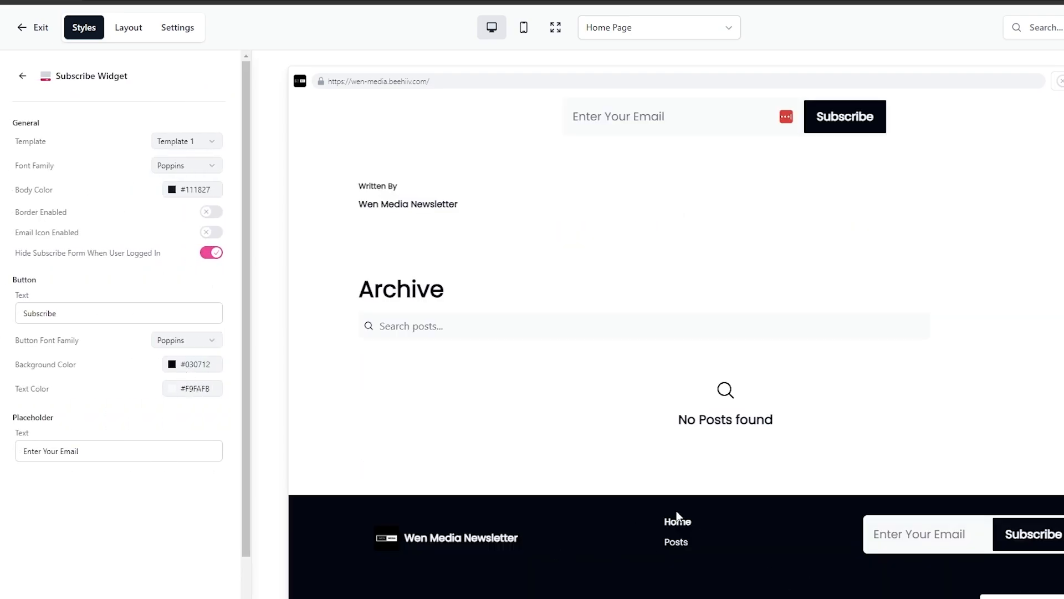
pyautogui.scroll(-1, 619, 522)
pyautogui.scroll(3, 552, 569)
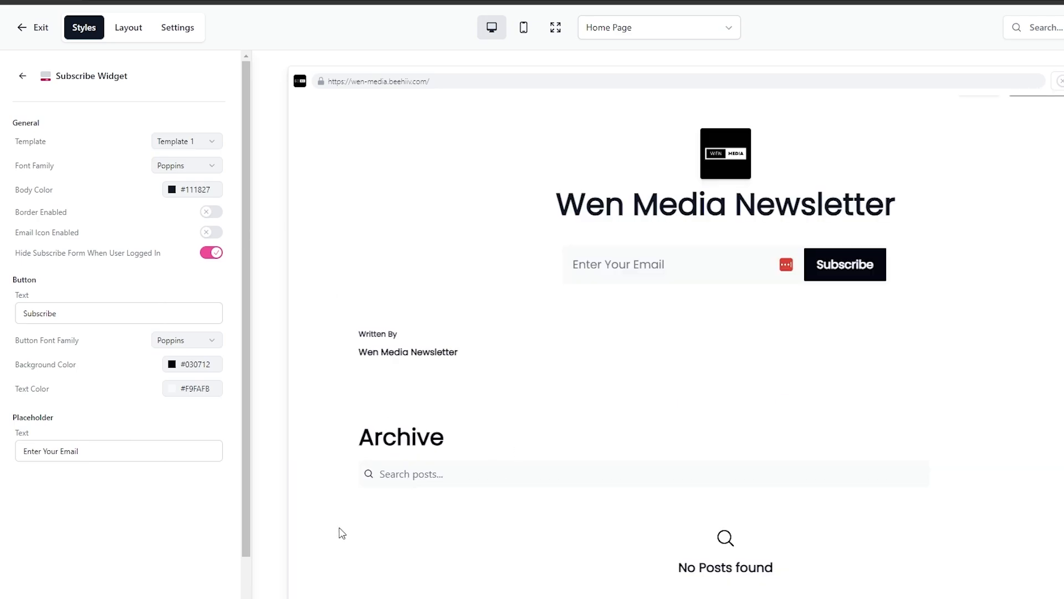
# - Open Post Styles and look through its post page, header, card, tag, title and author options
pyautogui.click(22, 76)
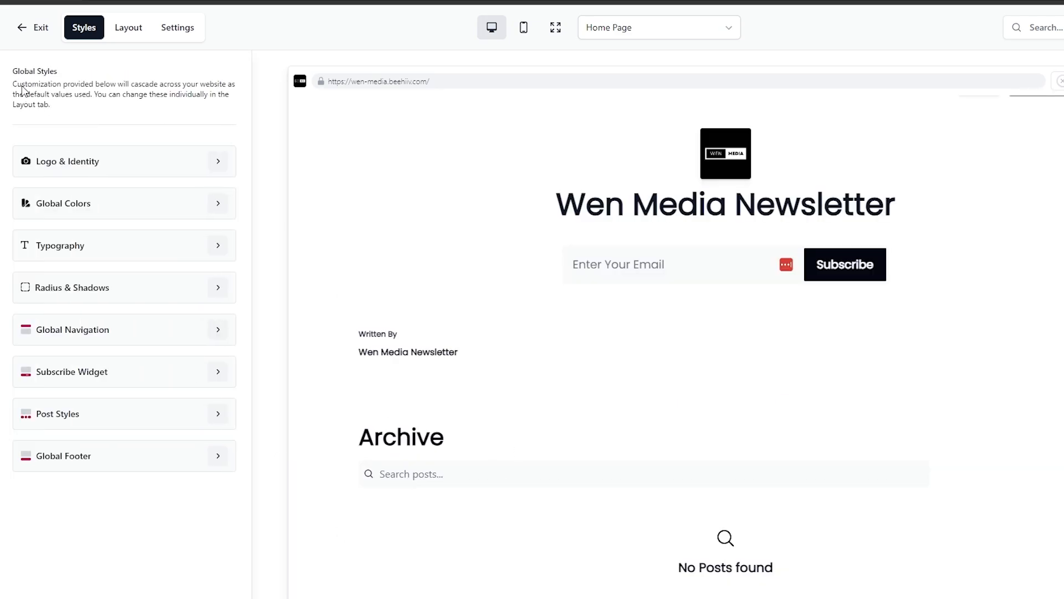
pyautogui.click(218, 416)
pyautogui.scroll(-4, 211, 415)
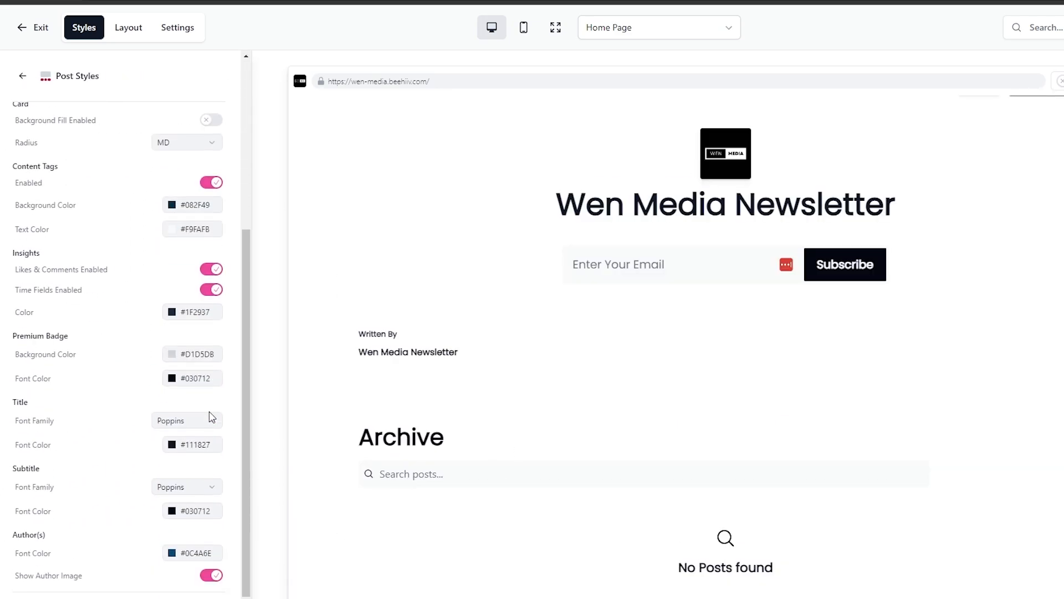
pyautogui.scroll(5, 235, 528)
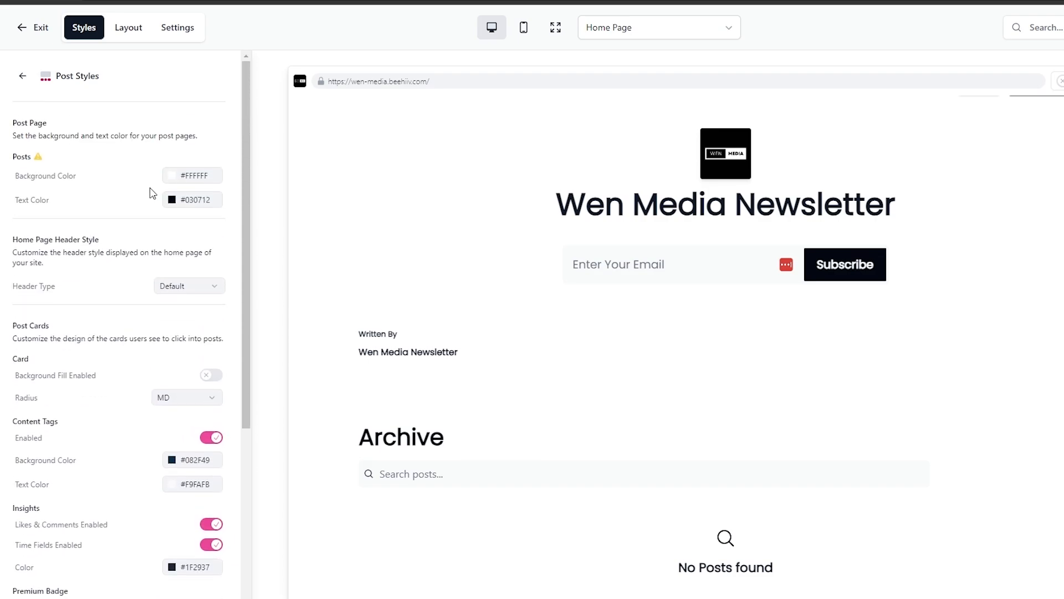
# - Try the News and Headliner header types for the home page in Post Styles
pyautogui.click(214, 287)
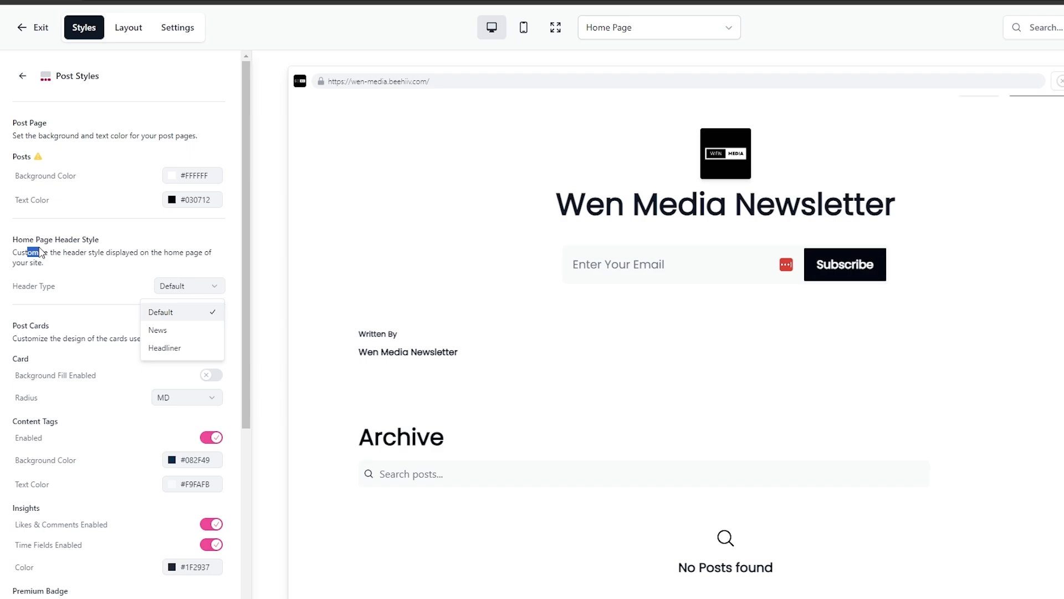
pyautogui.moveTo(39, 239); pyautogui.dragTo(92, 245)
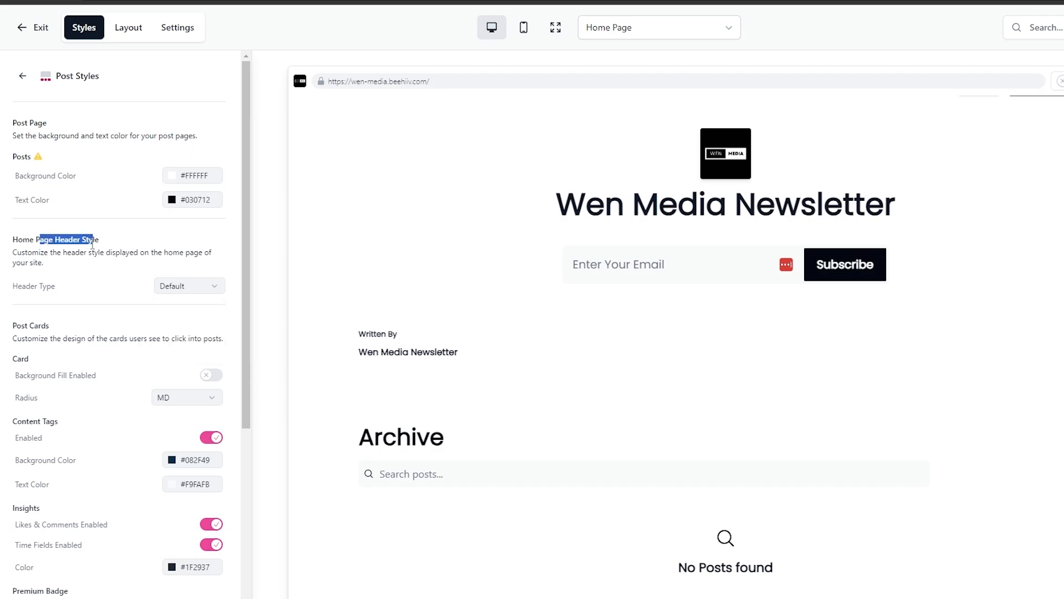
pyautogui.click(32, 288)
pyautogui.click(166, 288)
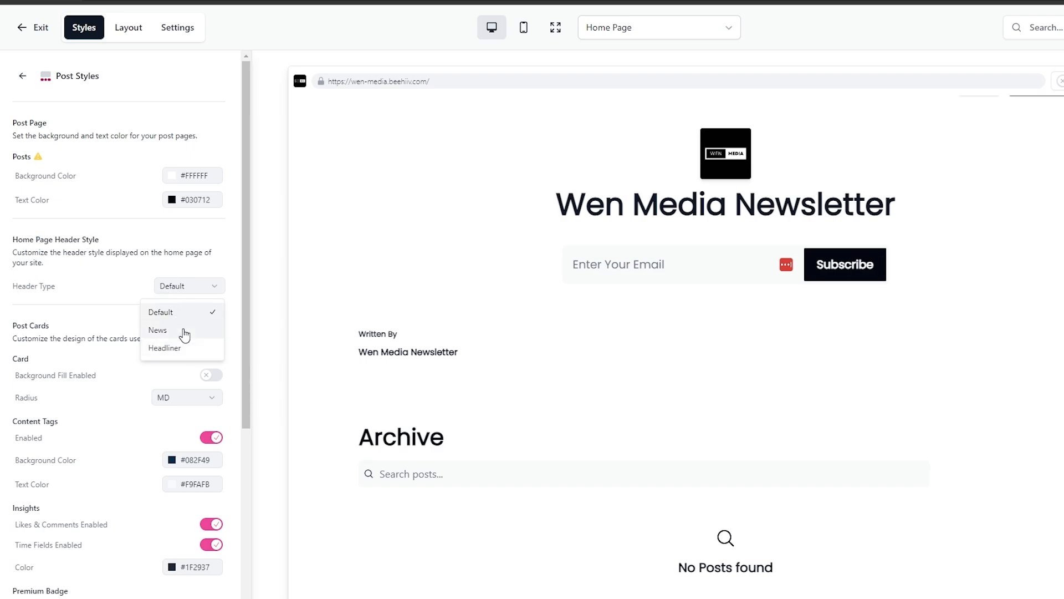
pyautogui.click(183, 329)
pyautogui.click(195, 299)
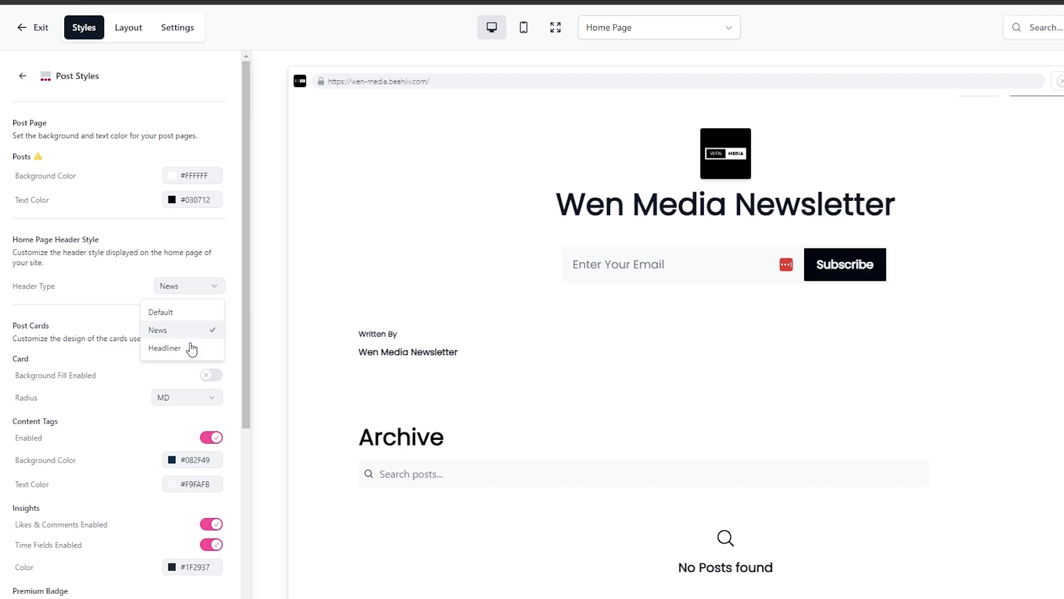
pyautogui.click(188, 348)
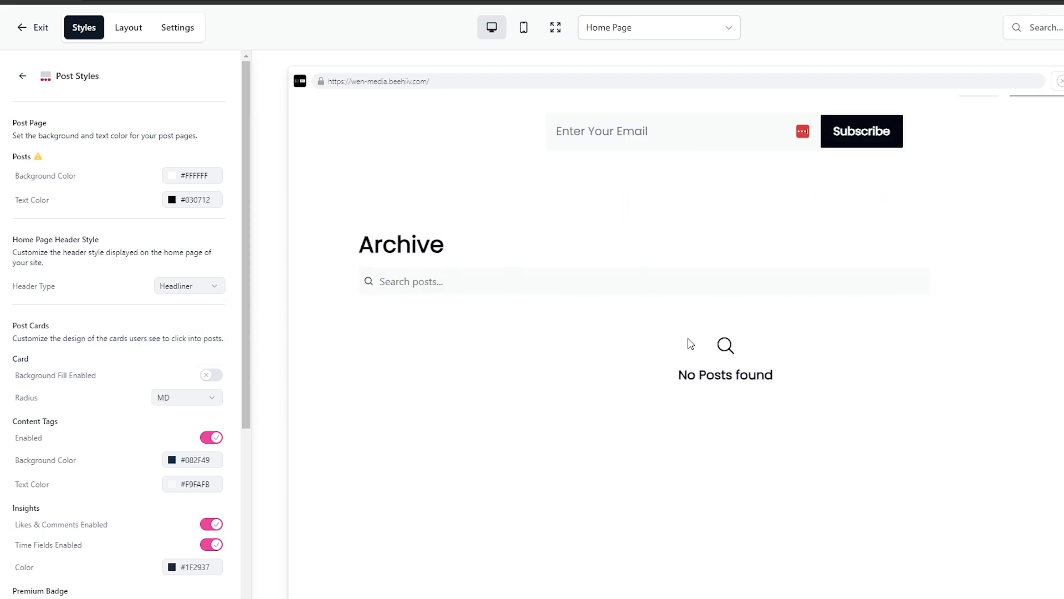
pyautogui.scroll(1, 490, 271)
# - Switch the home page header type back to Default, and change it to News
pyautogui.click(222, 289)
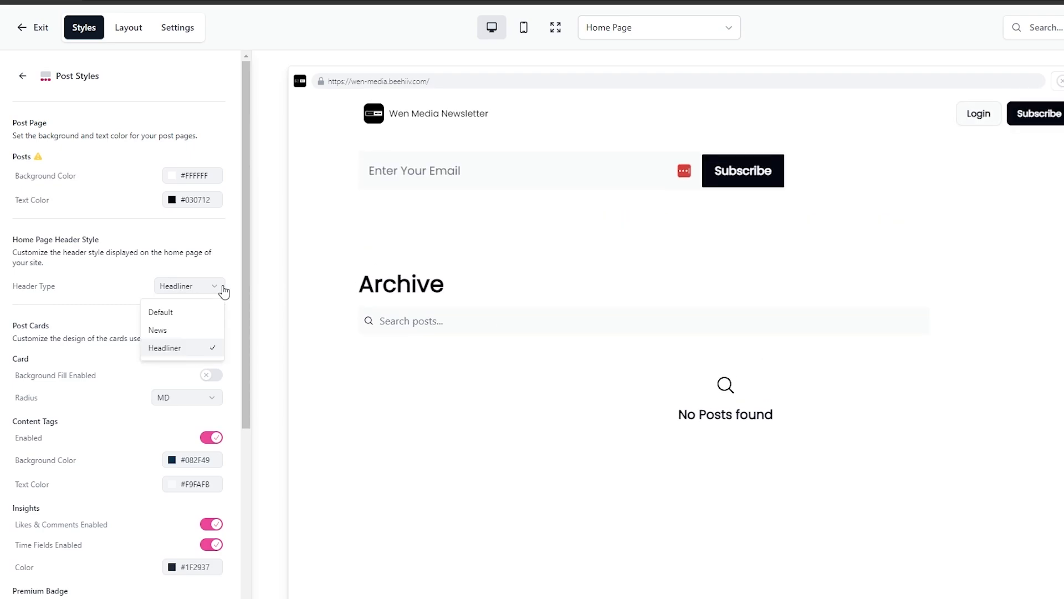
pyautogui.click(215, 312)
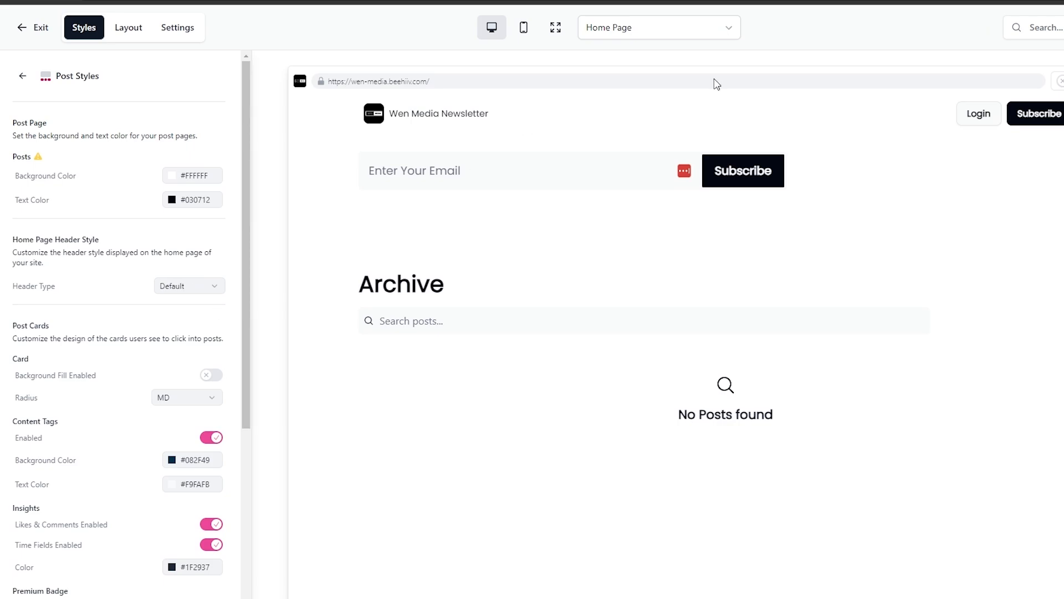
pyautogui.click(189, 285)
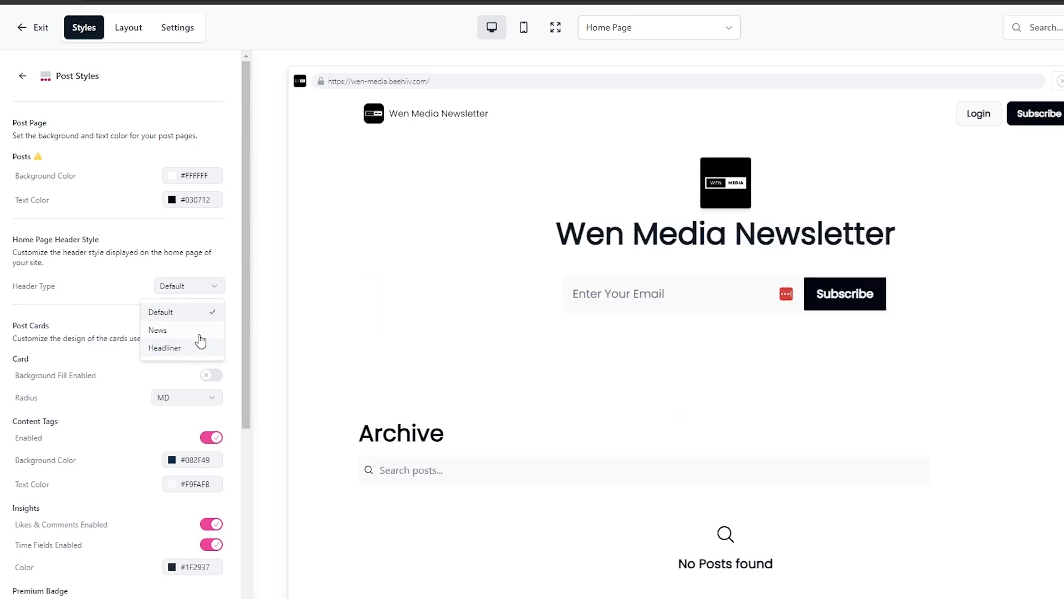
pyautogui.click(200, 332)
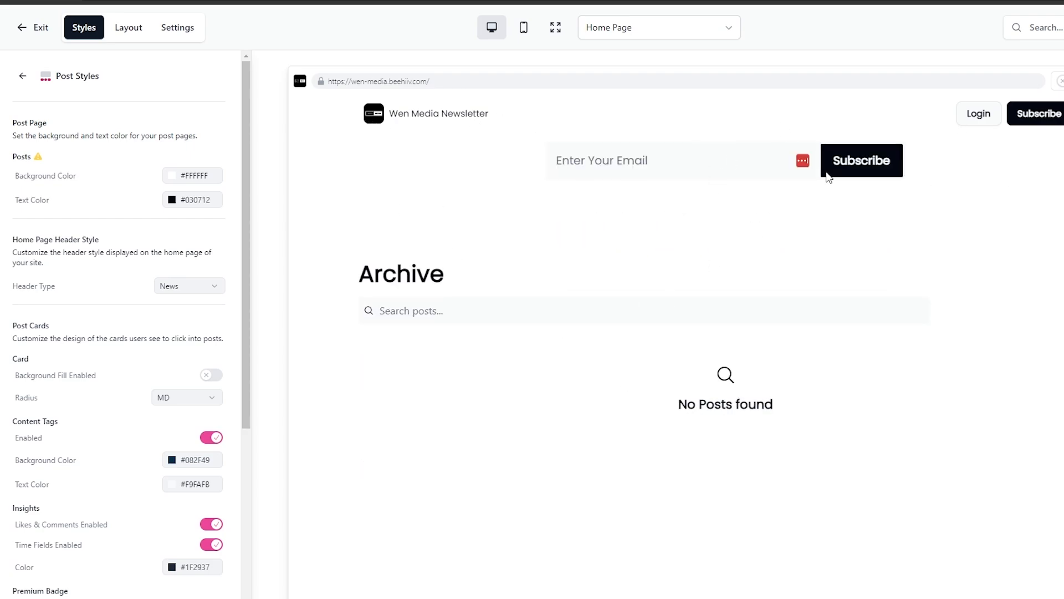
# - Try the background fill on the post cards and turn it off again
pyautogui.scroll(-1, 189, 245)
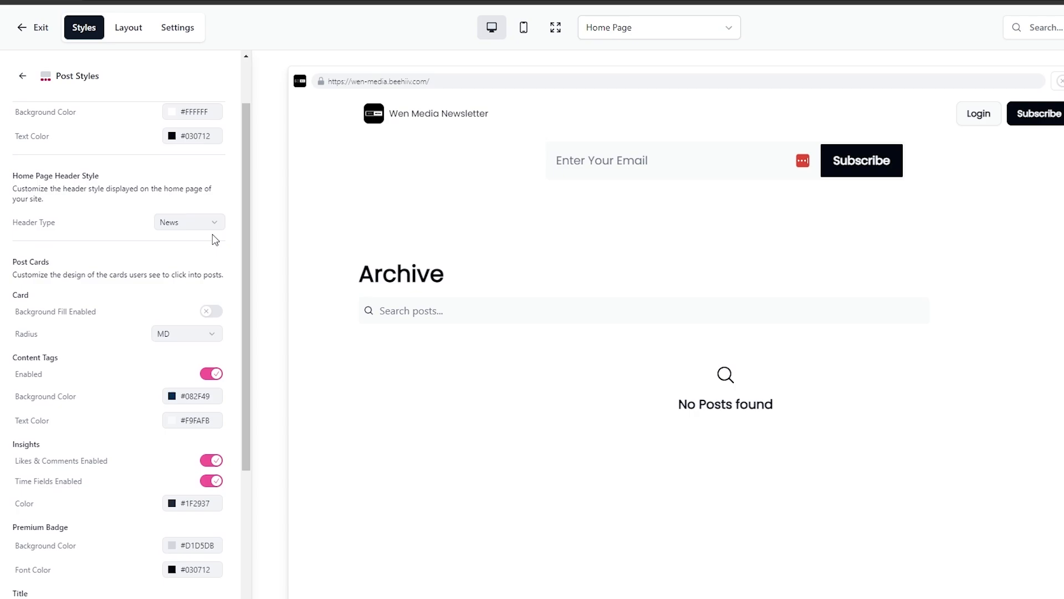
pyautogui.scroll(-2, 215, 240)
pyautogui.moveTo(20, 167); pyautogui.dragTo(35, 165)
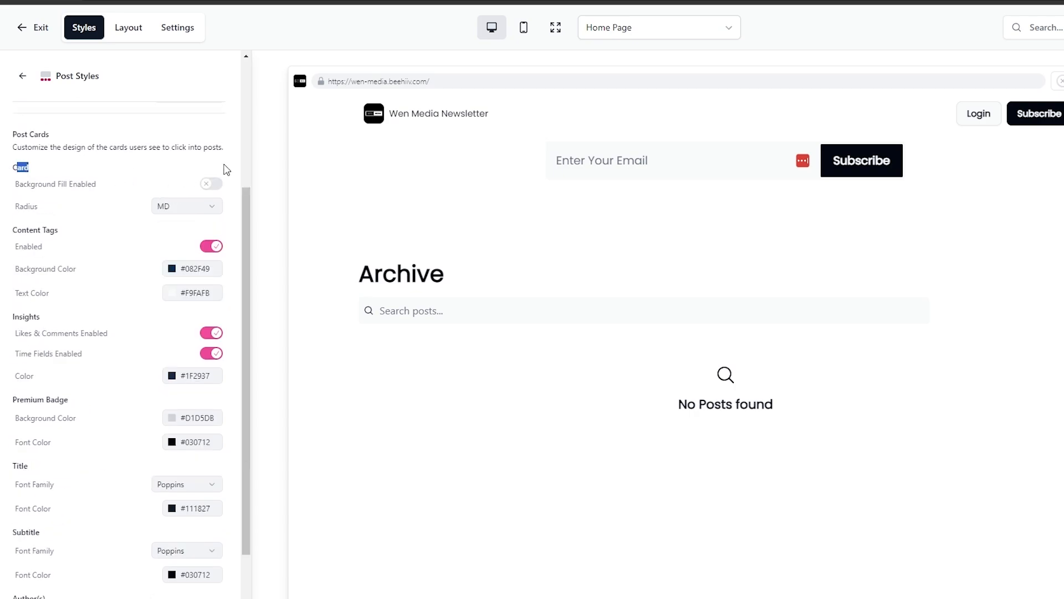
pyautogui.click(215, 185)
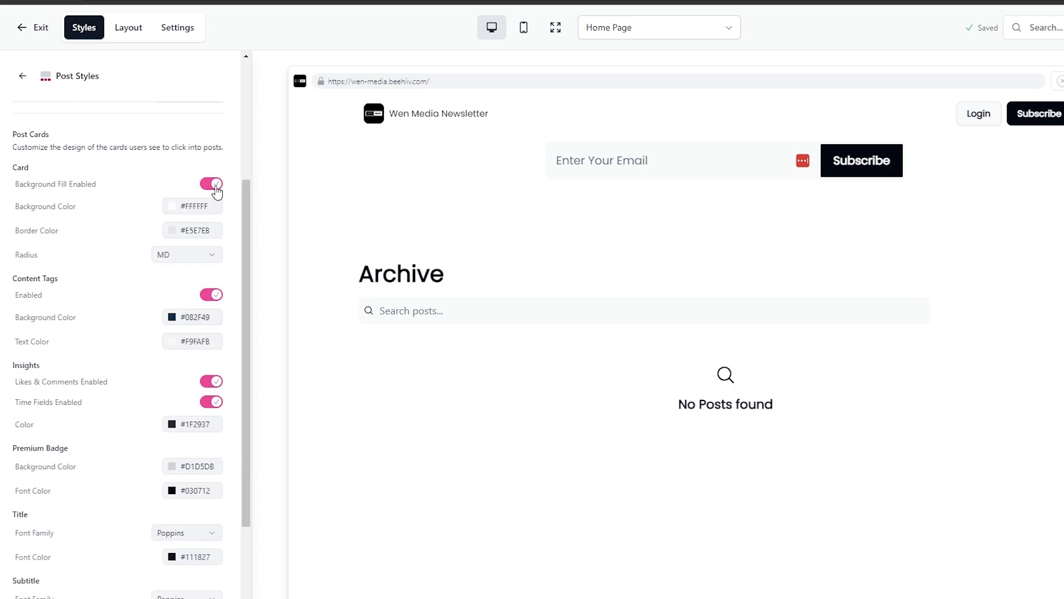
pyautogui.click(215, 188)
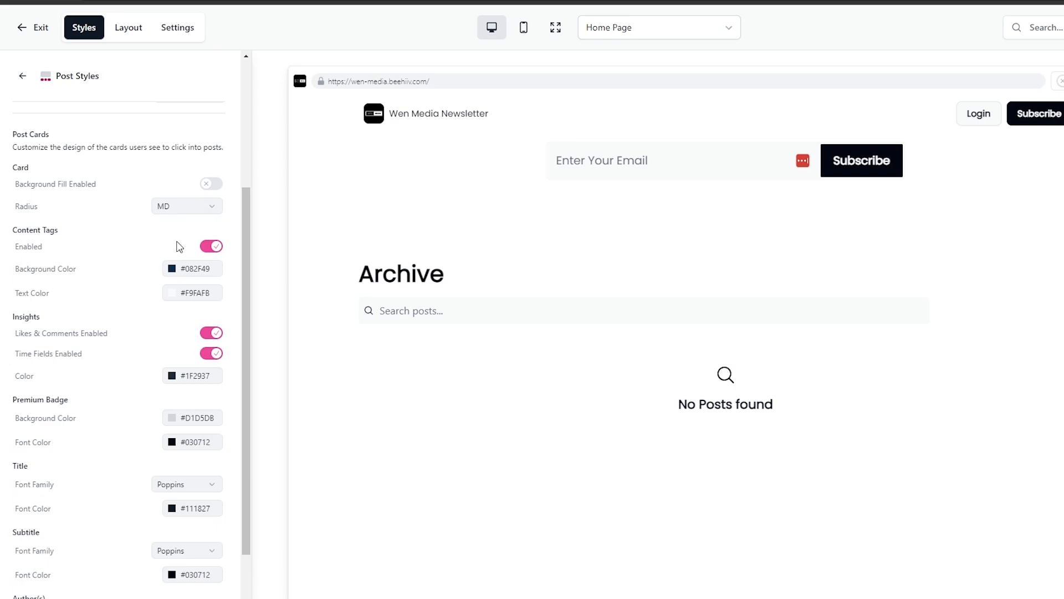
pyautogui.scroll(-1, 133, 345)
pyautogui.scroll(5, 138, 344)
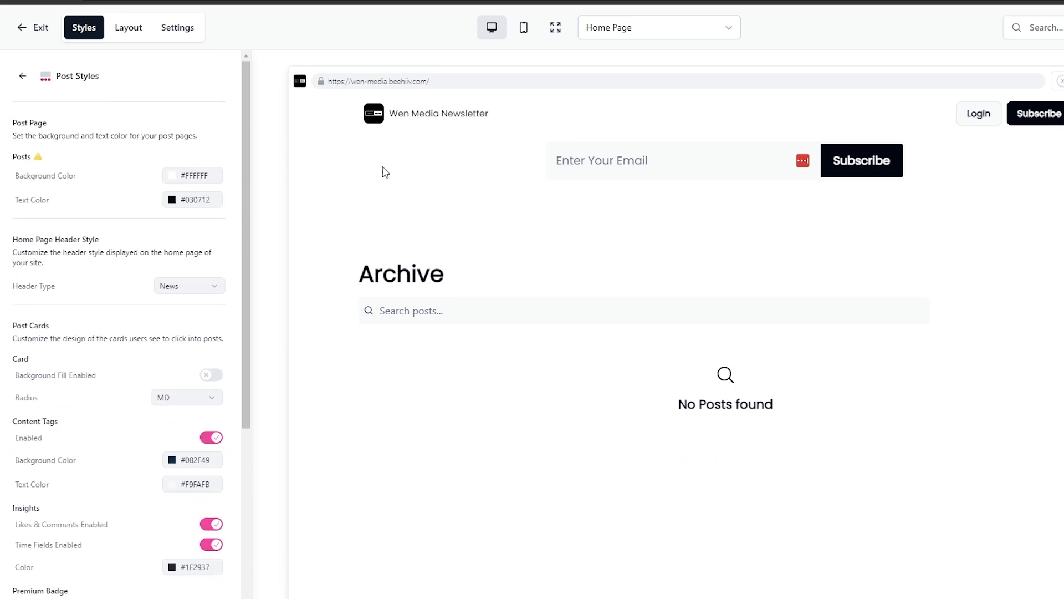
# - Leave Post Styles and look through the Hero Section options among the website's layout settings
pyautogui.click(25, 77)
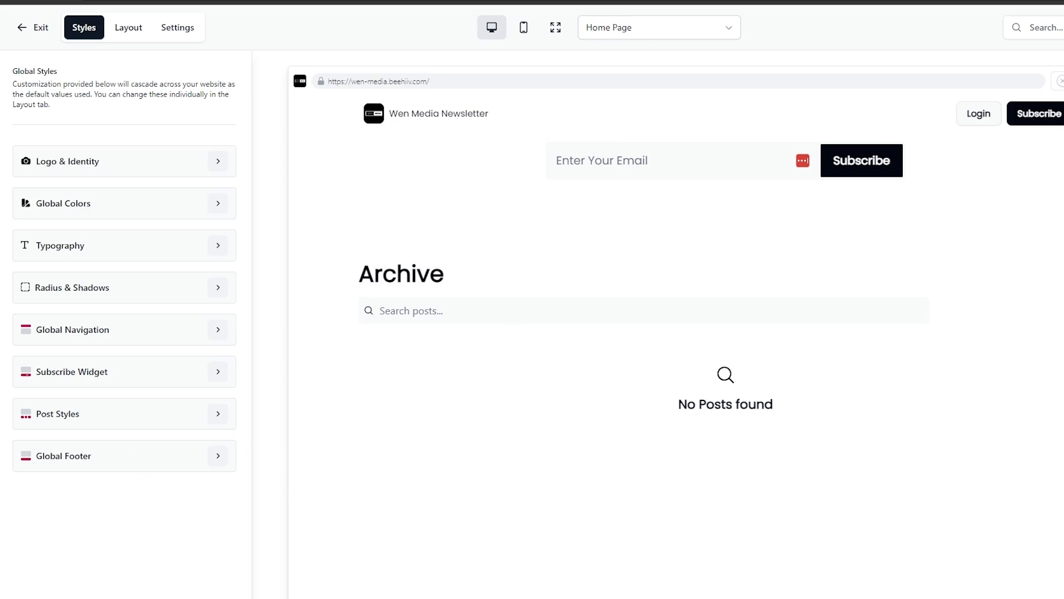
pyautogui.click(125, 37)
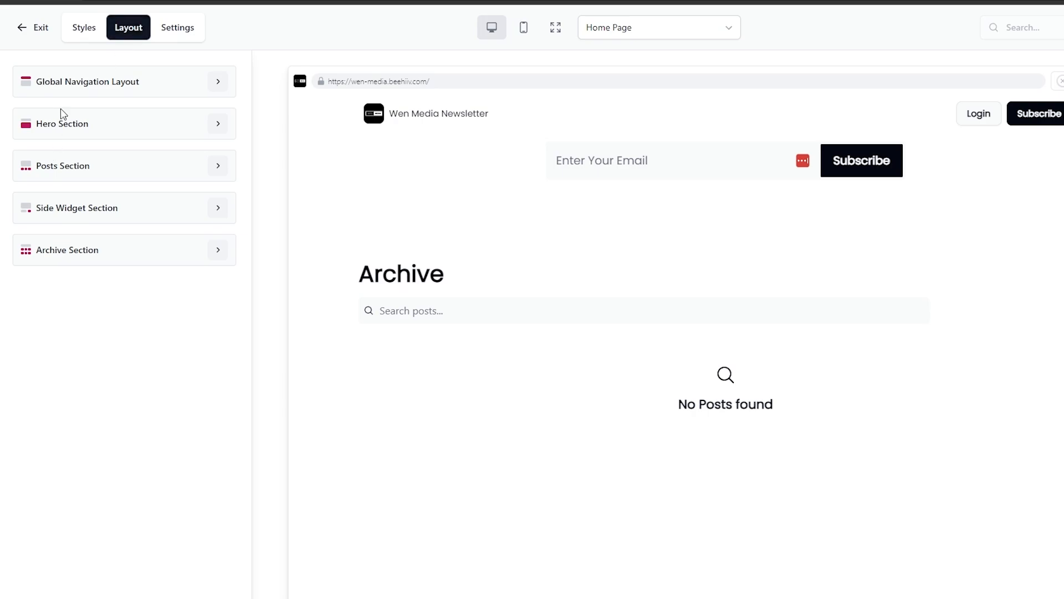
pyautogui.click(219, 126)
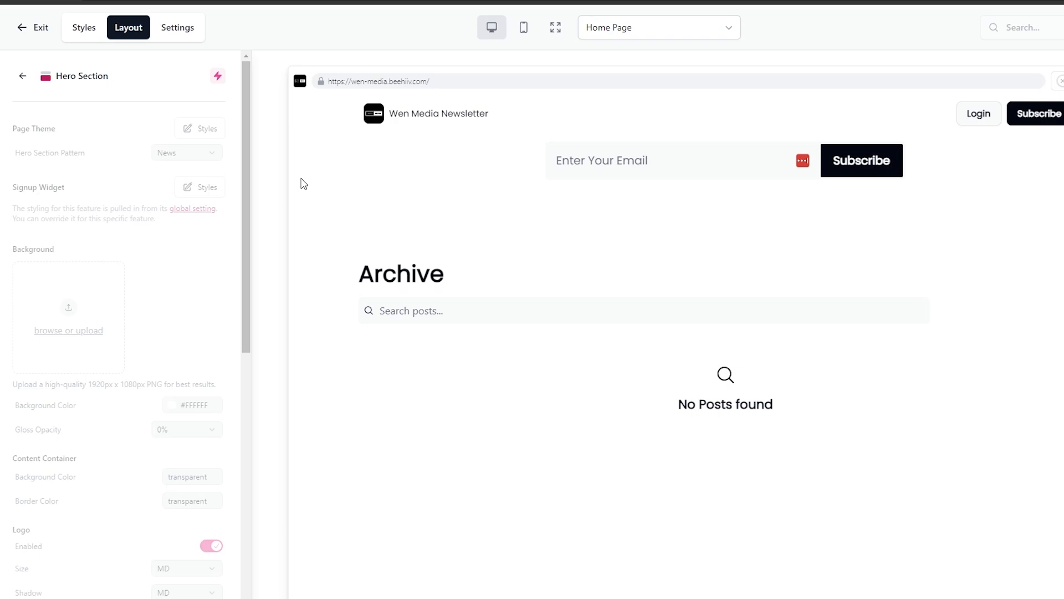
pyautogui.scroll(-5, 158, 196)
pyautogui.scroll(5, 188, 405)
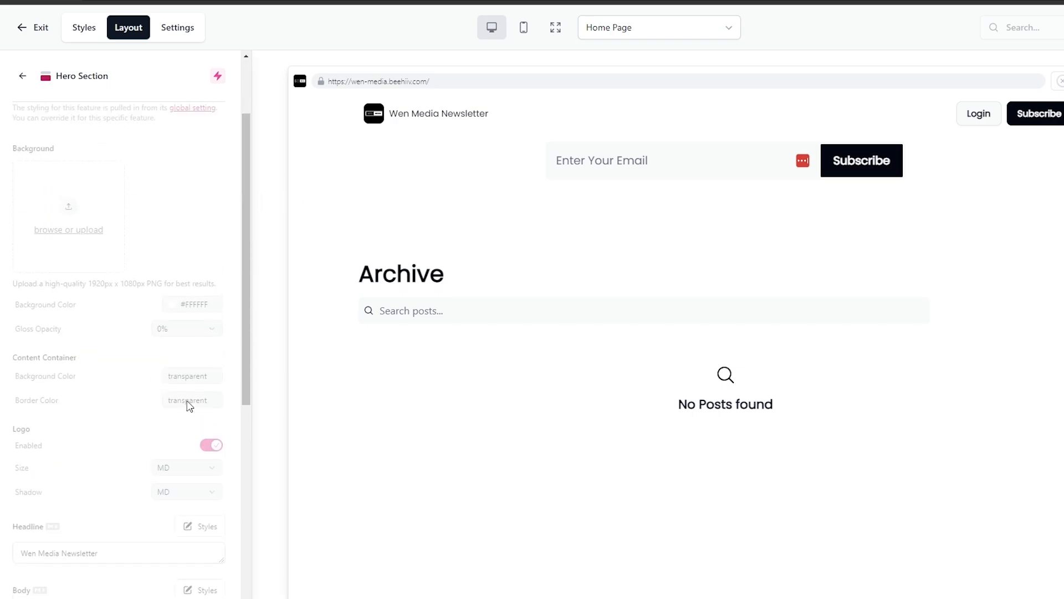
pyautogui.click(22, 76)
pyautogui.rightClick(22, 75)
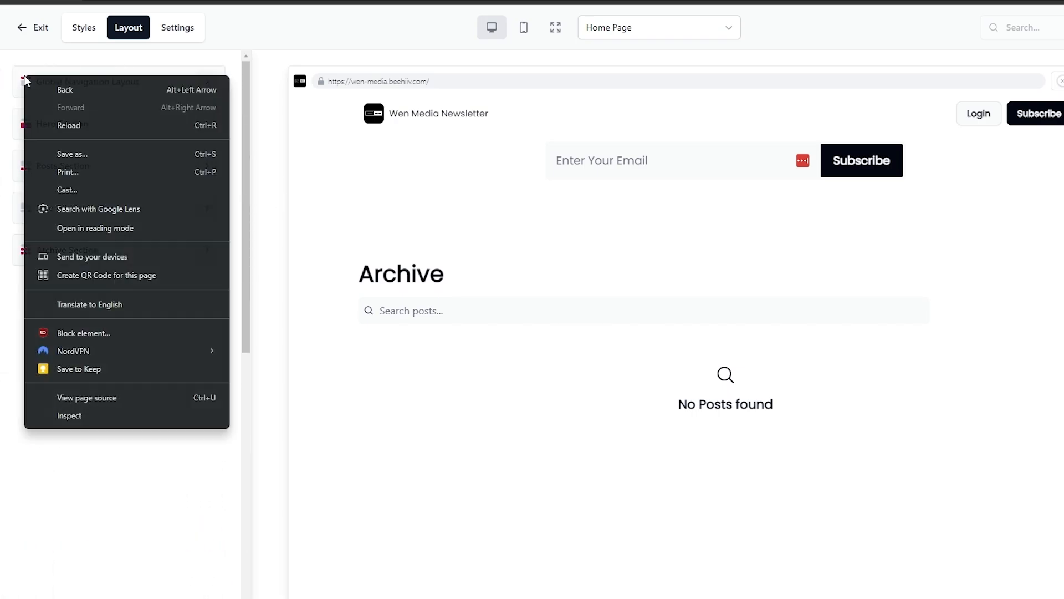
pyautogui.click(118, 59)
# - Open the website and page settings and look through the available categories from Pixels to Theme Reset
pyautogui.click(179, 29)
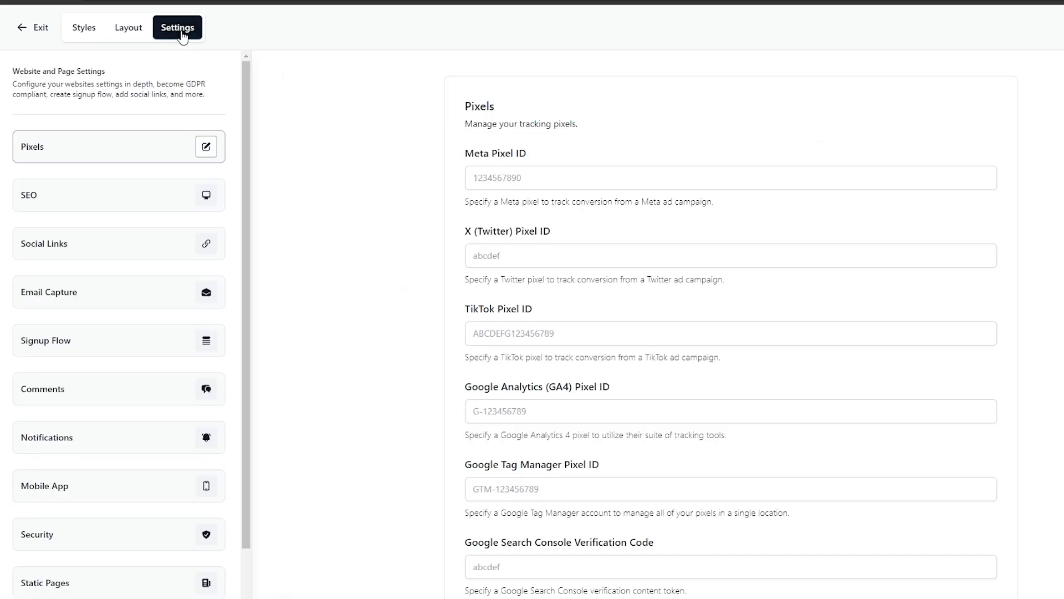
pyautogui.scroll(-1, 173, 148)
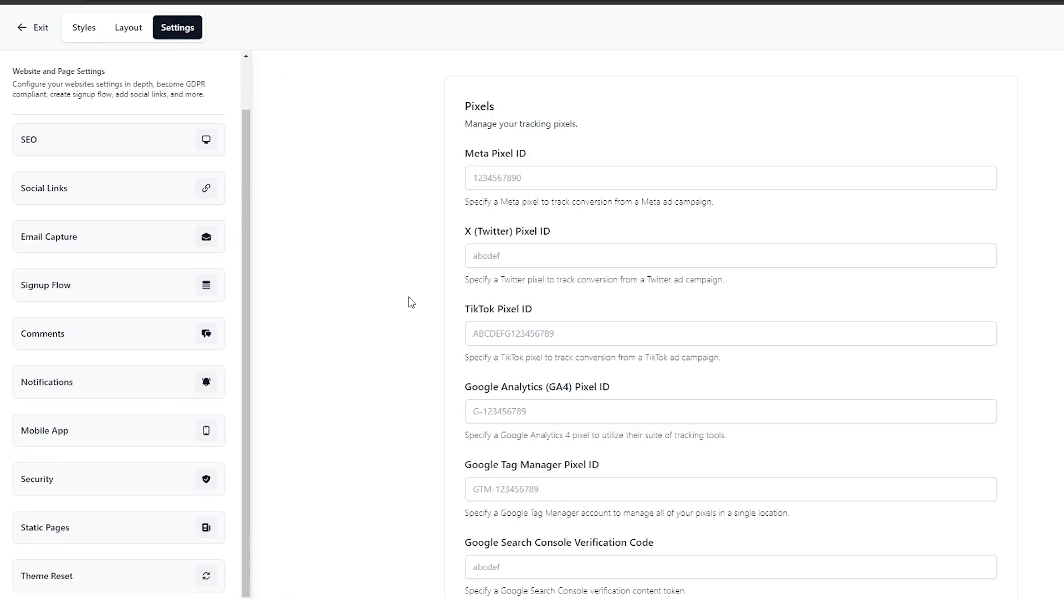
pyautogui.scroll(1, 191, 83)
# - Publish the website changes and exit the website editor to the publication dashboard
pyautogui.click(19, 30)
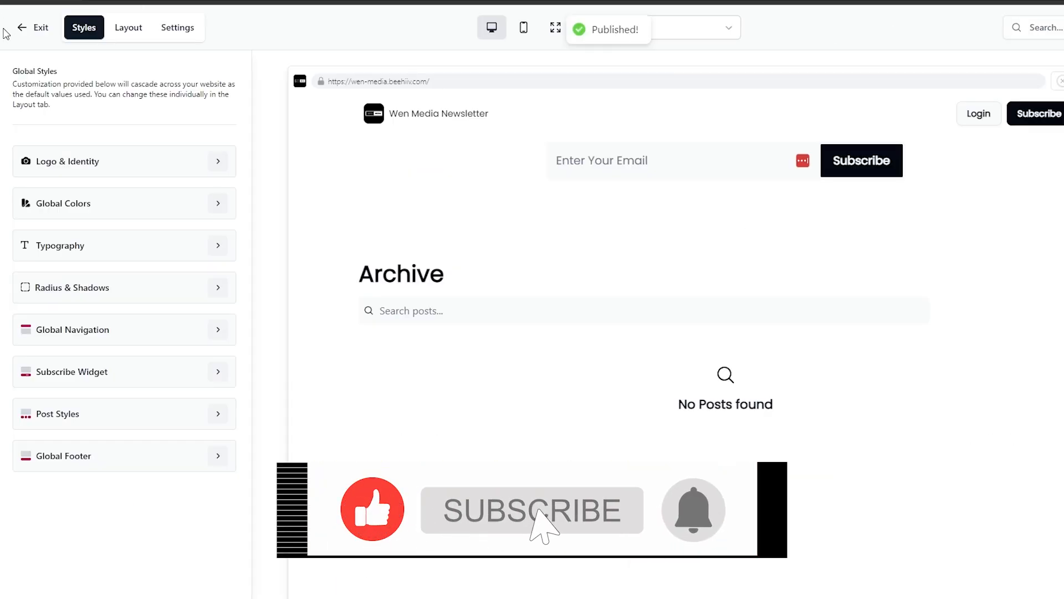
pyautogui.click(20, 29)
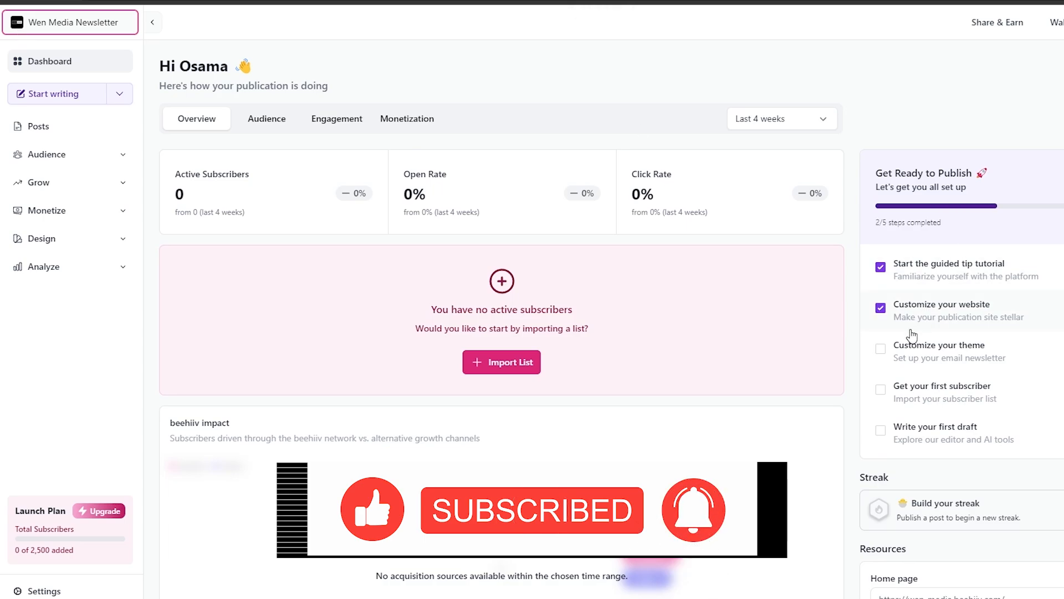
# - Open the newsletter theme customization from the setup checklist and examine the sample post's headings and body text
pyautogui.click(934, 350)
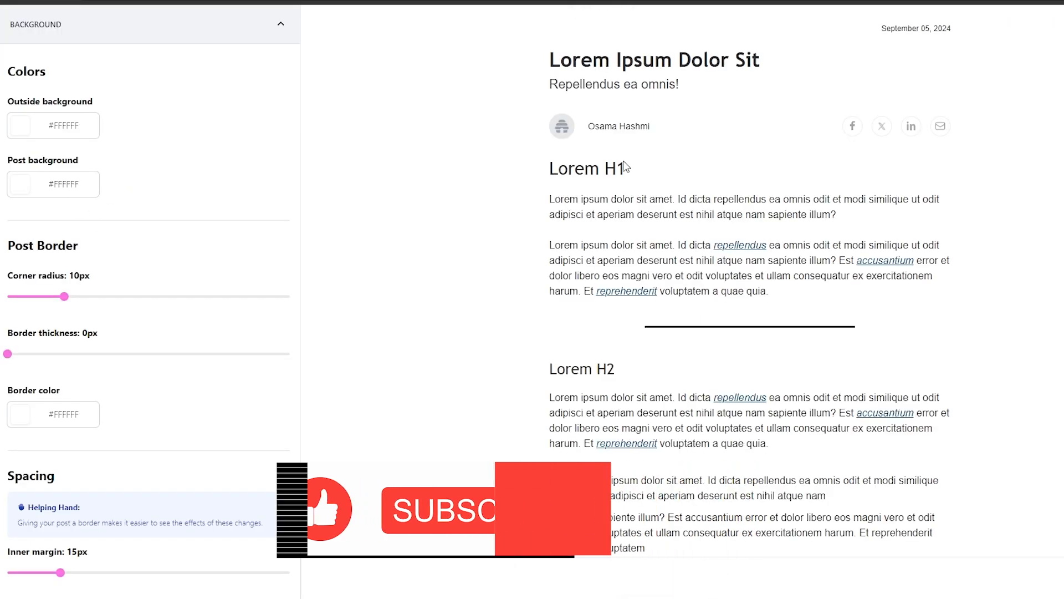
pyautogui.scroll(-5, 532, 166)
pyautogui.scroll(4, 531, 166)
pyautogui.scroll(1, 701, 225)
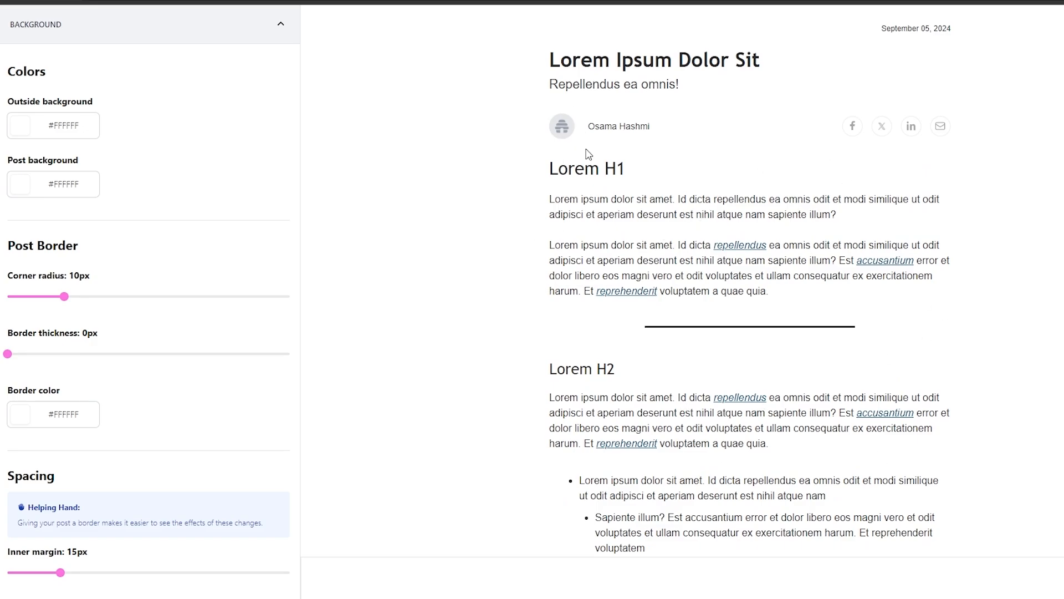
pyautogui.moveTo(617, 169); pyautogui.dragTo(644, 183)
pyautogui.moveTo(556, 392); pyautogui.dragTo(549, 397)
pyautogui.moveTo(533, 204); pyautogui.dragTo(718, 262)
pyautogui.click(798, 310)
pyautogui.scroll(-5, 809, 323)
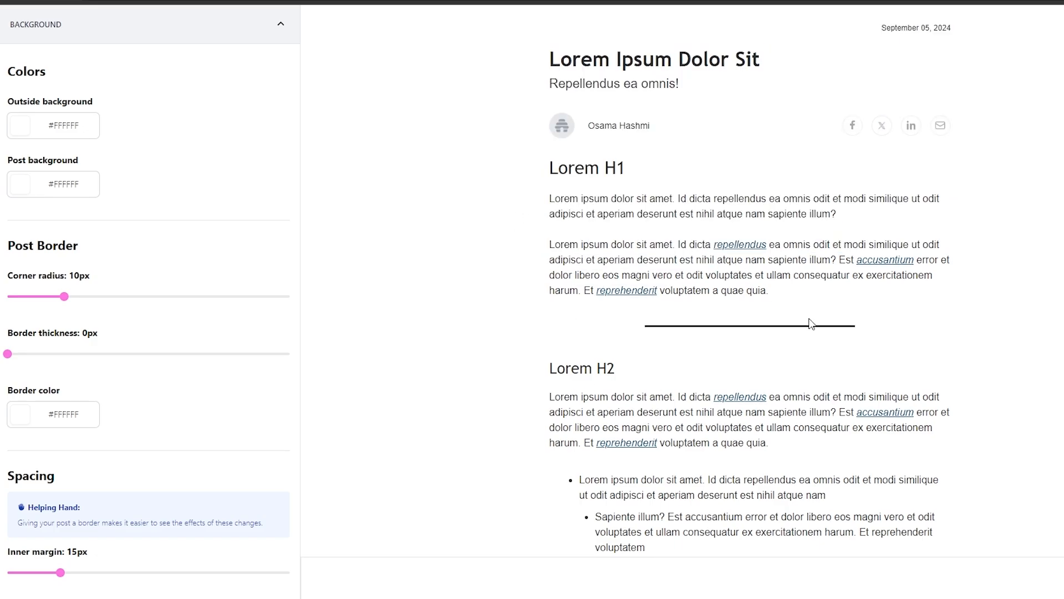
# - Examine the whole sample newsletter, from its headings, table and image down to the footer, along with the available theme categories
pyautogui.scroll(-15, 898, 352)
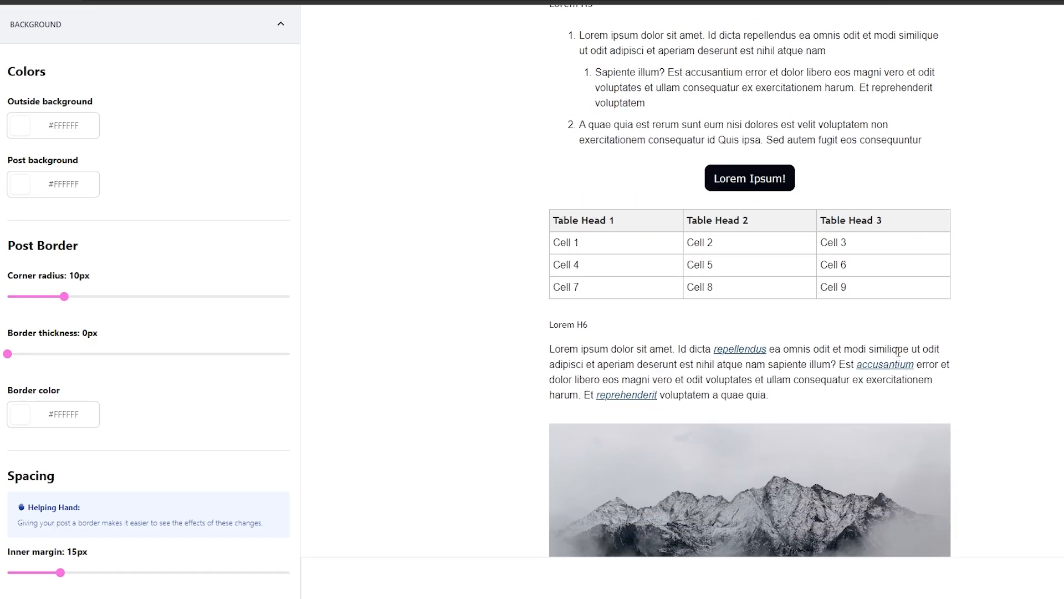
pyautogui.scroll(-5, 898, 352)
pyautogui.scroll(-9, 91, 273)
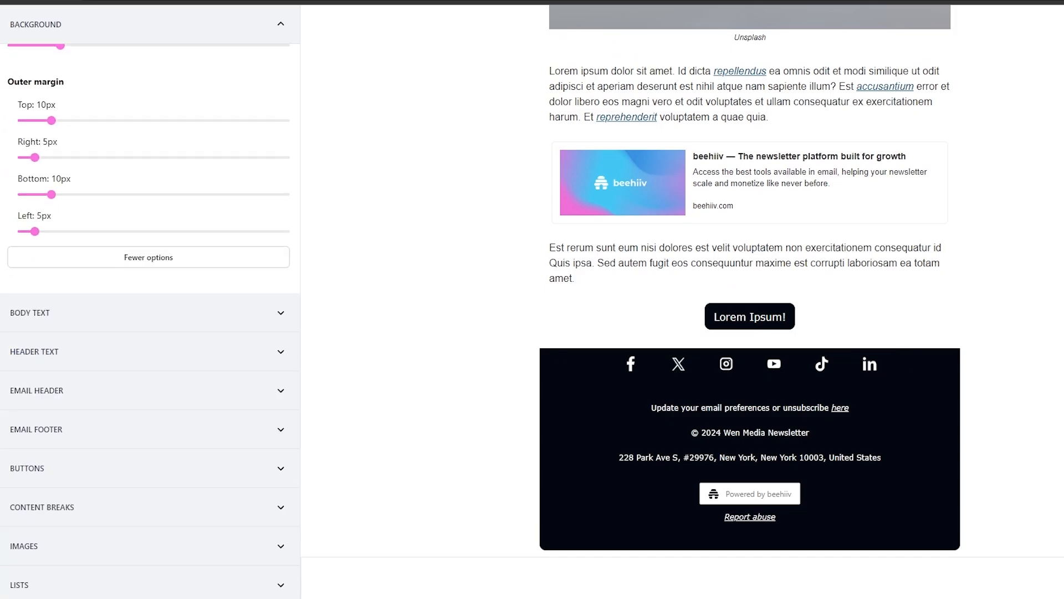
pyautogui.scroll(9, 90, 273)
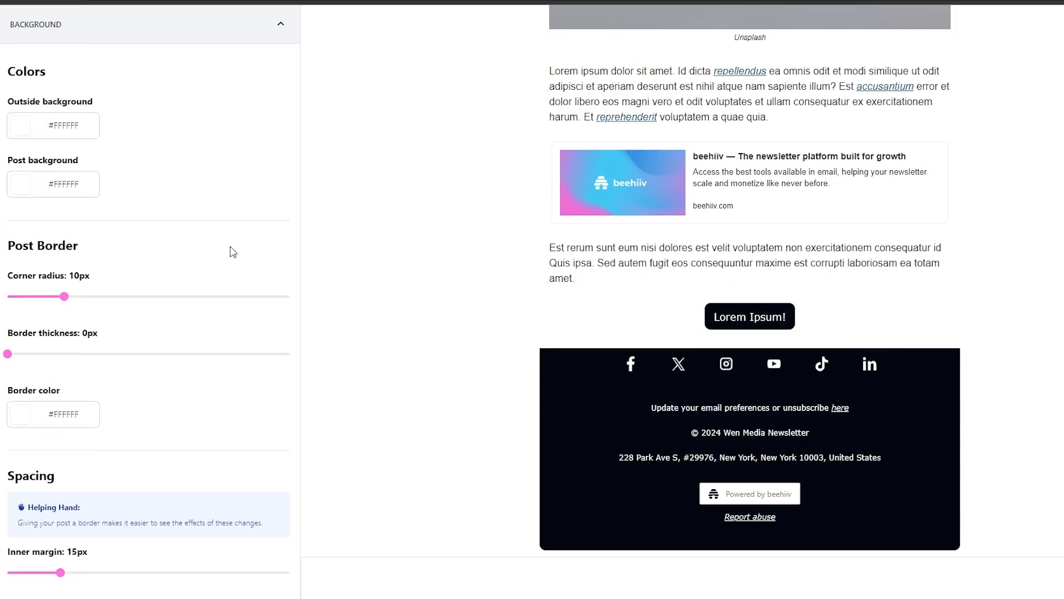
pyautogui.scroll(15, 753, 236)
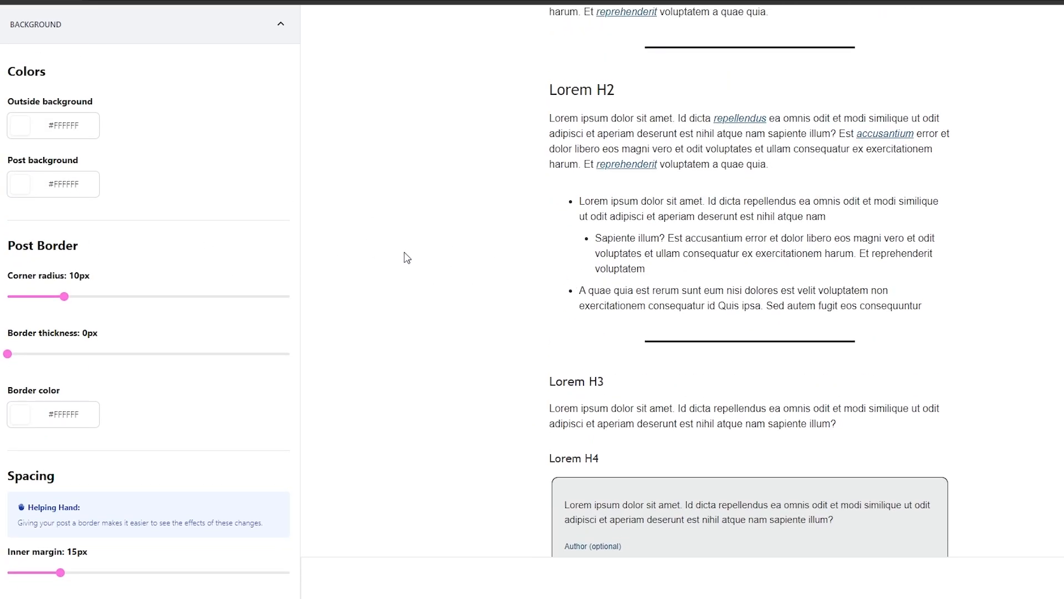
pyautogui.scroll(5, 624, 255)
# - Try a 21 px corner radius for the post border, reset it, and look over the inner and outer margin settings
pyautogui.click(127, 296)
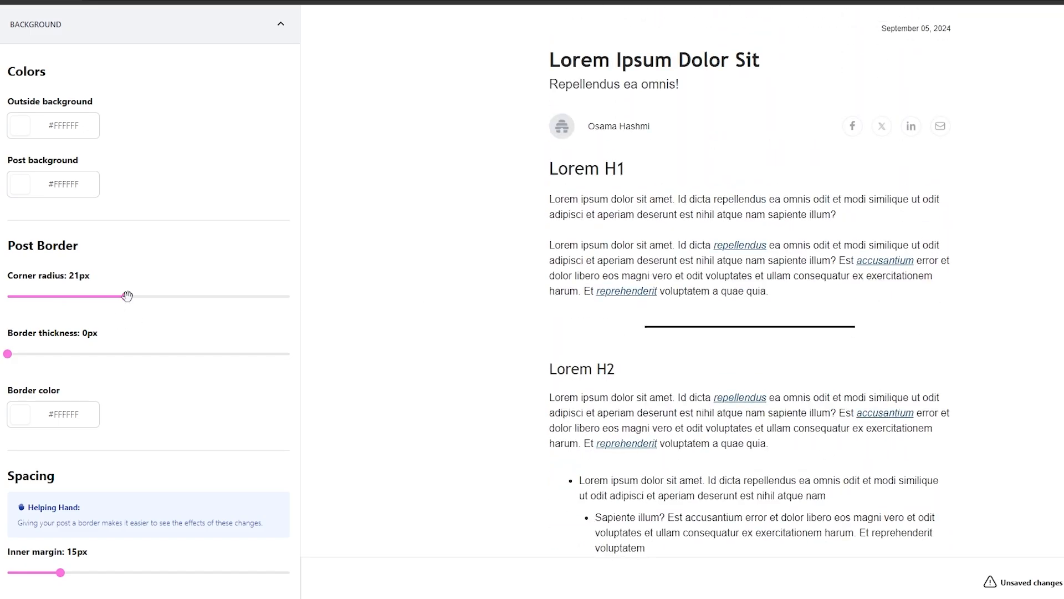
pyautogui.click(65, 297)
pyautogui.scroll(-6, 693, 277)
pyautogui.scroll(-5, 66, 421)
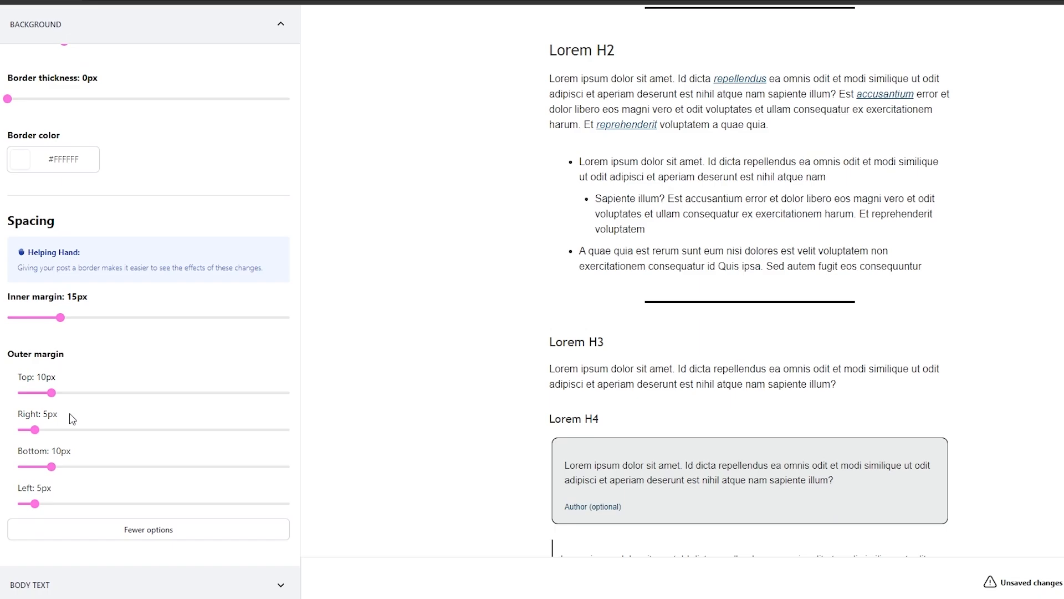
pyautogui.scroll(-6, 86, 338)
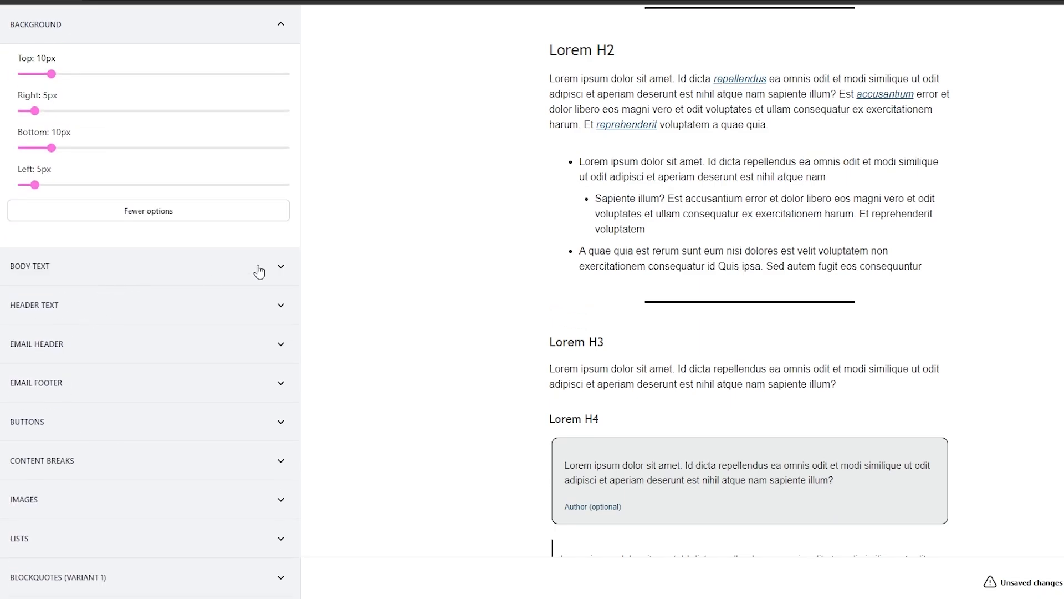
# - Set the newsletter's body text font family to Open Sans
pyautogui.click(280, 267)
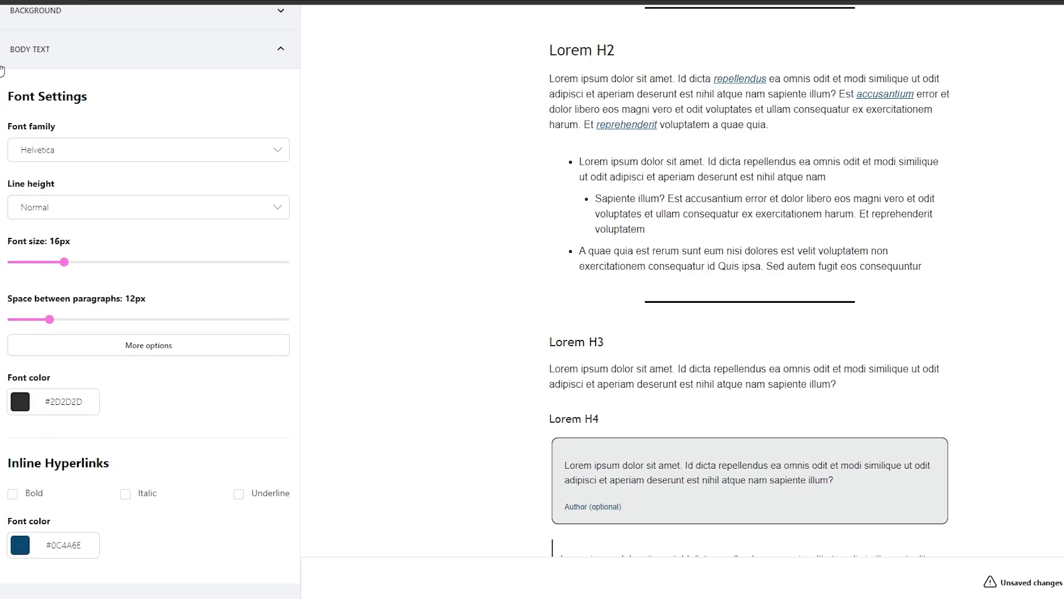
pyautogui.click(212, 160)
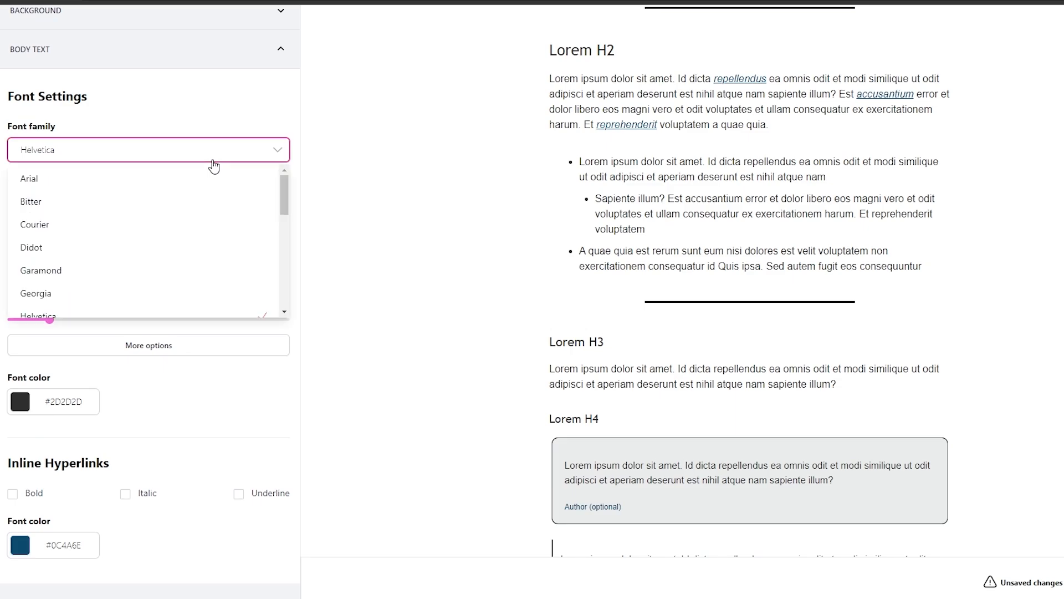
pyautogui.scroll(-5, 197, 214)
pyautogui.scroll(-1, 199, 217)
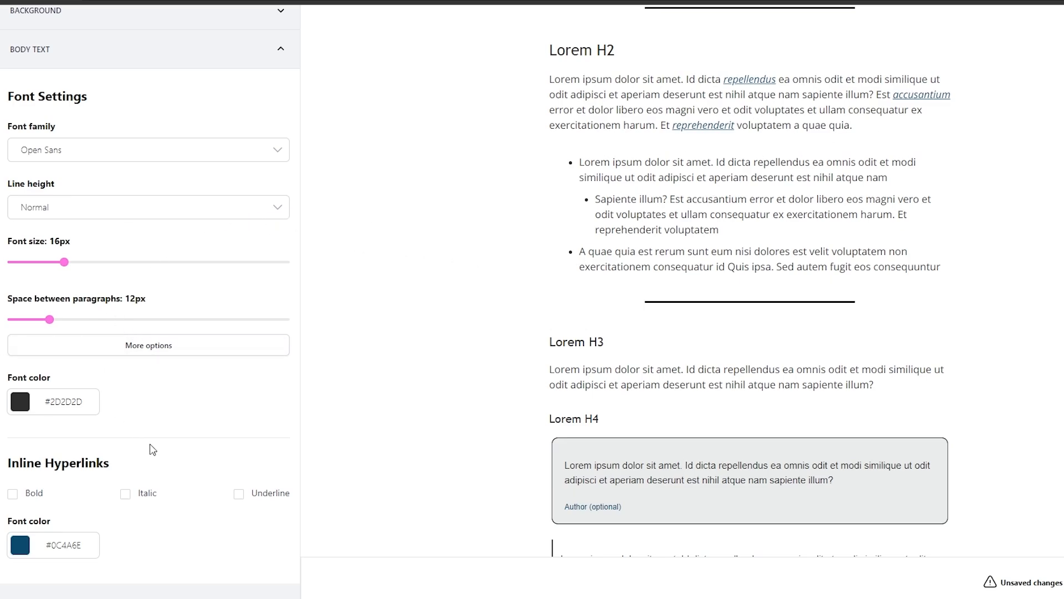
# - Set the inline hyperlinks' font color to pink #F50EC3
pyautogui.scroll(-3, 153, 449)
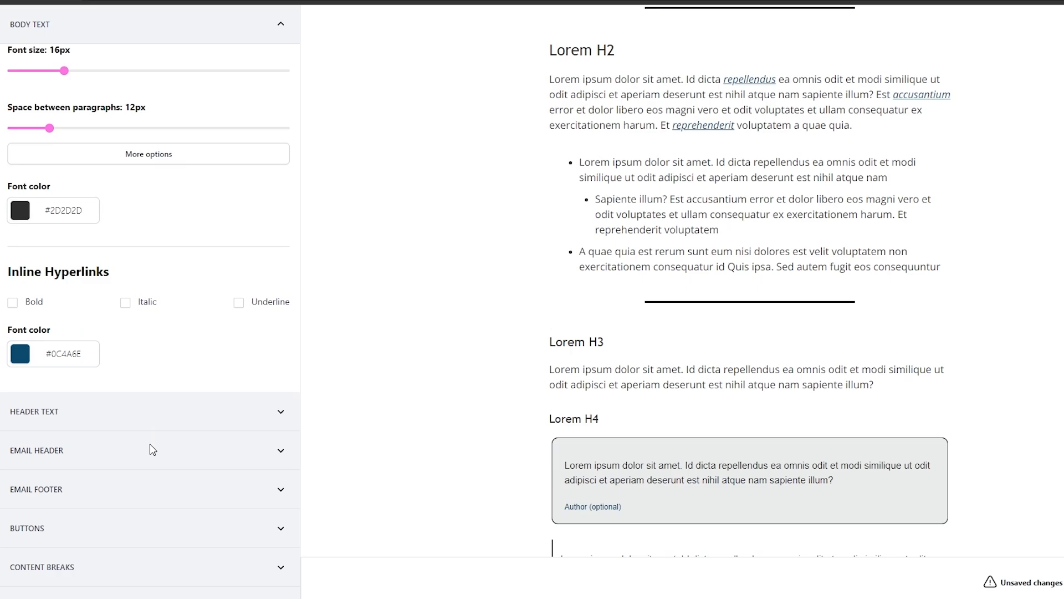
pyautogui.click(28, 356)
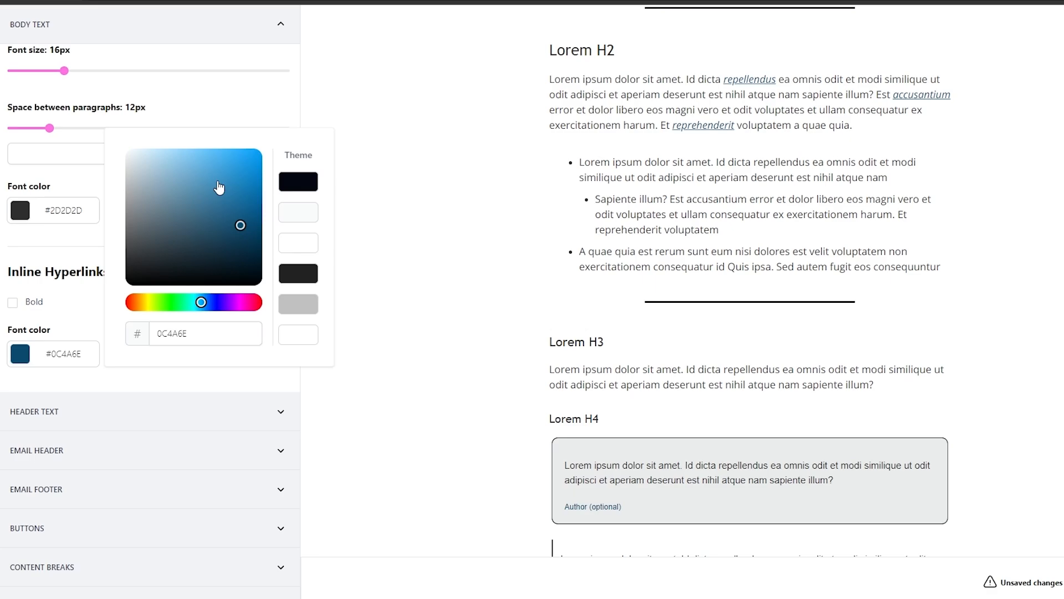
pyautogui.click(246, 163)
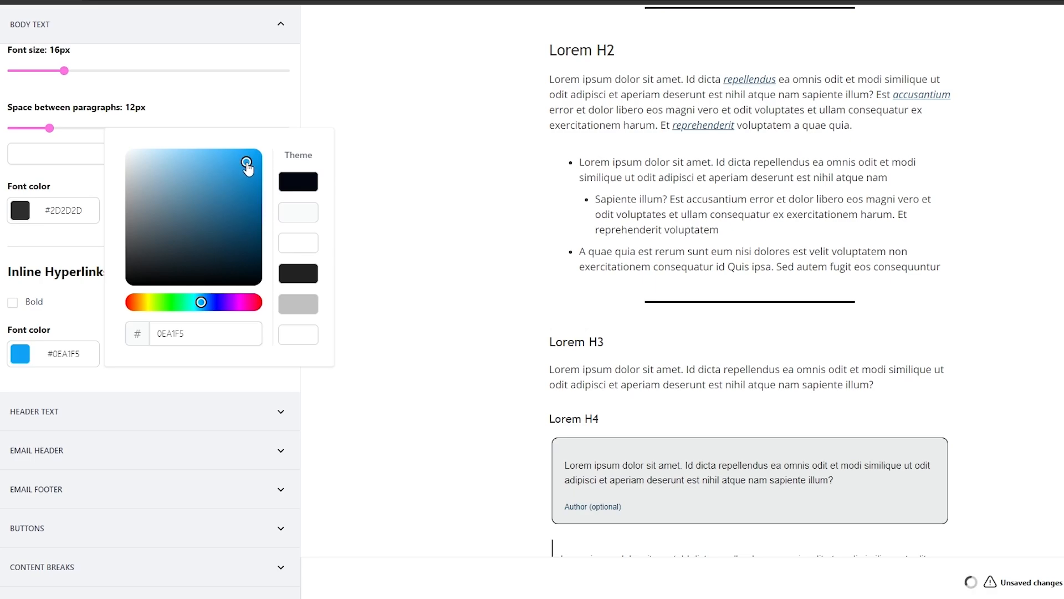
pyautogui.click(239, 303)
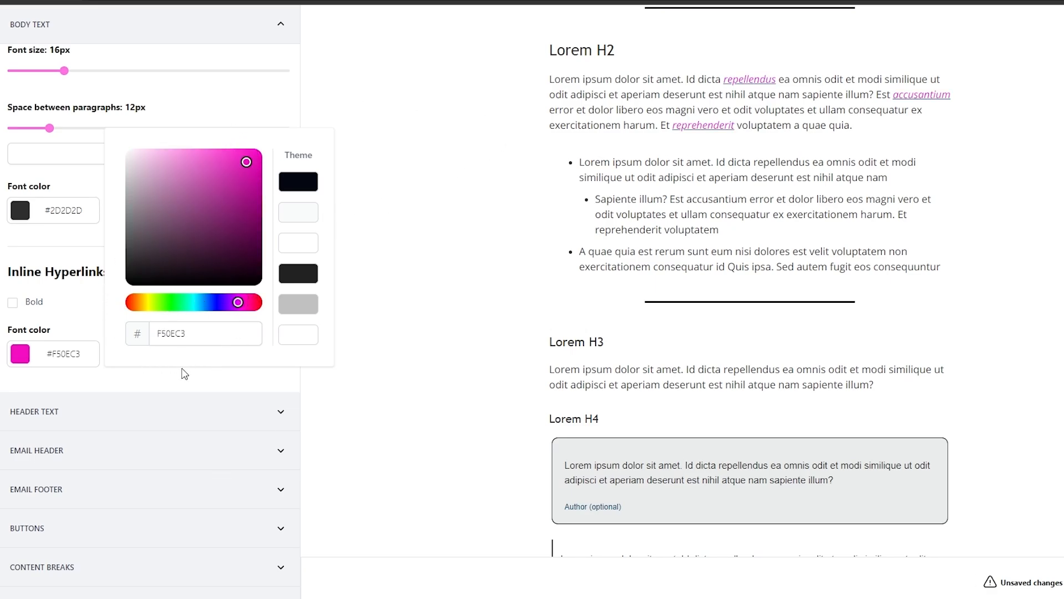
pyautogui.click(80, 321)
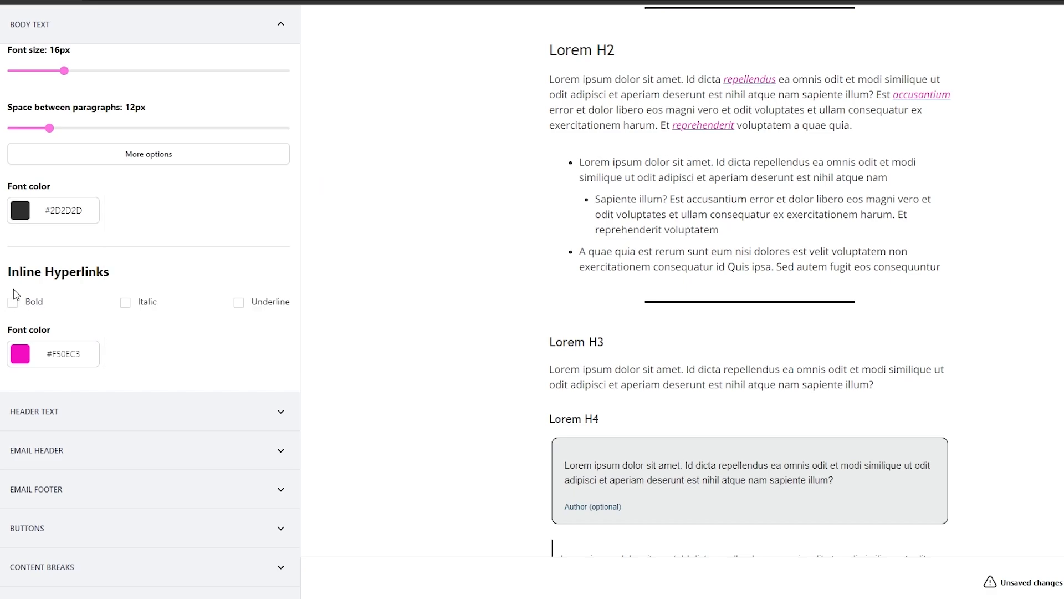
# - Try bold on the inline hyperlinks, remove it, and enable italic for them instead
pyautogui.moveTo(29, 265); pyautogui.dragTo(19, 287)
pyautogui.click(50, 272)
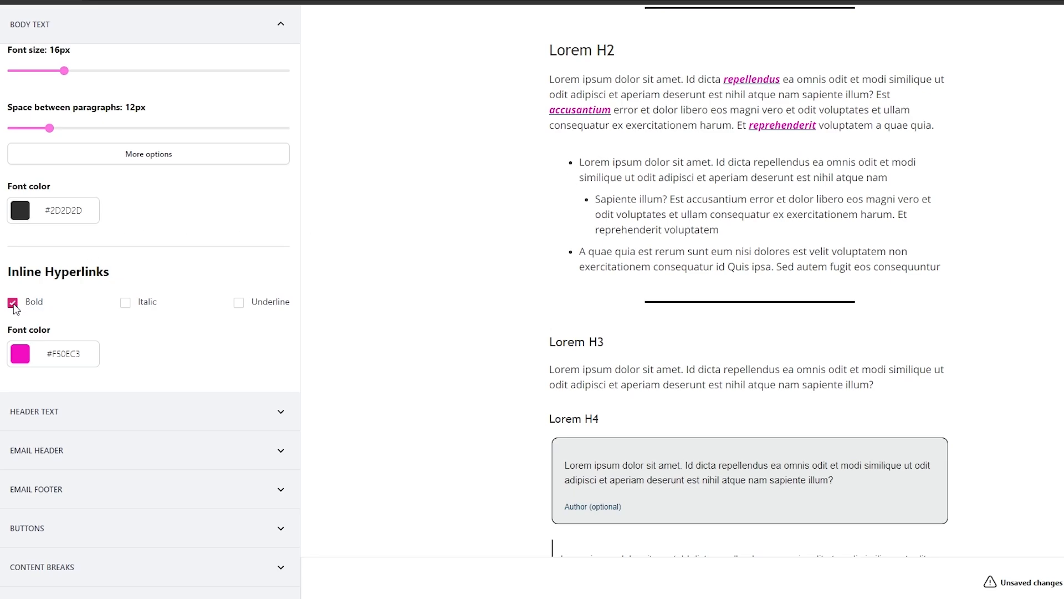
pyautogui.click(13, 304)
pyautogui.click(126, 304)
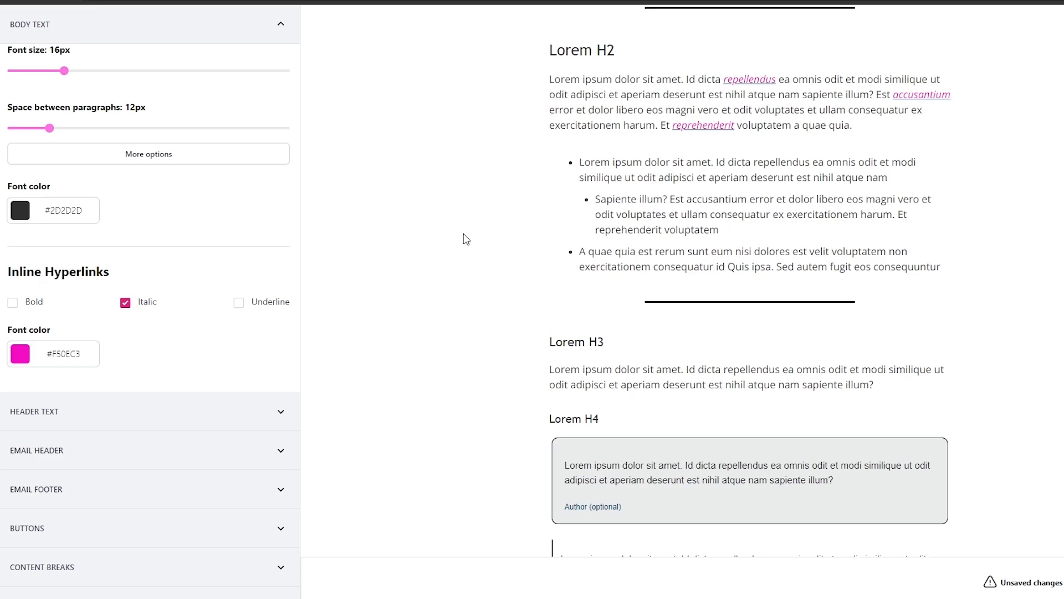
# - Open the header text settings, look through the Heading 1 font families without choosing one, and collapse the section
pyautogui.scroll(-5, 145, 189)
pyautogui.click(126, 171)
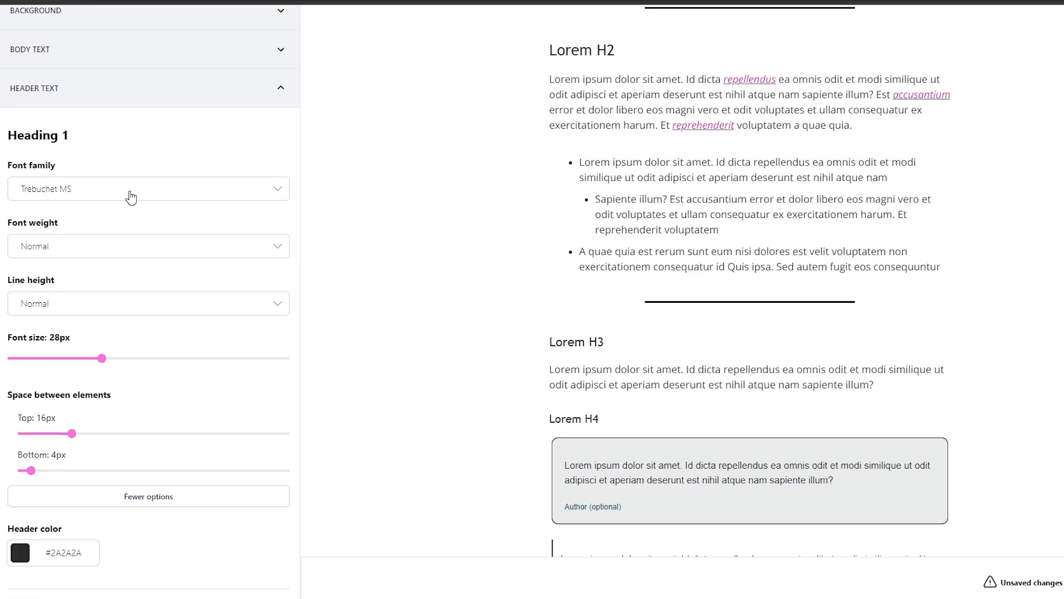
pyautogui.scroll(6, 597, 118)
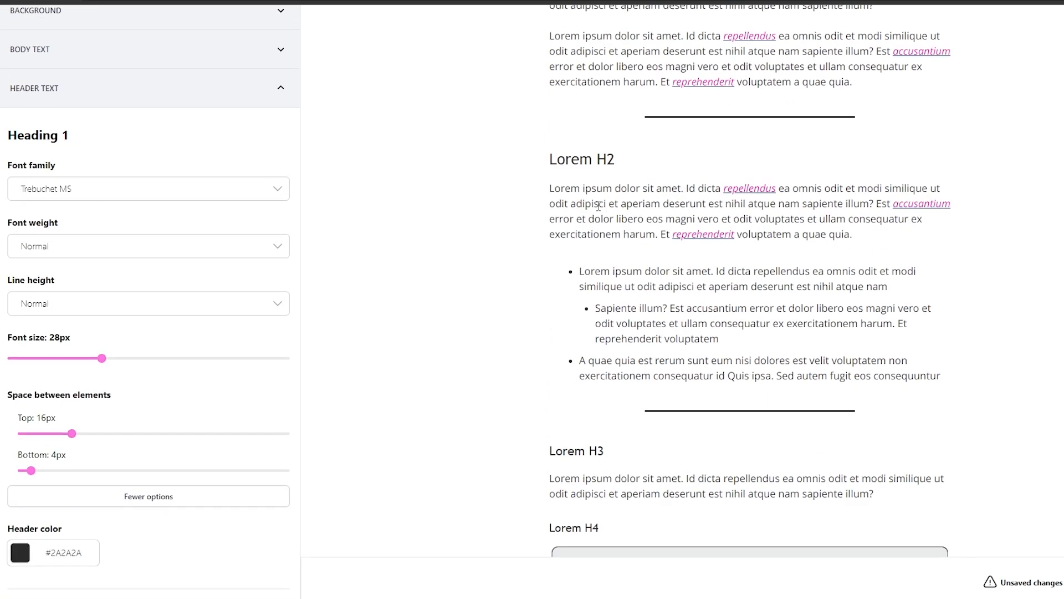
pyautogui.click(66, 192)
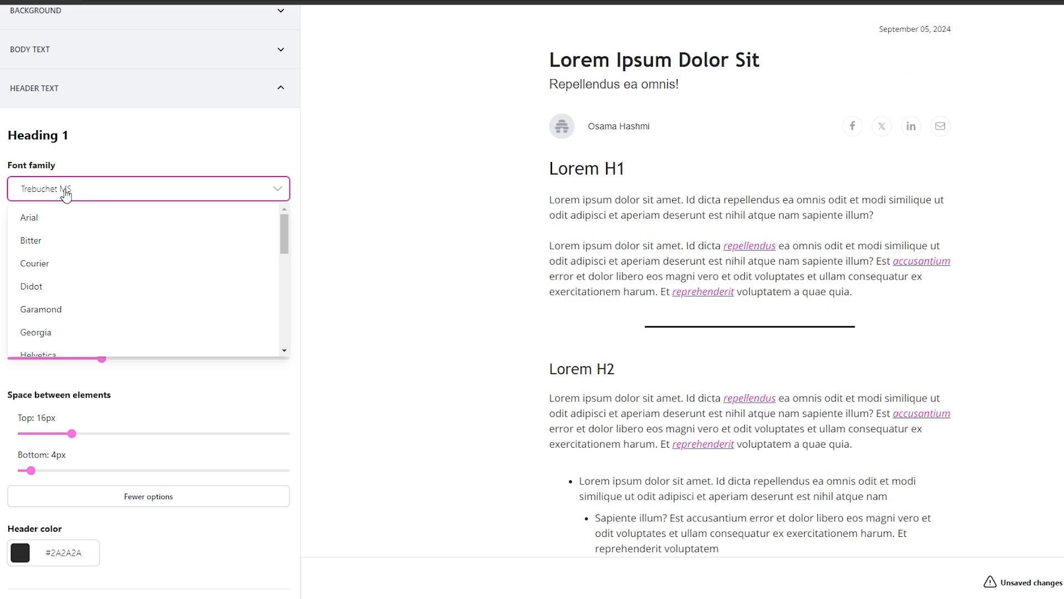
pyautogui.click(95, 180)
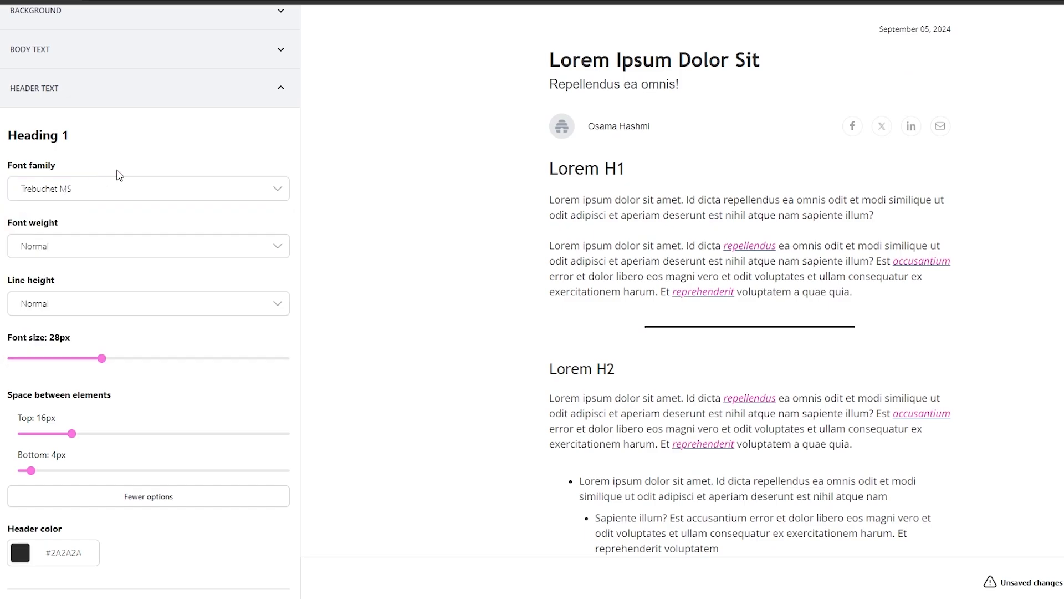
pyautogui.click(204, 94)
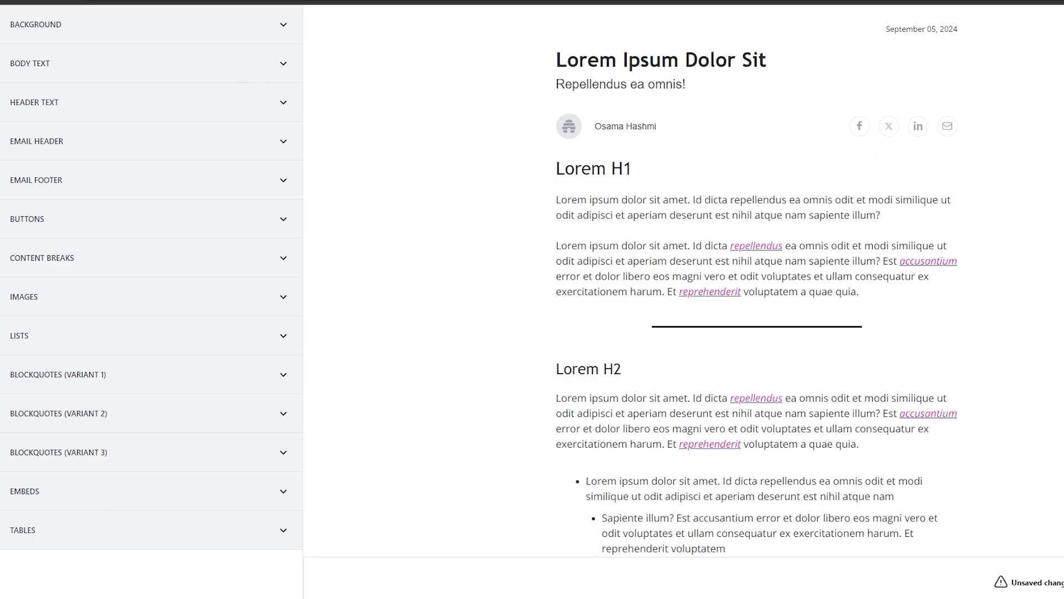
# - Publish the newsletter theme and look over the full sample post
pyautogui.click(1062, 581)
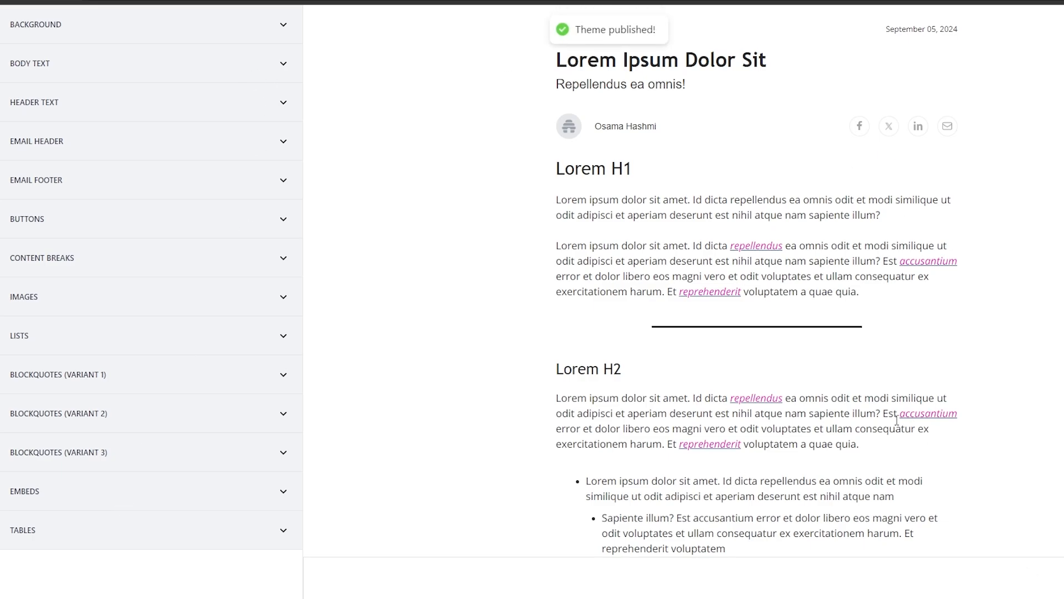
pyautogui.scroll(-20, 847, 339)
pyautogui.scroll(20, 847, 340)
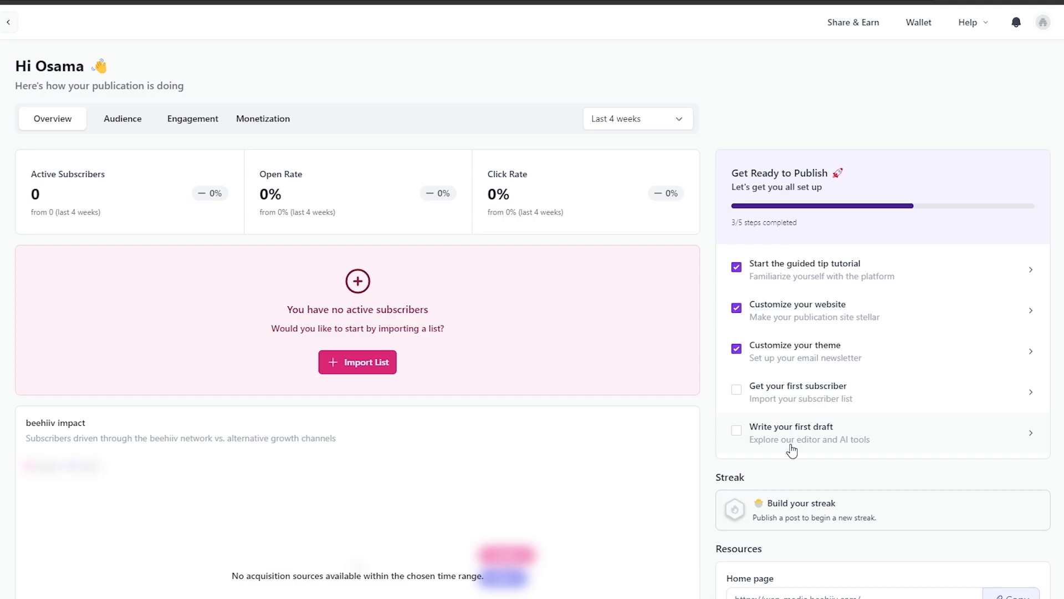
# - Choose Write your first draft from the setup checklist and open the option to create a draft from a custom template
pyautogui.click(791, 446)
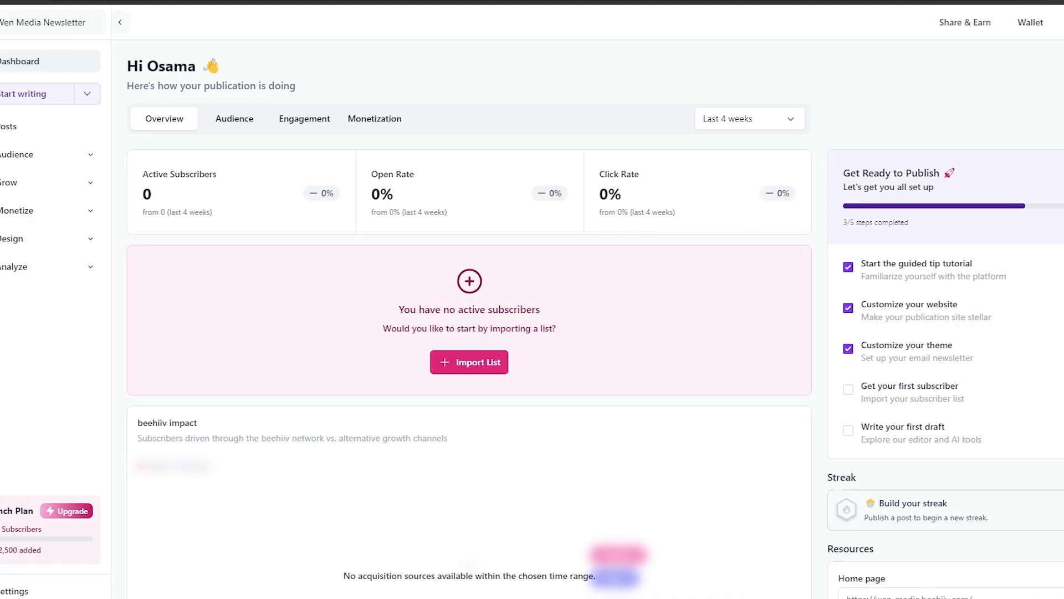
pyautogui.click(52, 105)
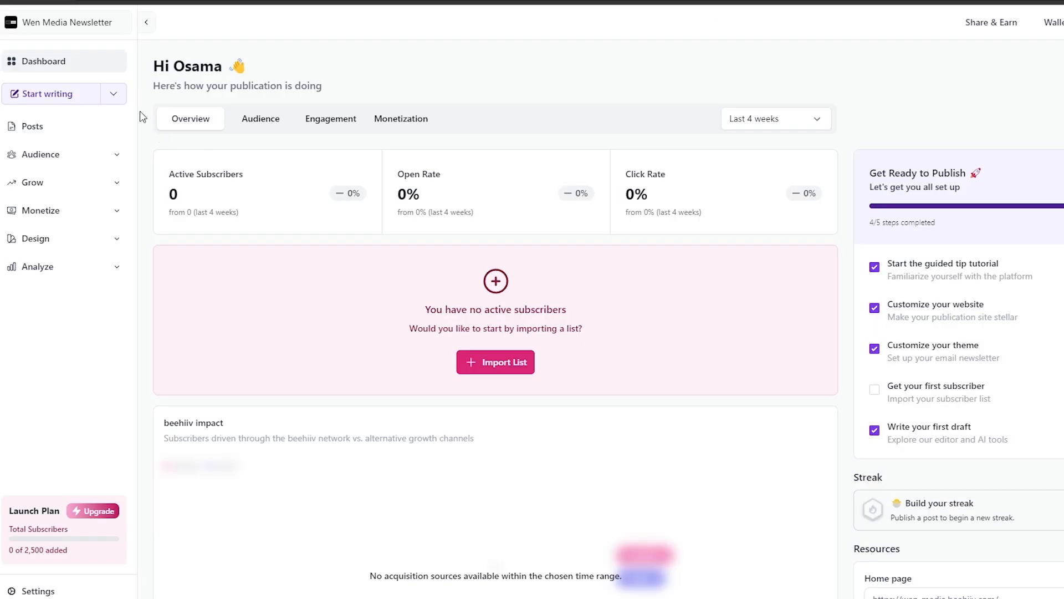
pyautogui.click(113, 93)
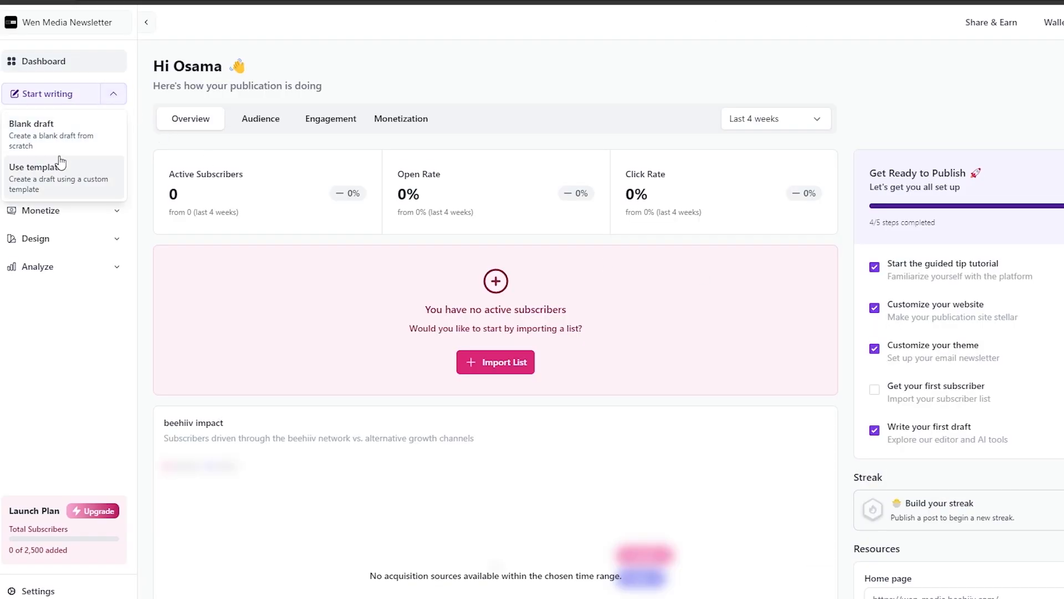
pyautogui.click(48, 184)
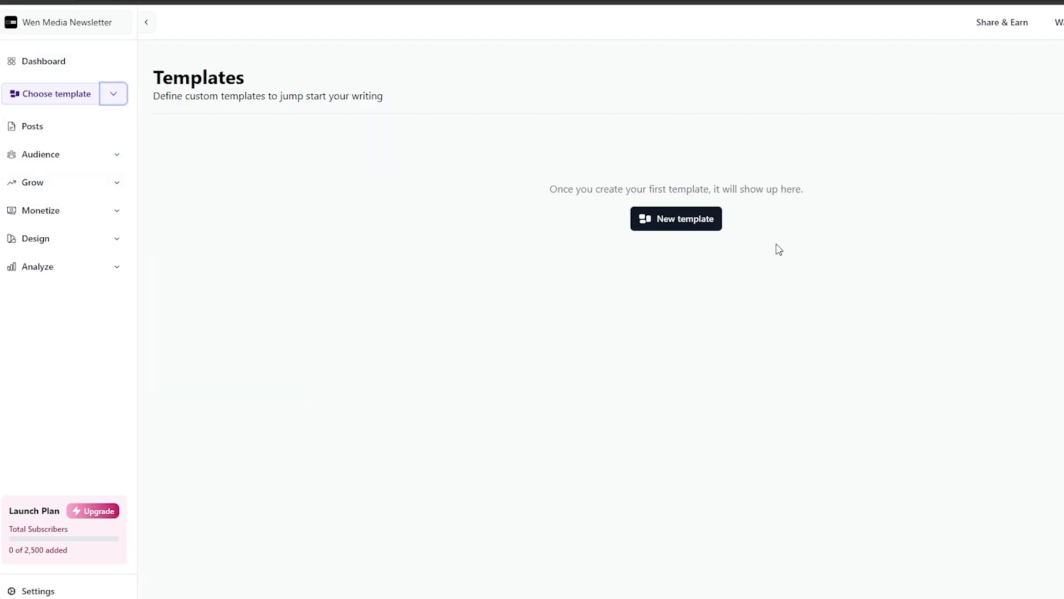
# - Open a new template and look over its name and content fields
pyautogui.moveTo(548, 189); pyautogui.dragTo(789, 188)
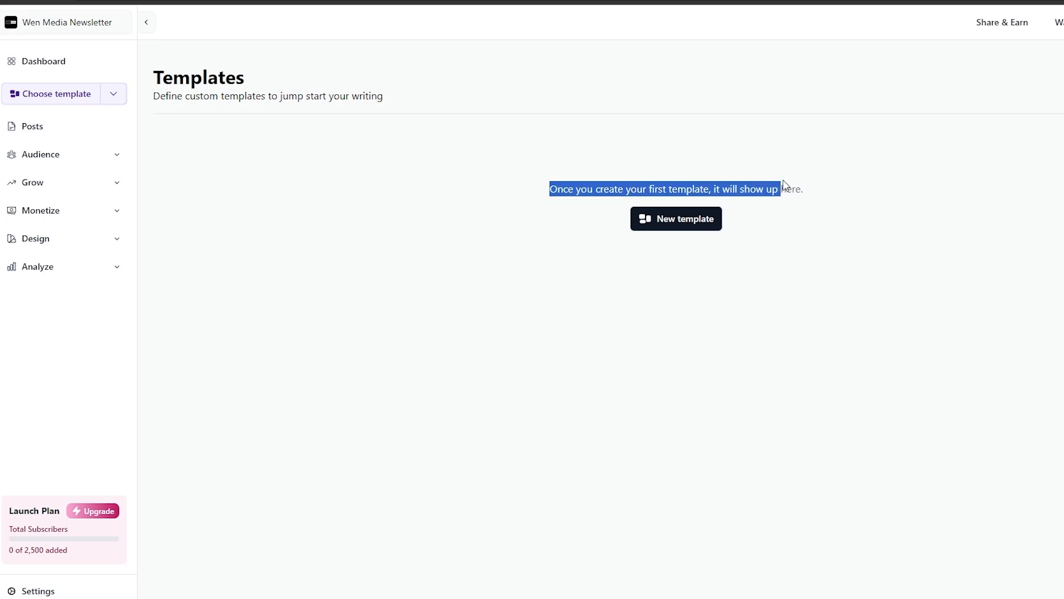
pyautogui.click(803, 190)
pyautogui.click(690, 221)
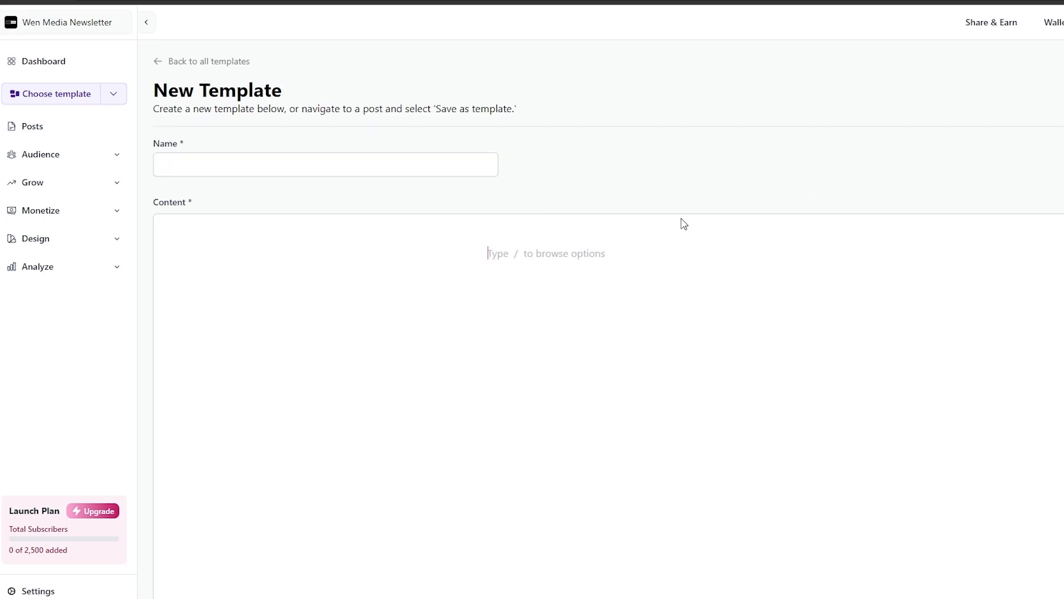
pyautogui.click(376, 170)
pyautogui.scroll(-3, 499, 322)
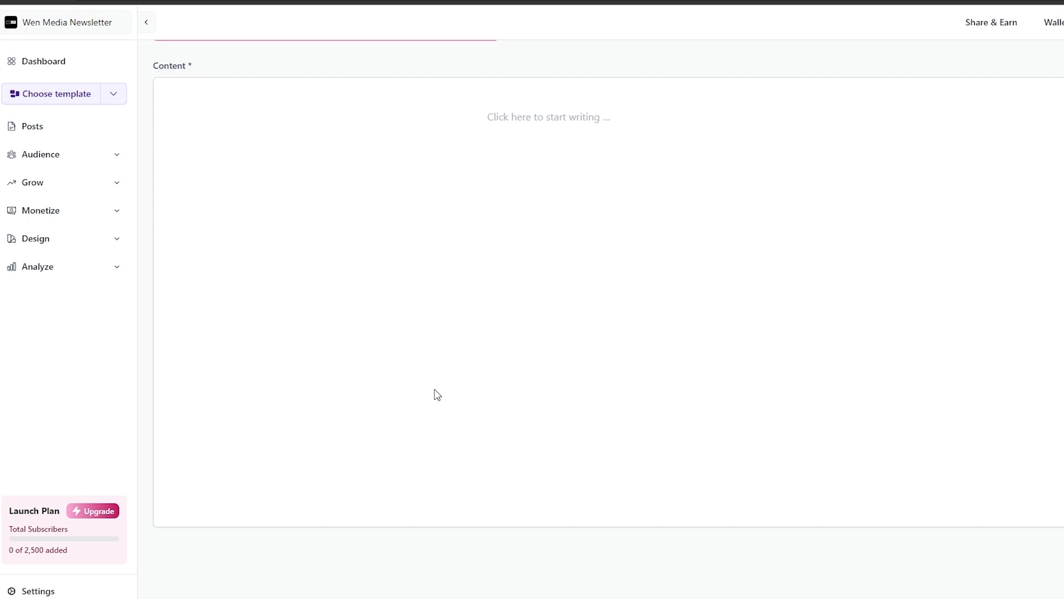
pyautogui.scroll(3, 776, 372)
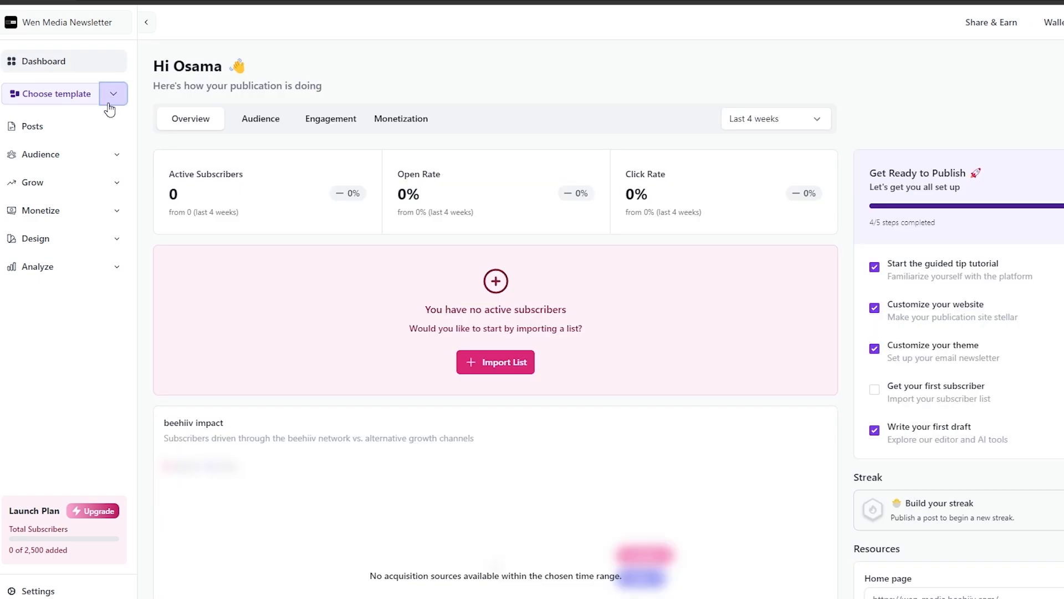
# - Start a new blank post and look over its title and subtitle fields
pyautogui.click(110, 95)
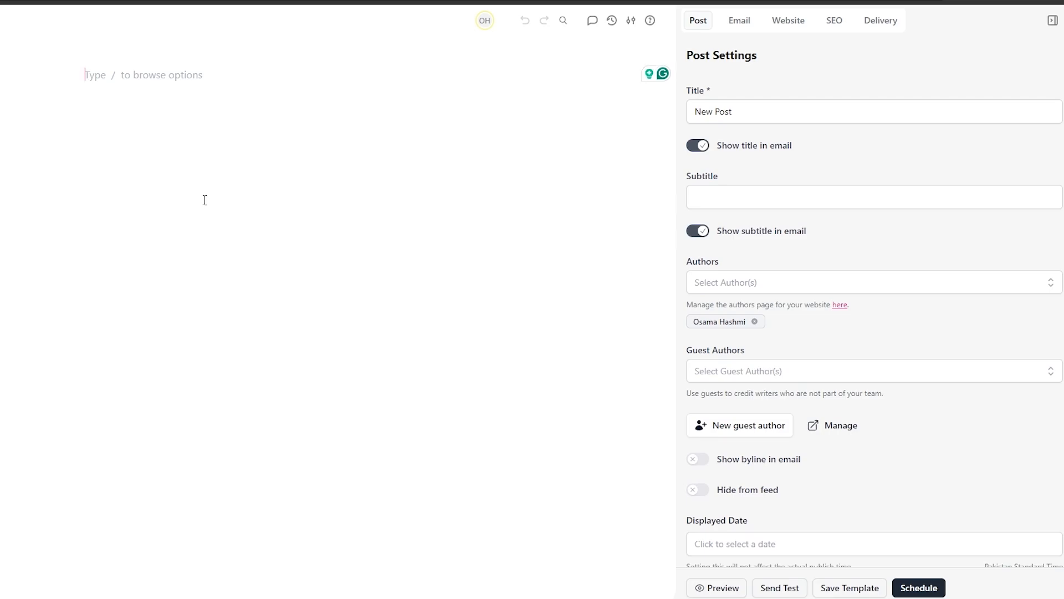
pyautogui.moveTo(737, 111); pyautogui.dragTo(694, 111)
pyautogui.click(732, 199)
# - Deselect the post's author, check the guest author field, and view the displayed date calendar without picking a date
pyautogui.click(767, 282)
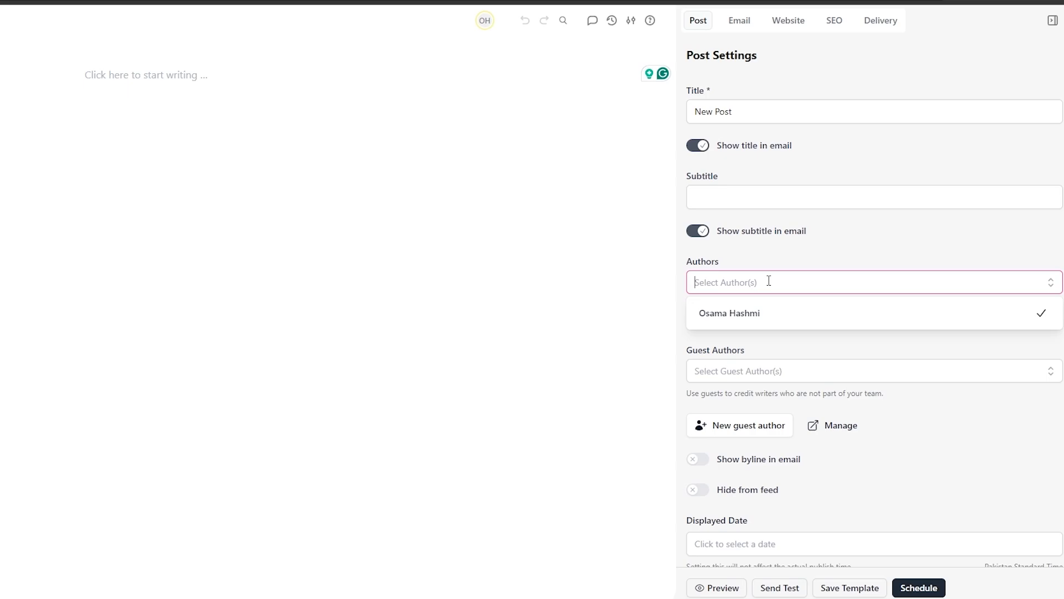
pyautogui.click(775, 330)
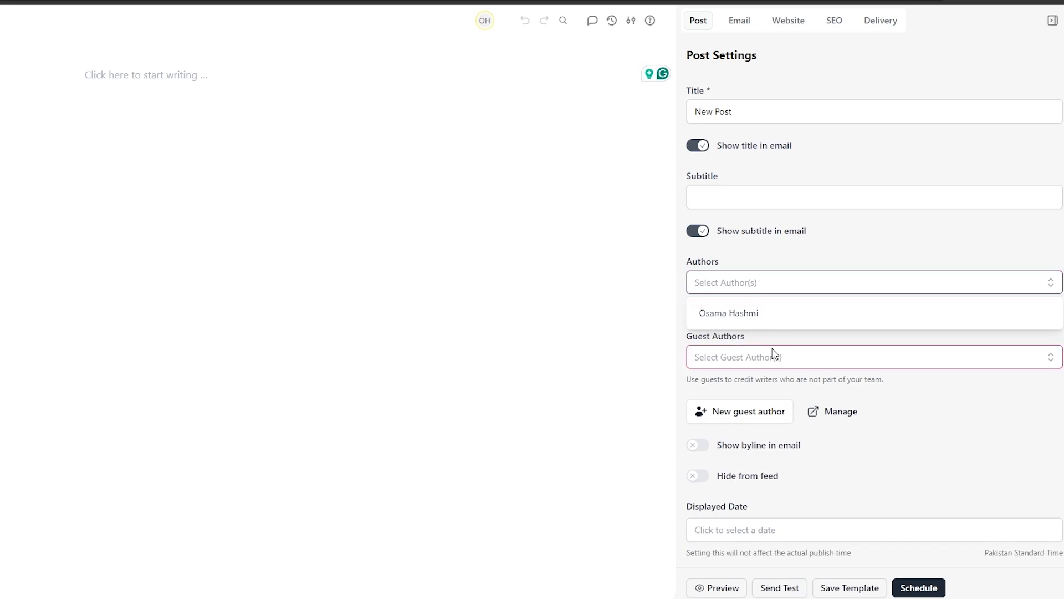
pyautogui.click(773, 354)
pyautogui.click(893, 437)
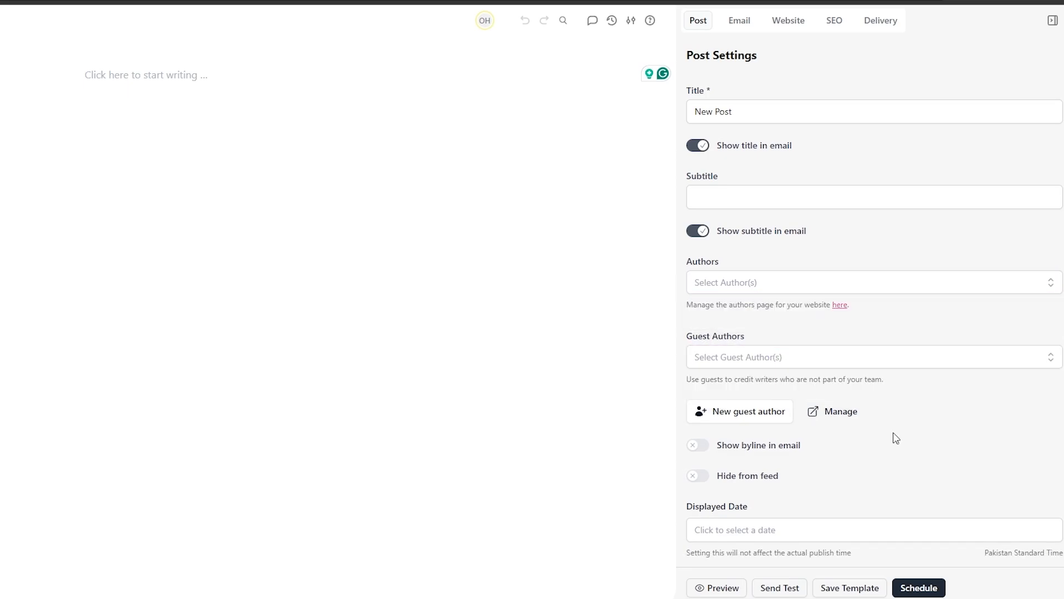
pyautogui.scroll(-1, 893, 437)
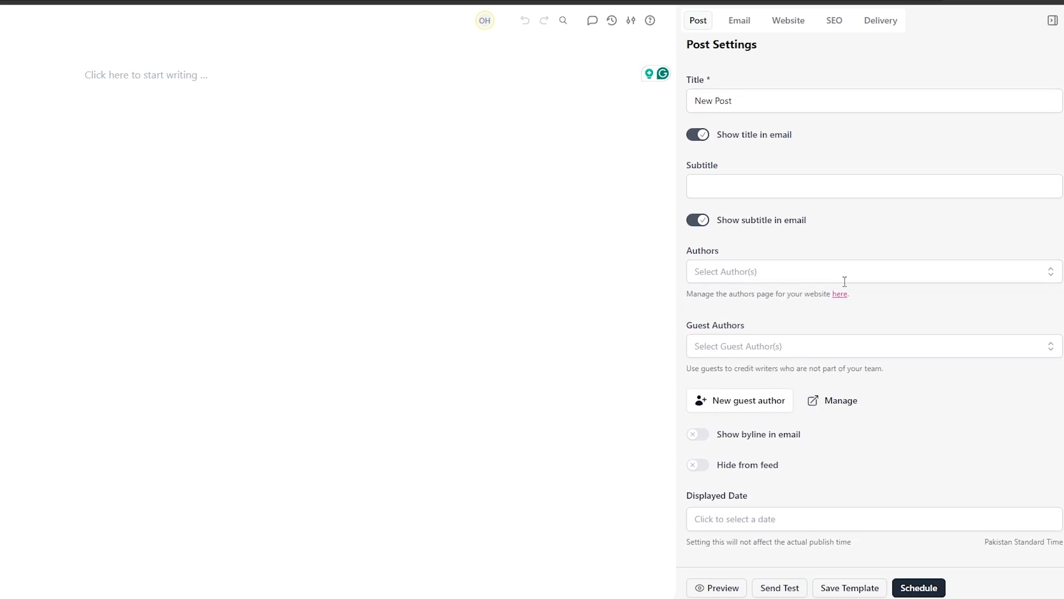
pyautogui.click(806, 530)
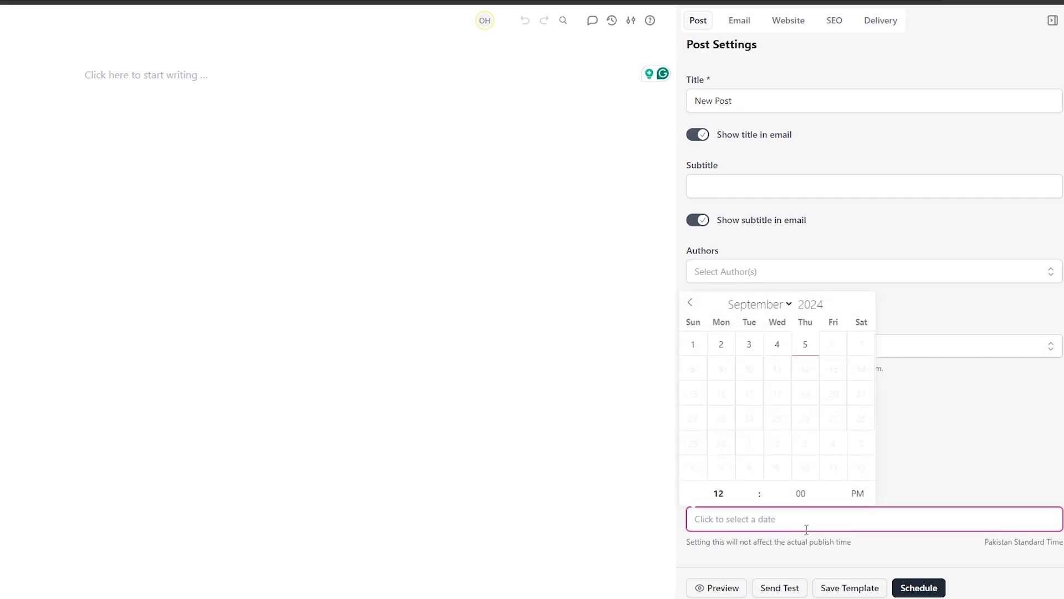
pyautogui.click(891, 466)
# - Browse the insertable content blocks and the paragraph options in the post body, and clear the stray slash from the first line
pyautogui.click(105, 81)
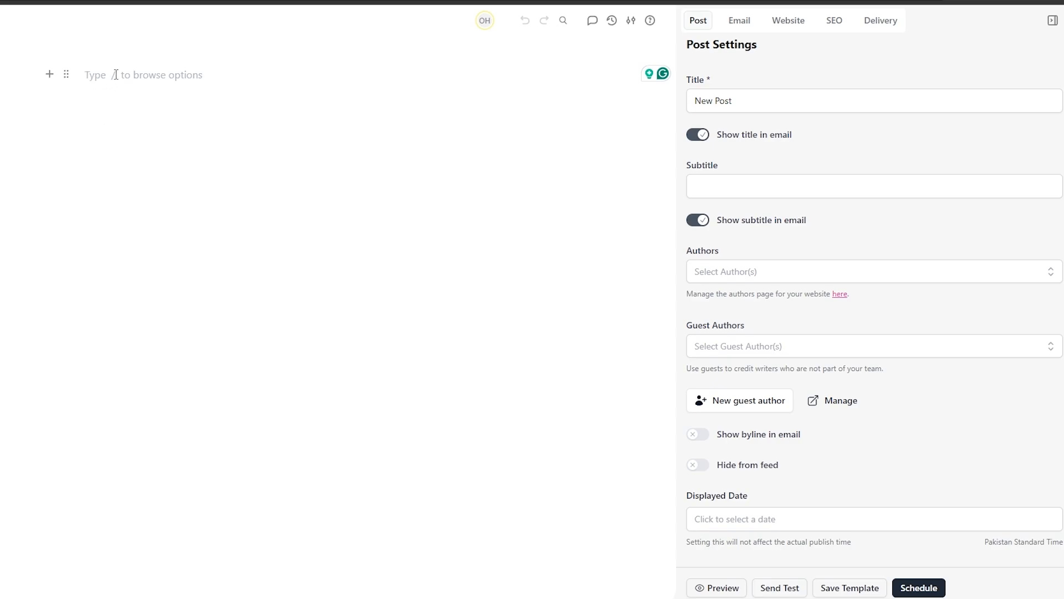
pyautogui.write('/')
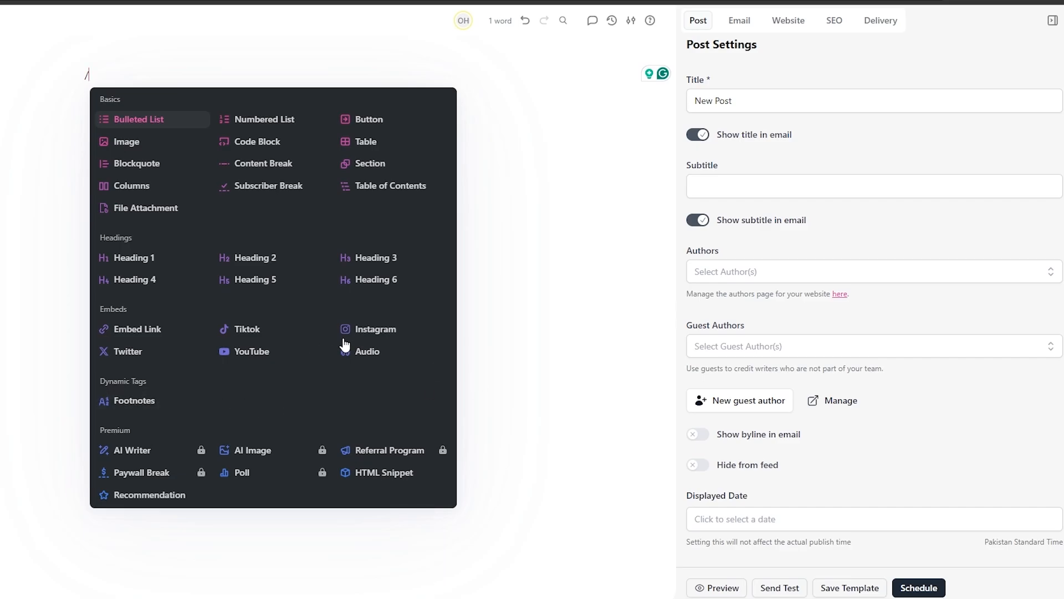
pyautogui.click(481, 268)
pyautogui.click(68, 77)
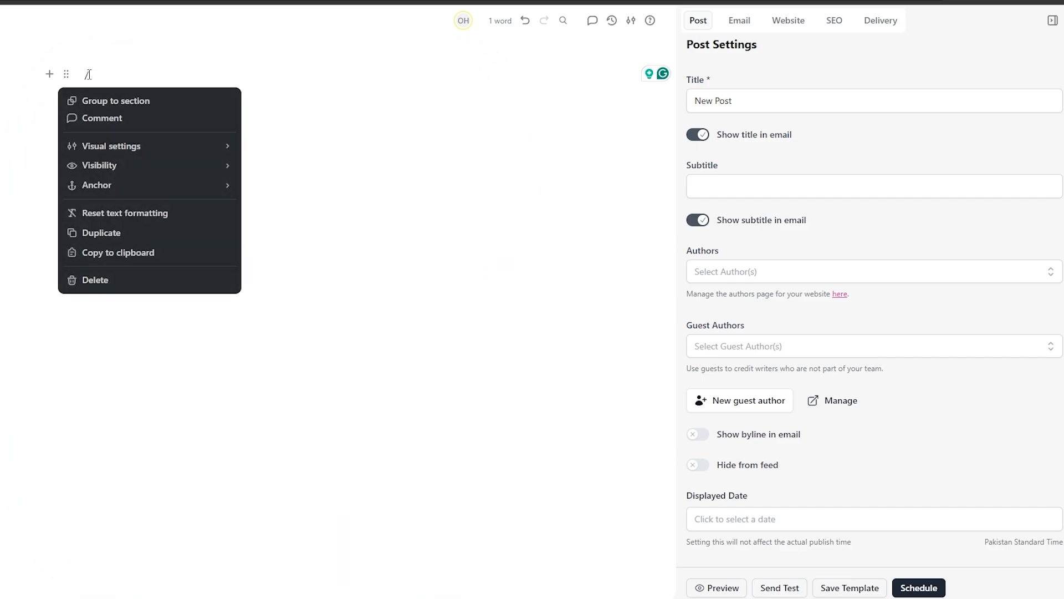
pyautogui.doubleClick(89, 74)
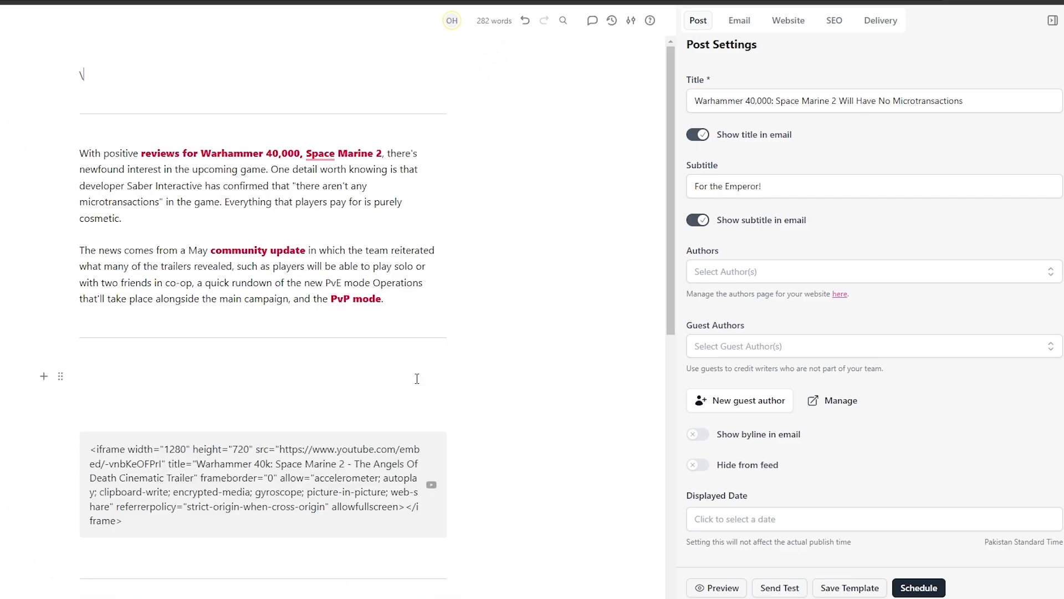
pyautogui.press('BackSpace')
# - Assign the listed team member as the author of the Warhammer 40,000 post
pyautogui.scroll(1, 720, 155)
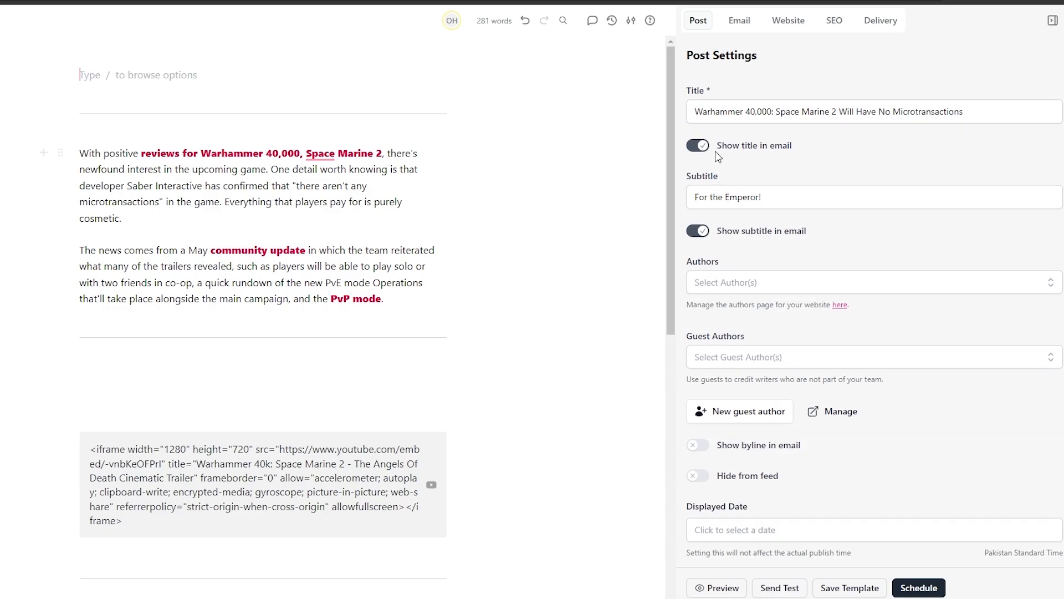
pyautogui.scroll(-1, 722, 218)
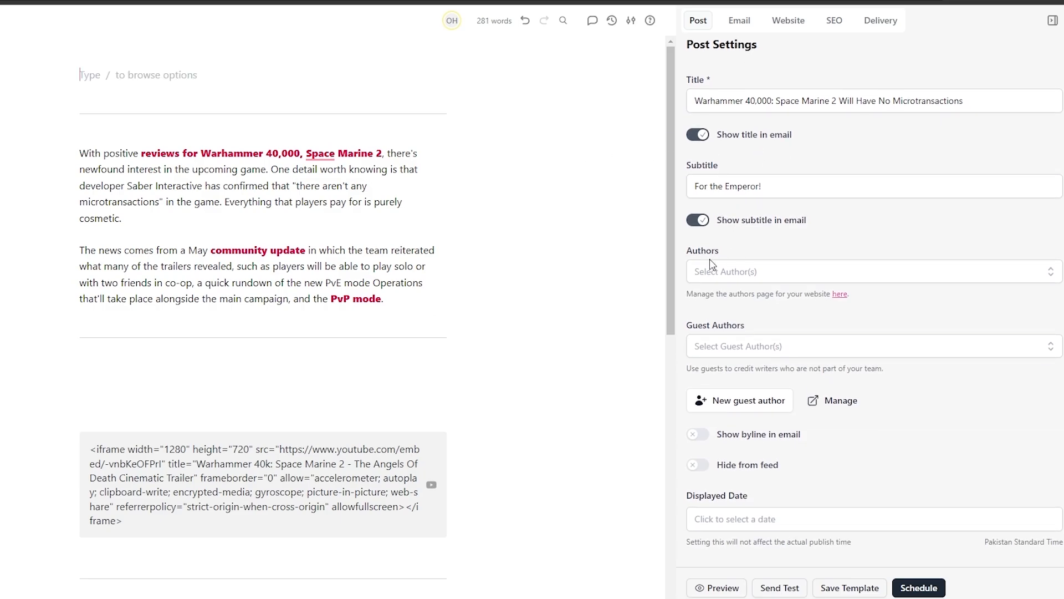
pyautogui.click(732, 272)
pyautogui.click(731, 302)
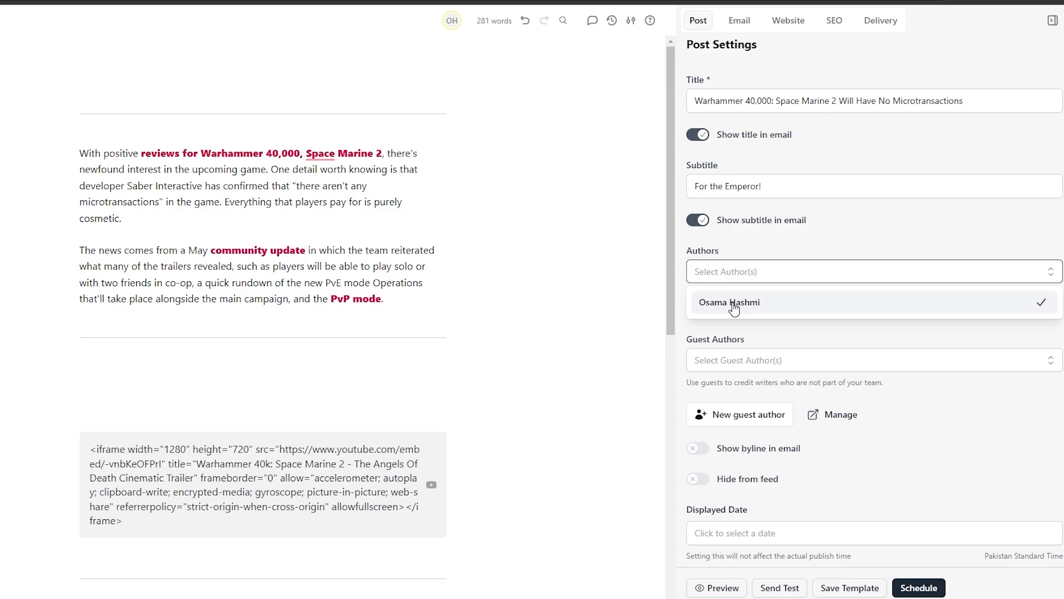
pyautogui.scroll(-1, 918, 438)
pyautogui.click(915, 431)
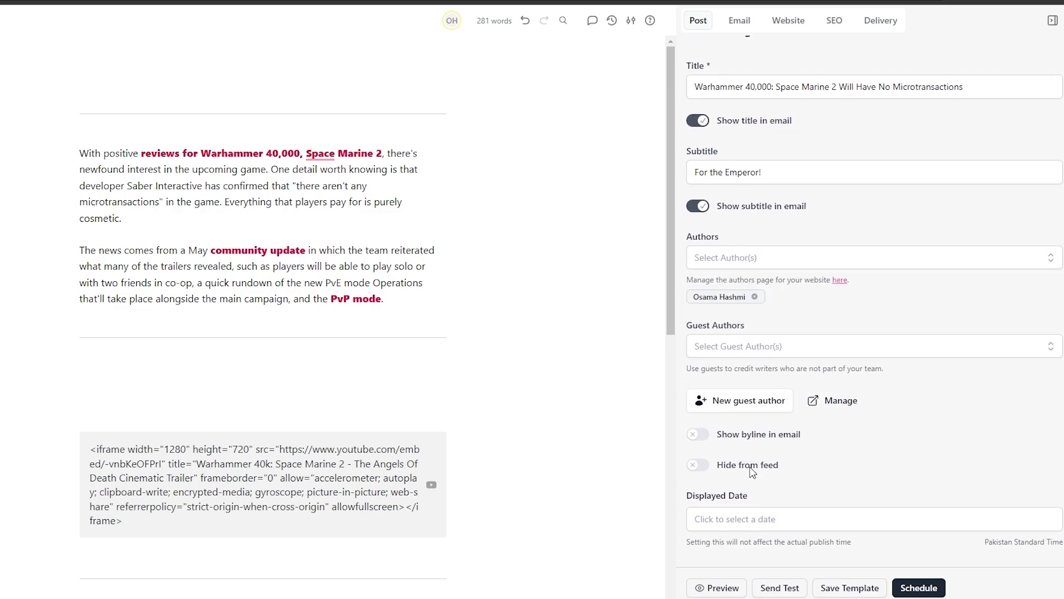
# - Set the post's displayed date to September 5, 2024 at 12:00 PM
pyautogui.click(747, 521)
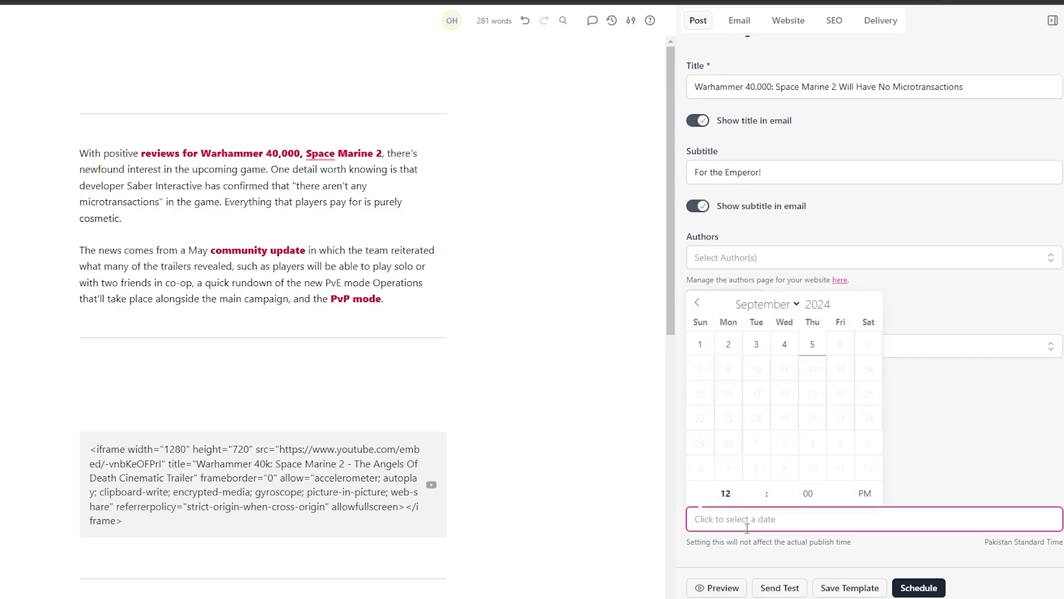
pyautogui.click(813, 343)
pyautogui.click(914, 366)
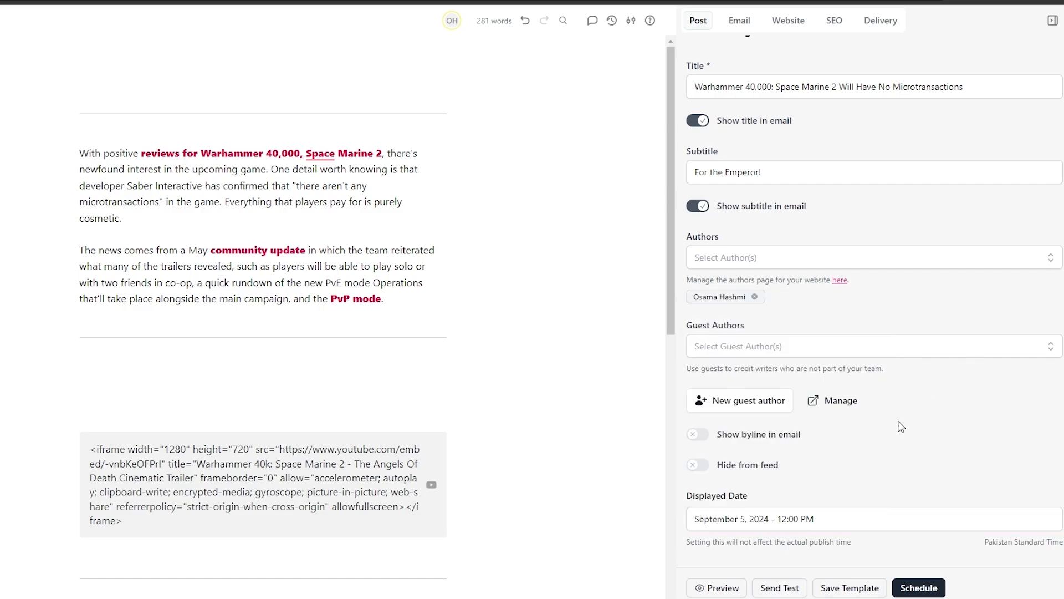
# - Preview the post as a desktop email, look through the whole article, and close the preview
pyautogui.click(722, 590)
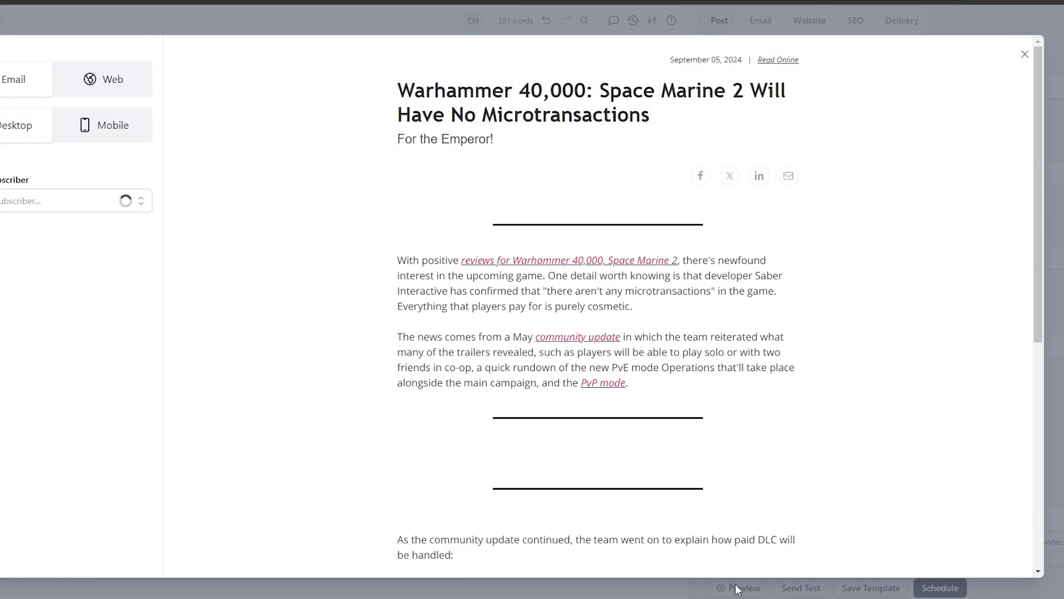
pyautogui.scroll(-5, 610, 327)
pyautogui.scroll(5, 551, 147)
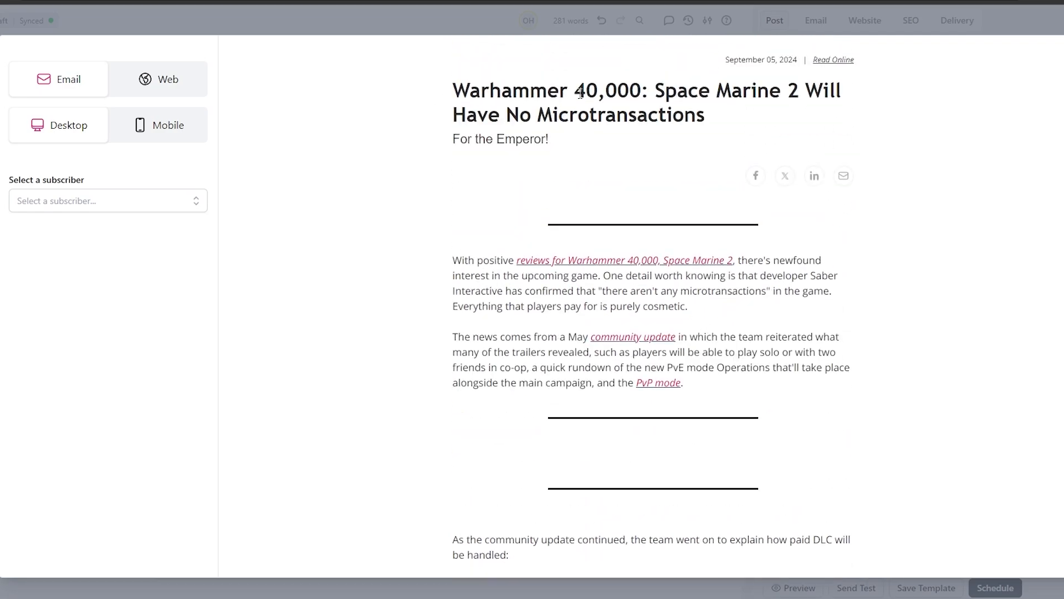
pyautogui.scroll(-4, 630, 123)
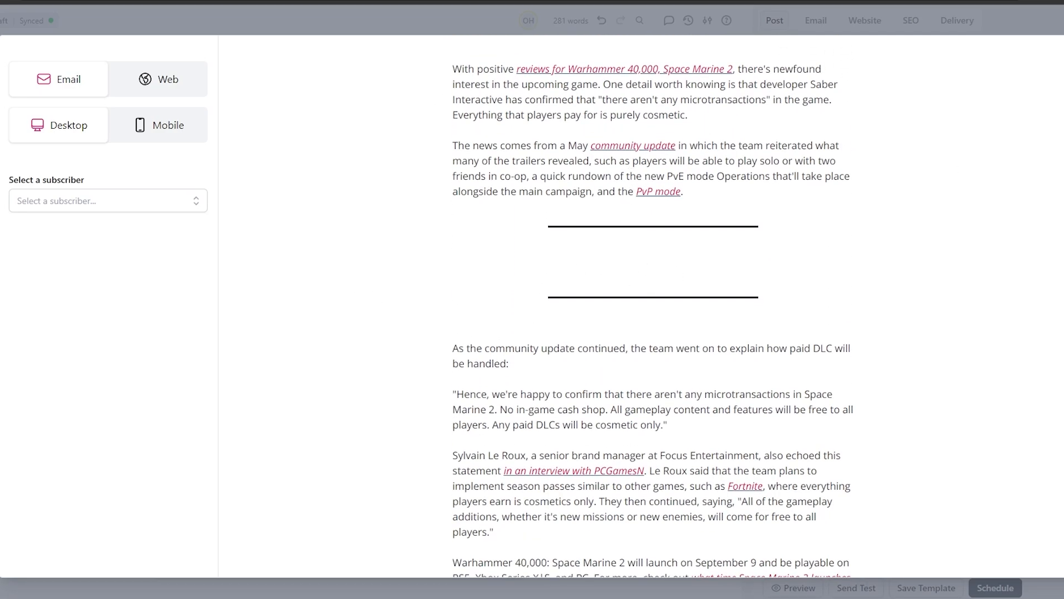
pyautogui.press('Escape')
# - Delete the YouTube block that contains the iframe embed code from the post body
pyautogui.scroll(-5, 349, 314)
pyautogui.click(353, 204)
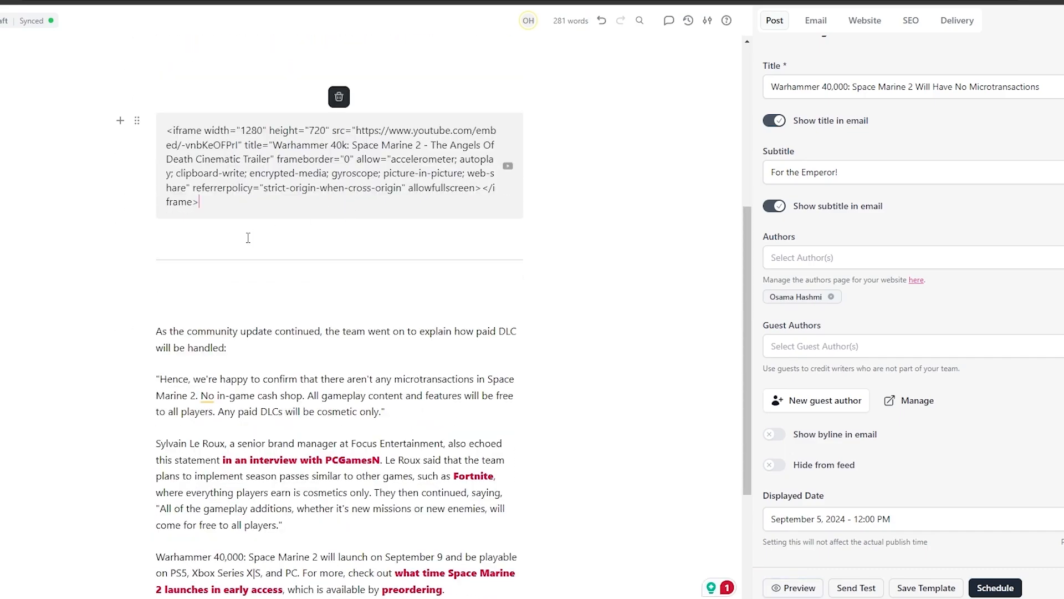
pyautogui.click(249, 233)
pyautogui.click(138, 122)
pyautogui.click(416, 234)
pyautogui.click(396, 243)
pyautogui.click(240, 185)
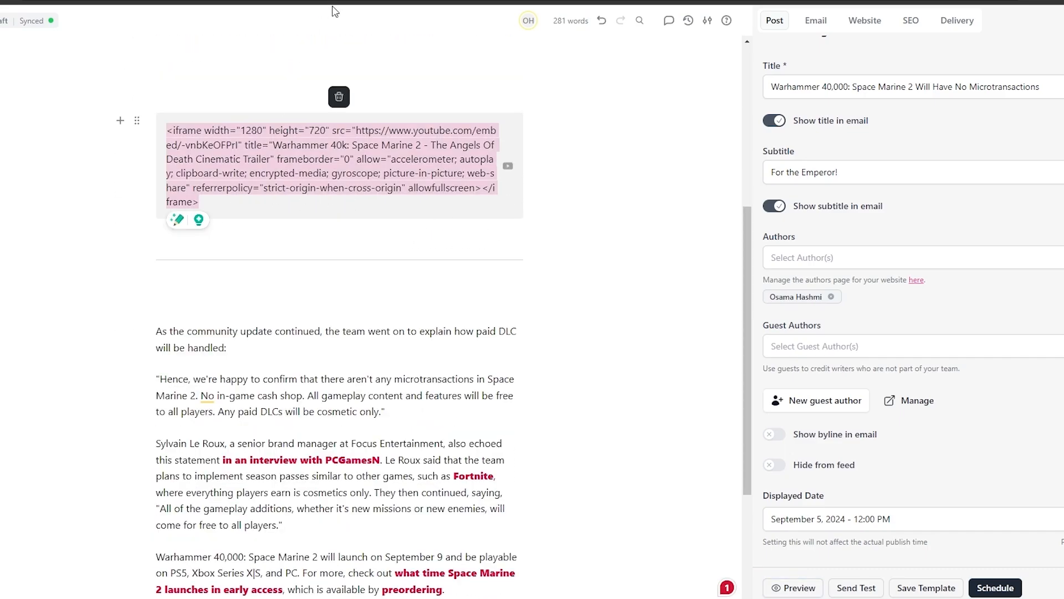
pyautogui.click(338, 96)
# - Remove the leftover content break and blank lines between the PvP mode paragraph and the paragraph about paid DLC
pyautogui.scroll(3, 299, 115)
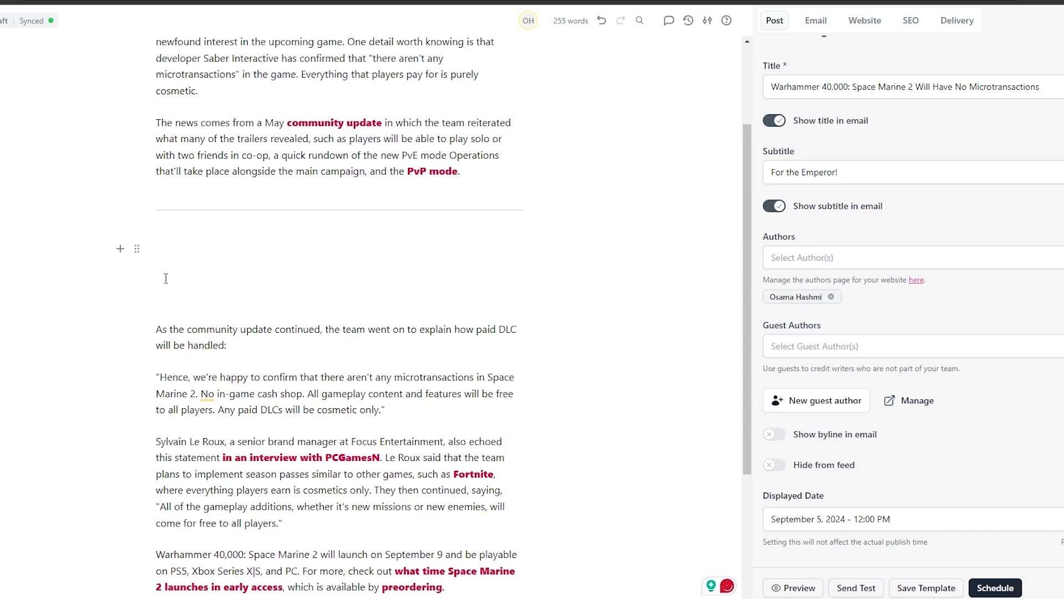
pyautogui.press('BackSpace')
pyautogui.click(164, 252)
pyautogui.press('BackSpace')
pyautogui.press('BackSpace')
pyautogui.write('/')
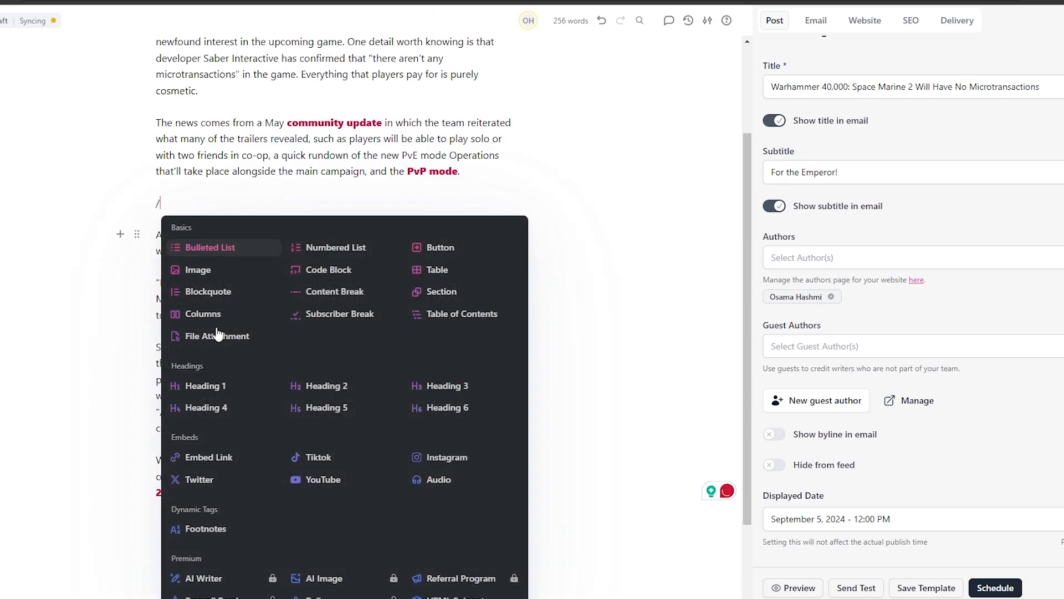
pyautogui.click(308, 480)
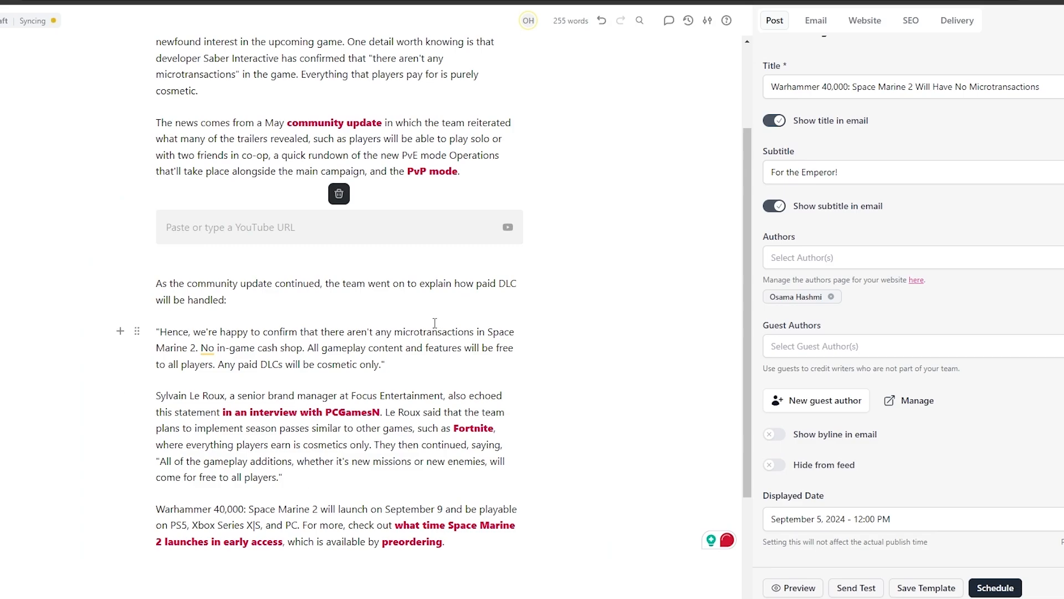
pyautogui.write('https://www.youtube.com/watch?v=-vnbKeOFPrI')
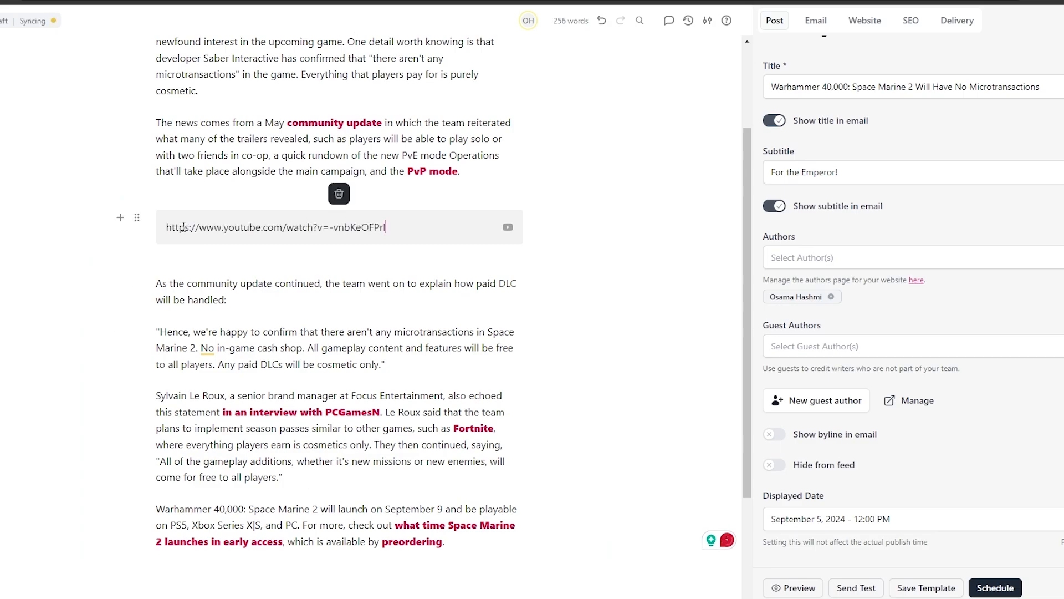
pyautogui.press('Return')
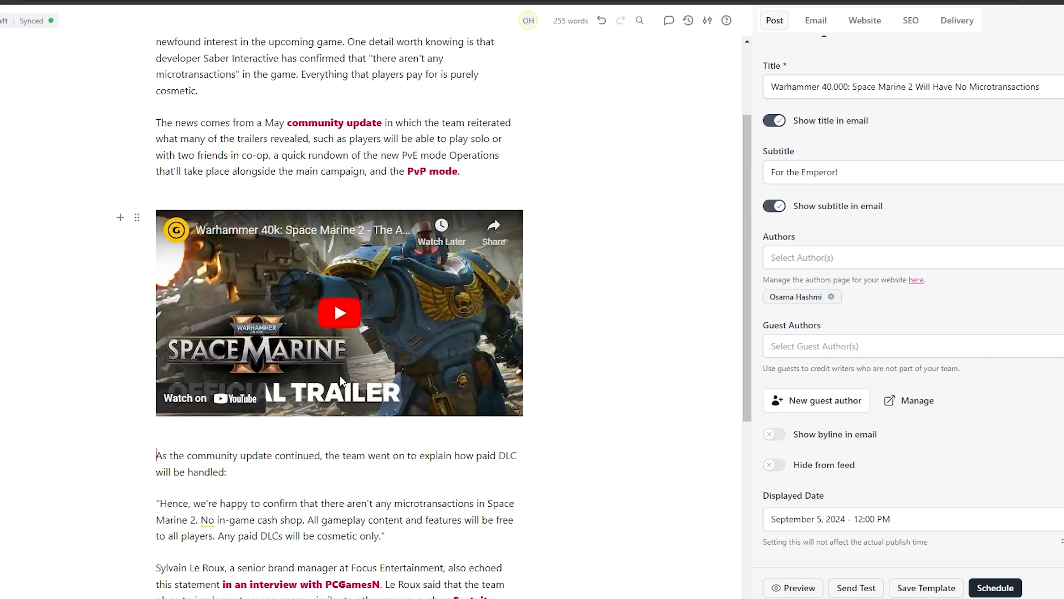
# - Insert a content break between the PvP mode paragraph and the embedded YouTube video
pyautogui.scroll(-5, 370, 293)
pyautogui.scroll(5, 482, 139)
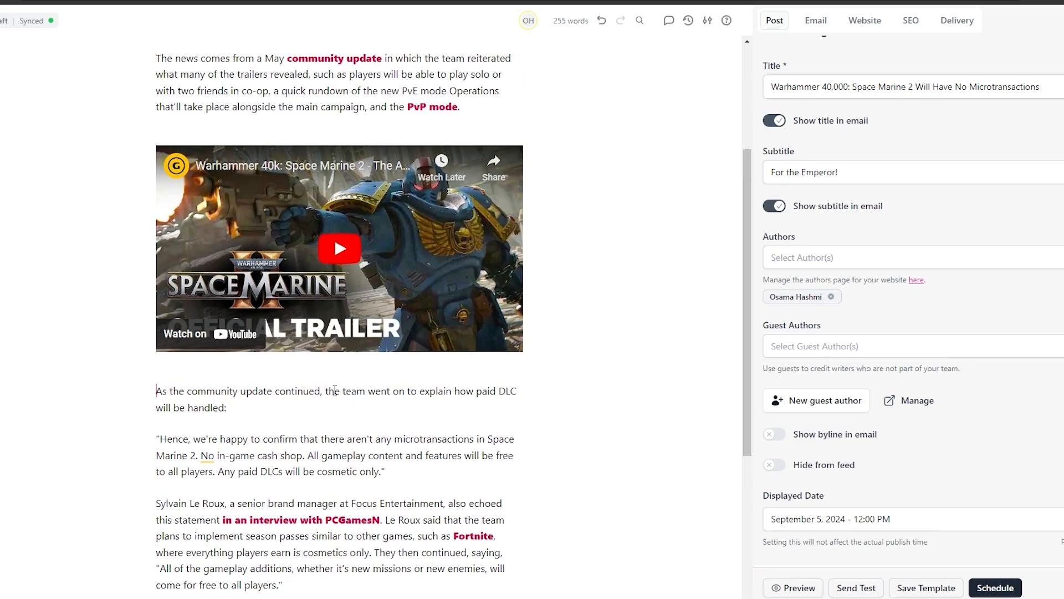
pyautogui.scroll(-3, 482, 138)
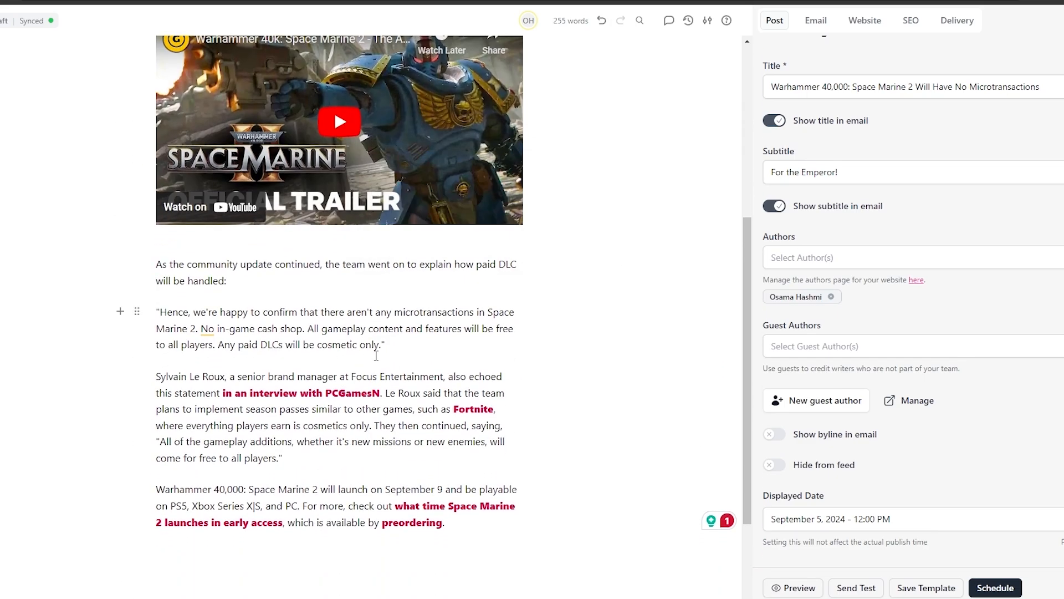
pyautogui.scroll(4, 540, 229)
pyautogui.click(540, 229)
pyautogui.press('Return')
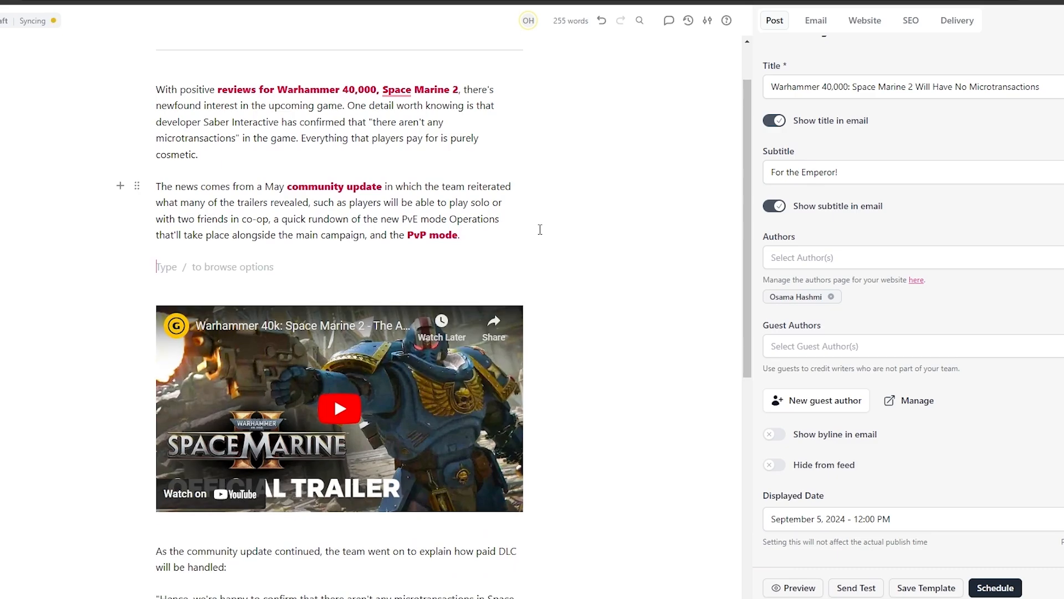
pyautogui.write('/')
pyautogui.press('Down')
pyautogui.press('Right')
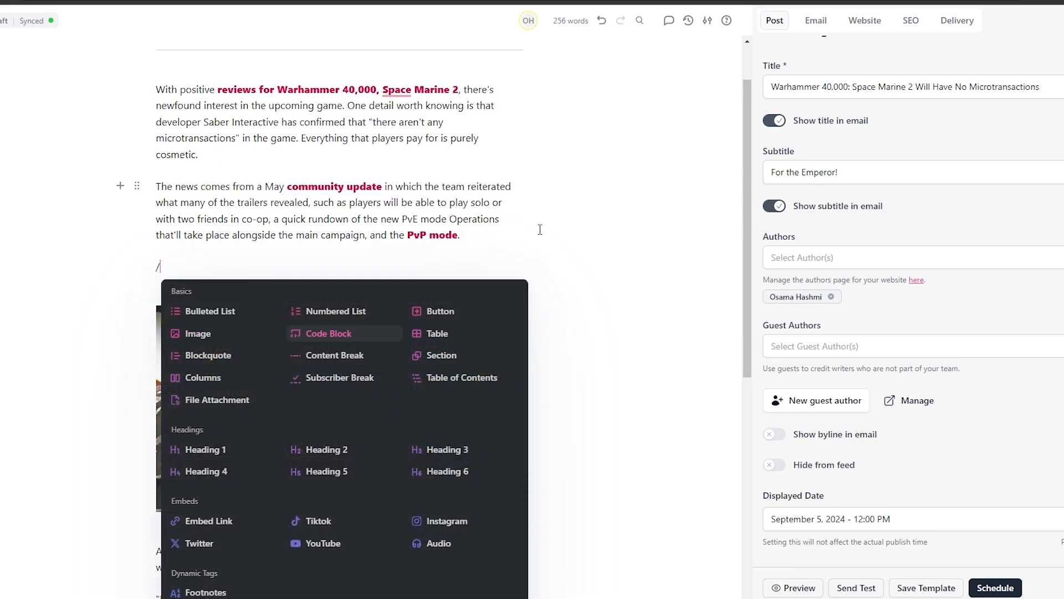
pyautogui.press('Down')
pyautogui.press('BackSpace')
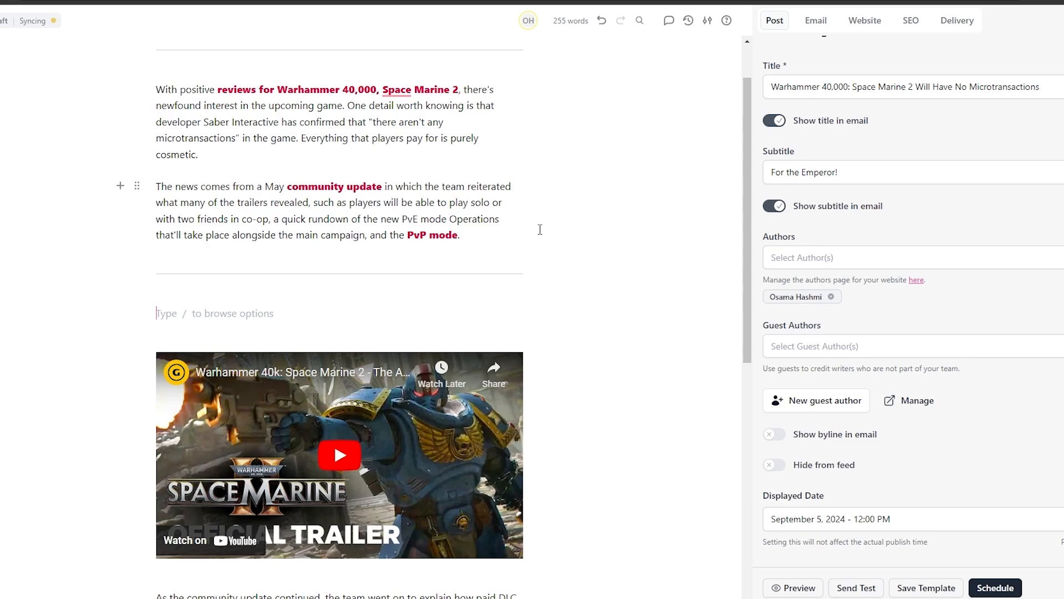
# - Try to insert a content break between the embedded YouTube video and the paragraph about paid DLC
pyautogui.scroll(-3, 540, 230)
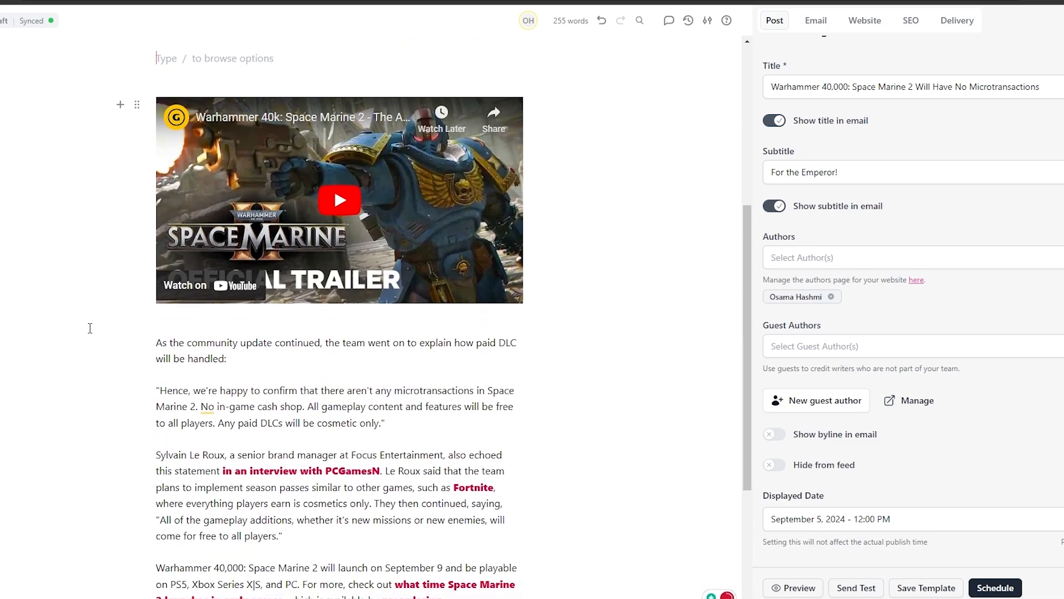
pyautogui.click(90, 328)
pyautogui.press('Up')
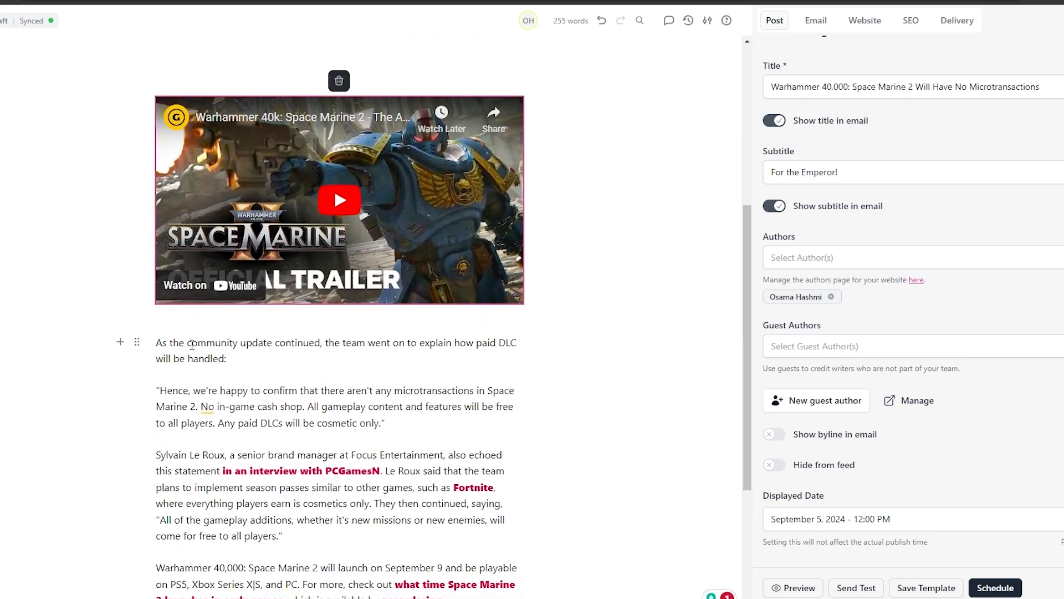
pyautogui.press('Down')
pyautogui.press('Return')
pyautogui.press('Up')
pyautogui.write('/')
pyautogui.press('Down')
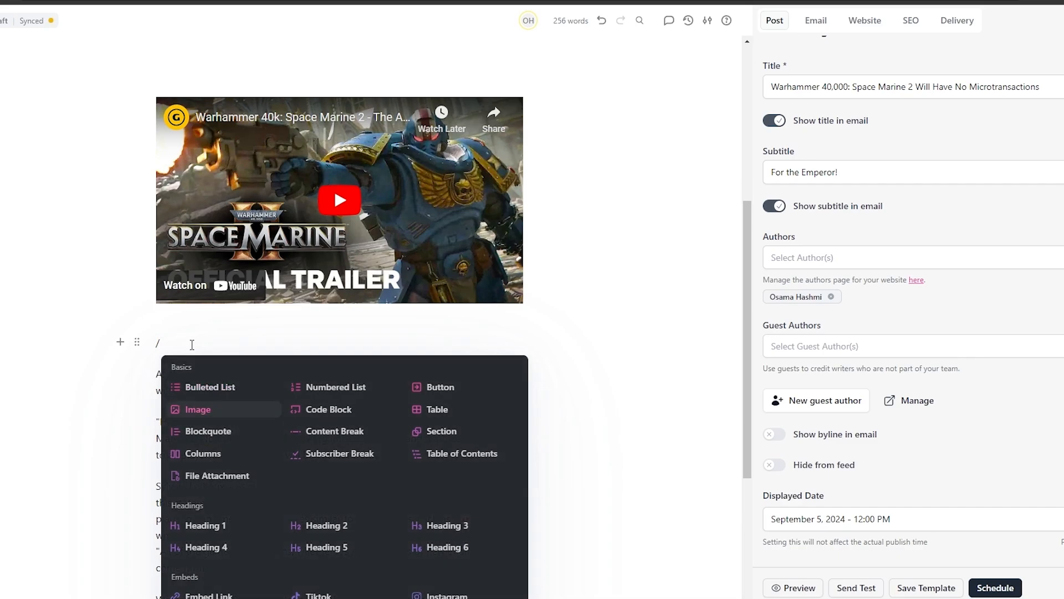
pyautogui.press('Down')
pyautogui.press('Right')
pyautogui.press('Return')
pyautogui.click(173, 389)
pyautogui.write('/')
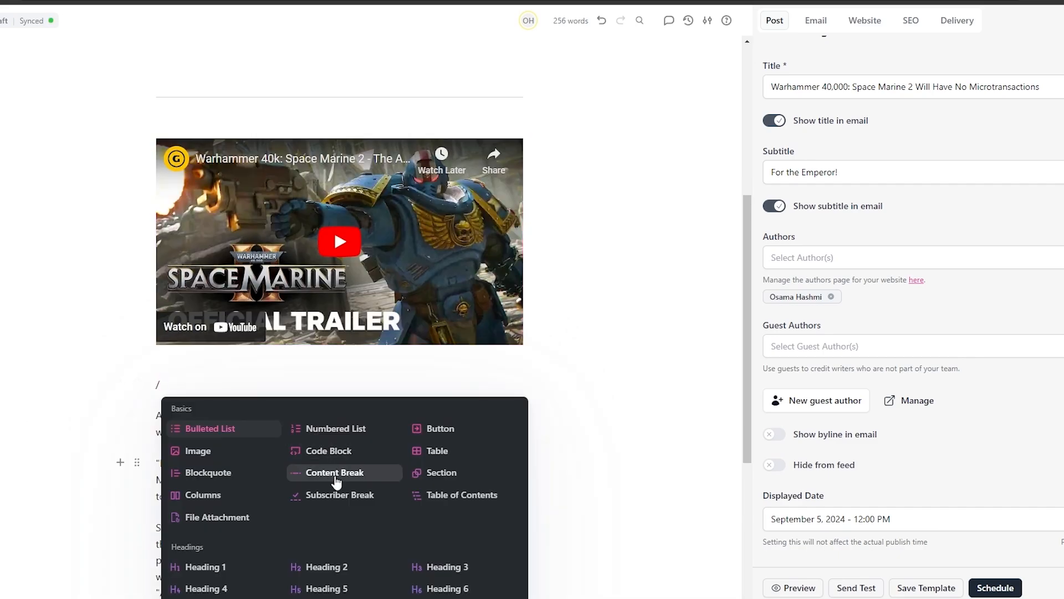
pyautogui.hotkey('ctrl', 'z')
pyautogui.press('Up')
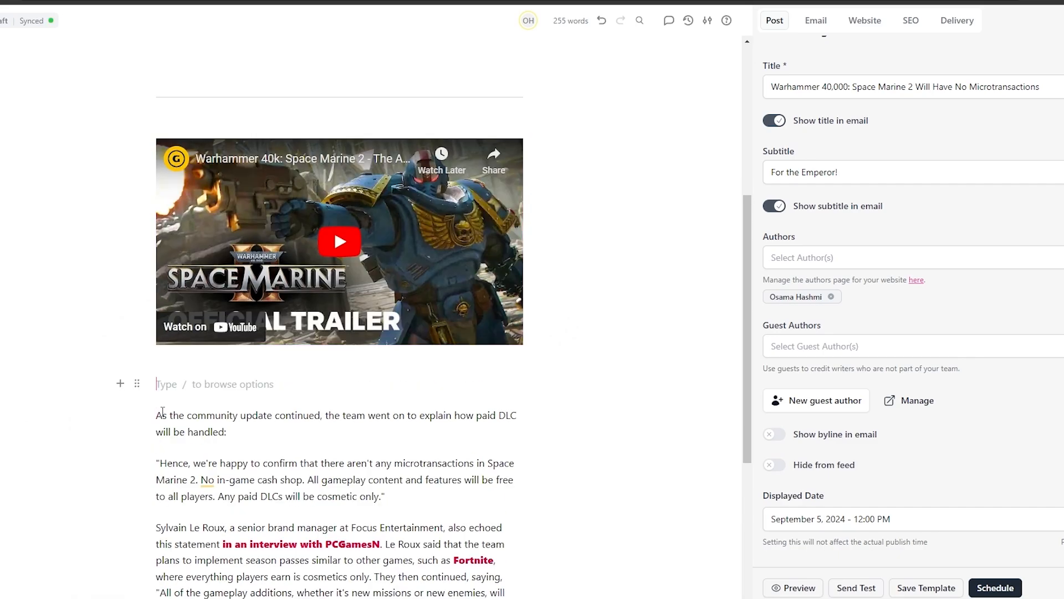
pyautogui.write('/')
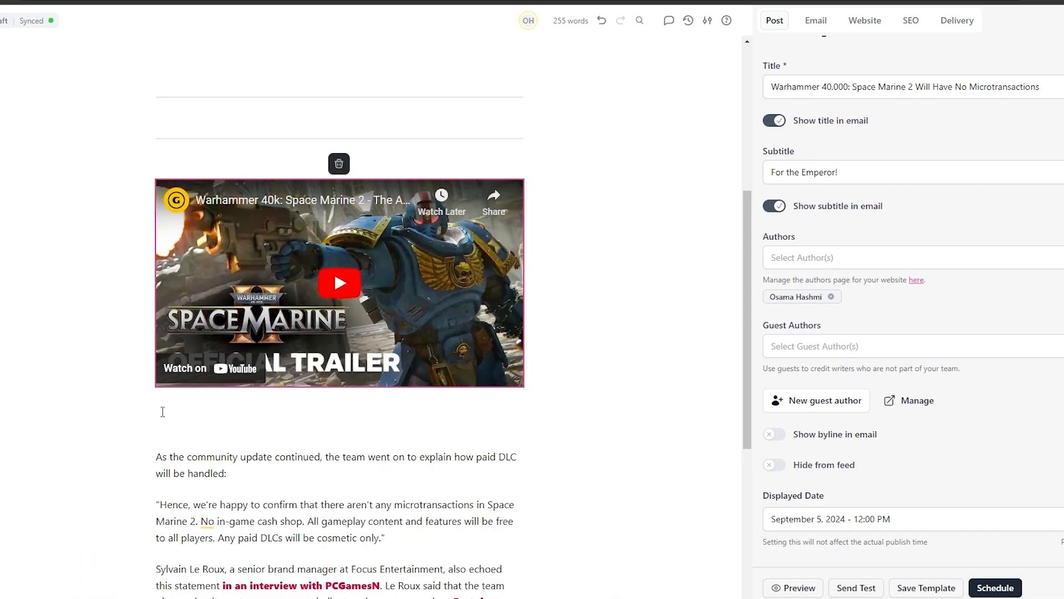
# - Delete the extra content breaks and blank line between the PvP mode paragraph and the paid DLC paragraph
pyautogui.scroll(3, 162, 412)
pyautogui.click(339, 351)
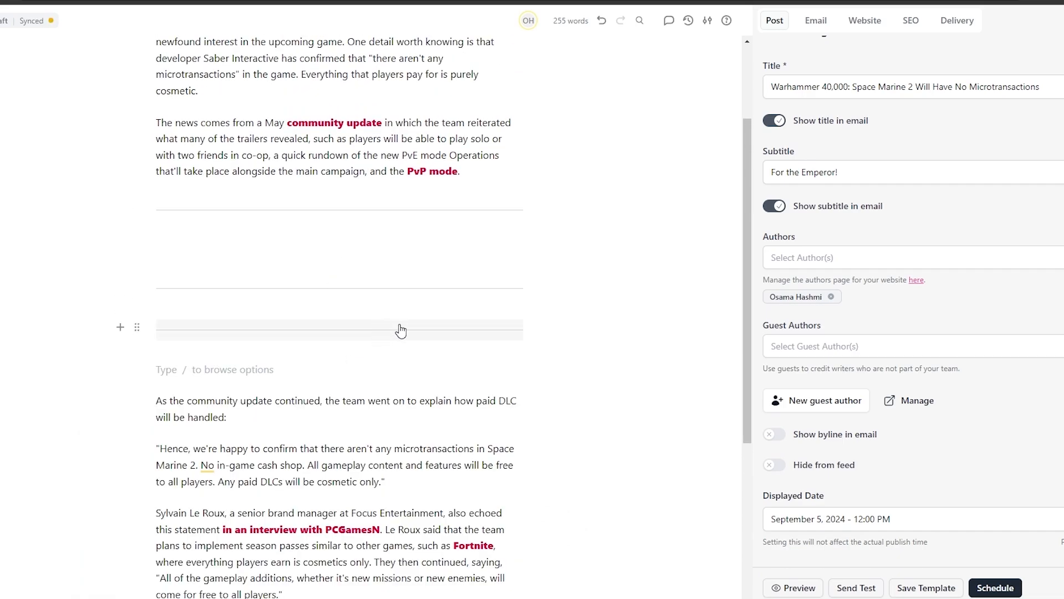
pyautogui.press('BackSpace')
pyautogui.press('BackSpace')
pyautogui.press('BackSpace')
pyautogui.press('BackSpace')
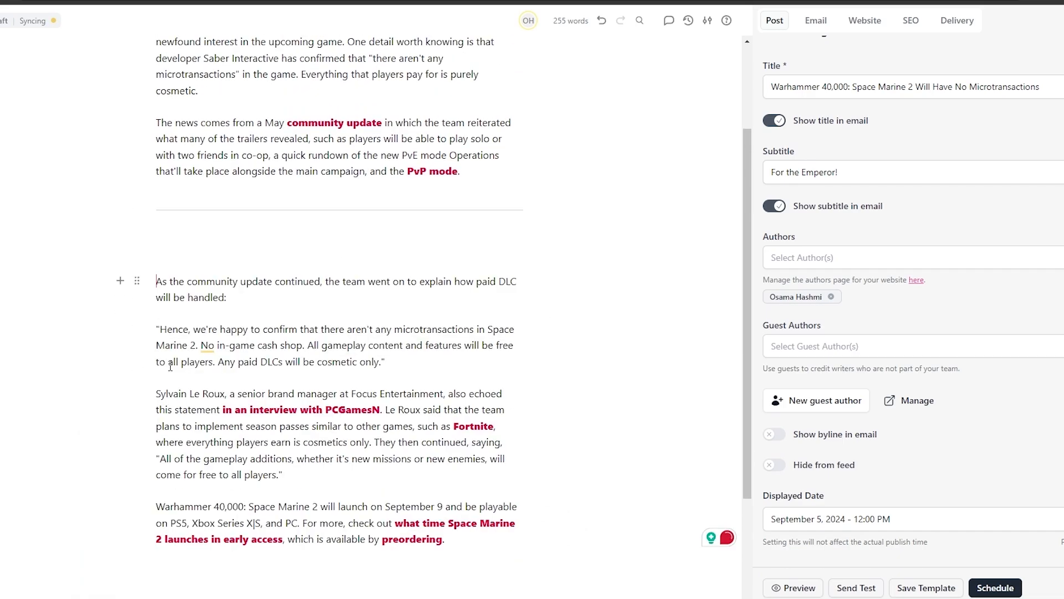
# - Undo the deletions to restore the embedded video, and remove the surplus content break above it
pyautogui.hotkey('ctrl', 'z')
pyautogui.hotkey('ctrl', 'z')
pyautogui.hotkey('ctrl', 'z')
pyautogui.hotkey('ctrl', 'z')
pyautogui.hotkey('ctrl', 'z')
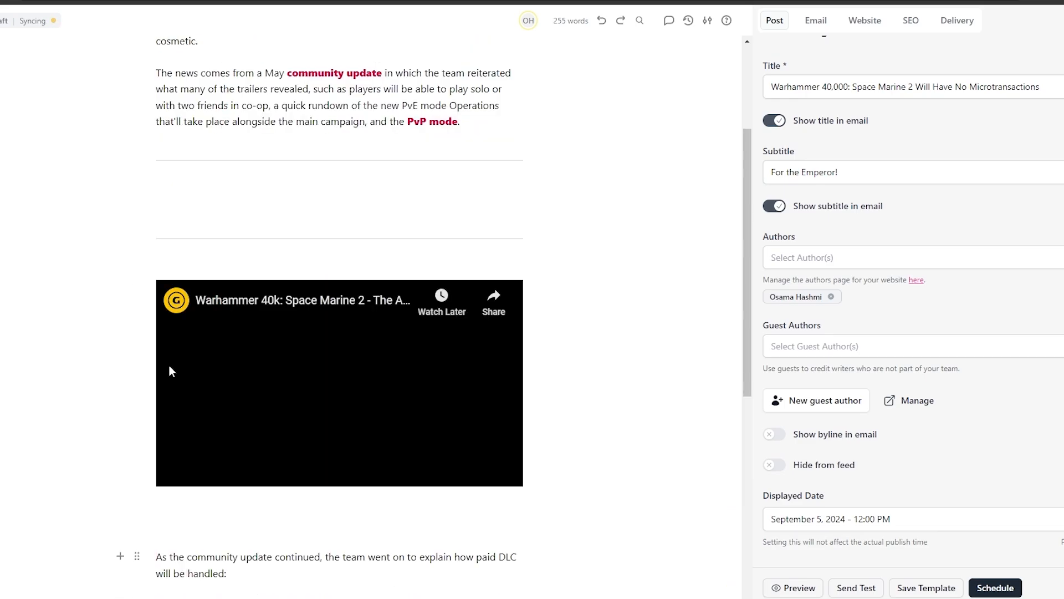
pyautogui.moveTo(211, 340); pyautogui.dragTo(162, 272)
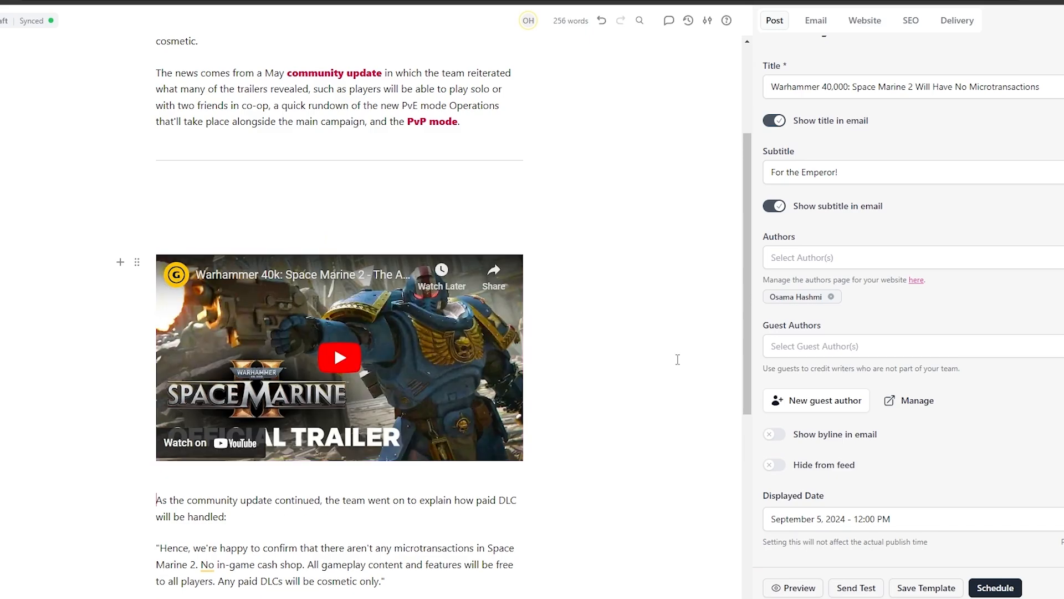
# - Review the post body and its desktop email preview from the title through to the footer, and close the preview
pyautogui.scroll(-6, 547, 336)
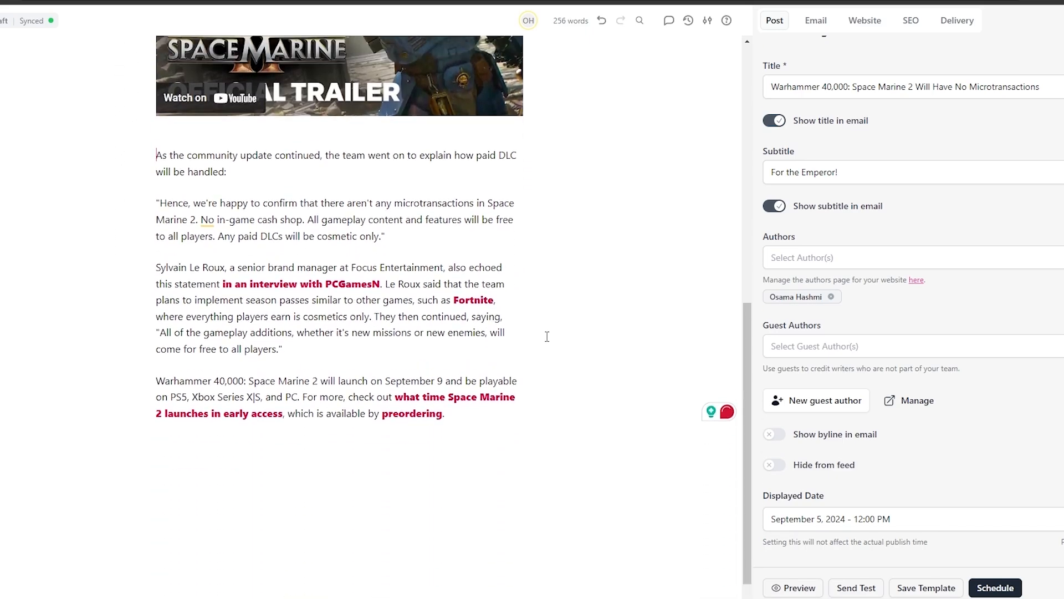
pyautogui.scroll(10, 547, 336)
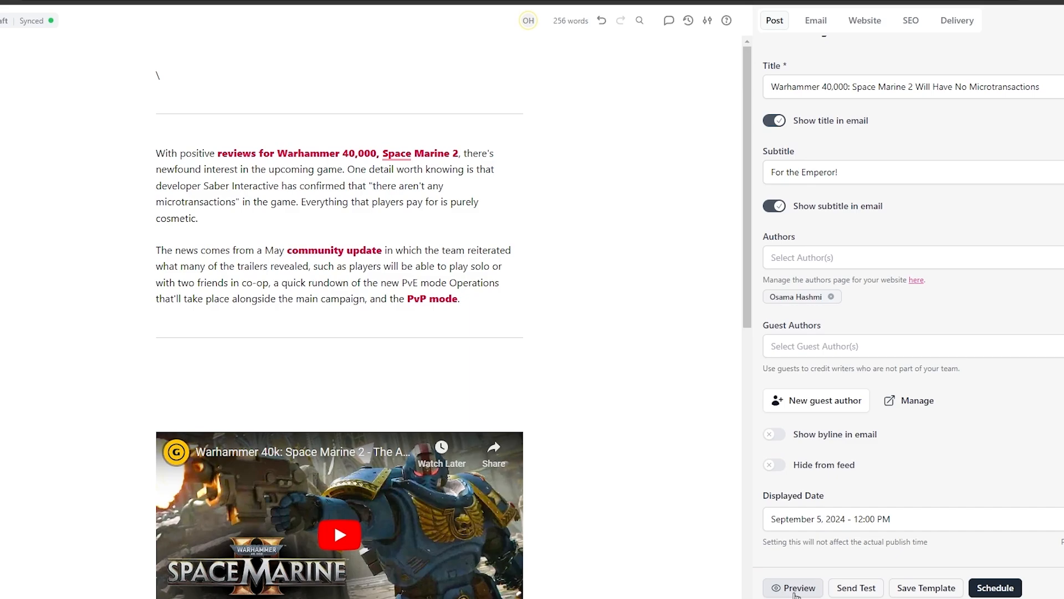
pyautogui.click(794, 589)
pyautogui.scroll(-3, 446, 388)
pyautogui.scroll(-5, 892, 244)
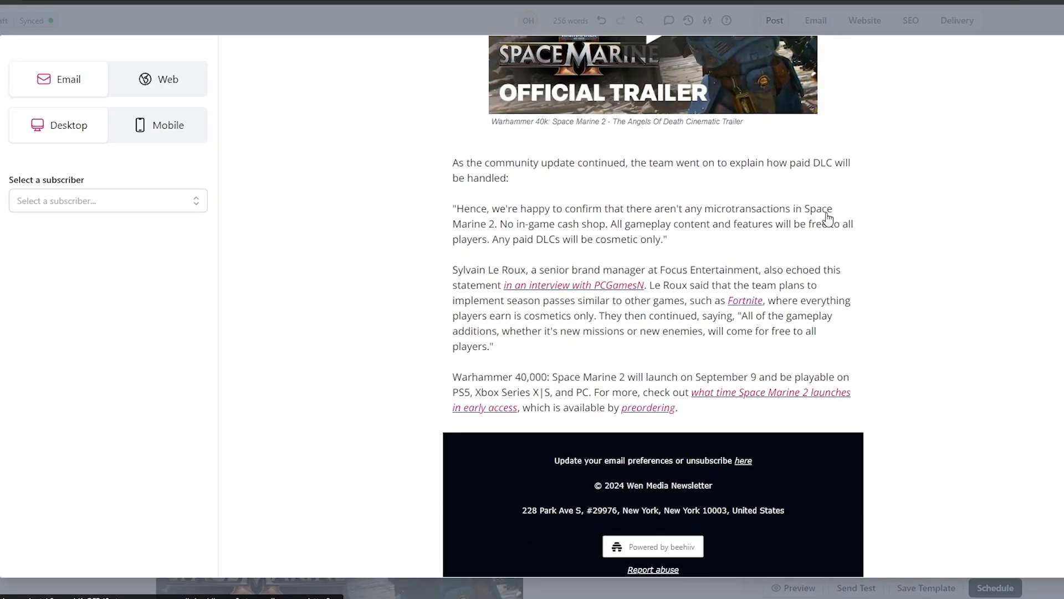
pyautogui.scroll(10, 887, 267)
pyautogui.scroll(1, 890, 269)
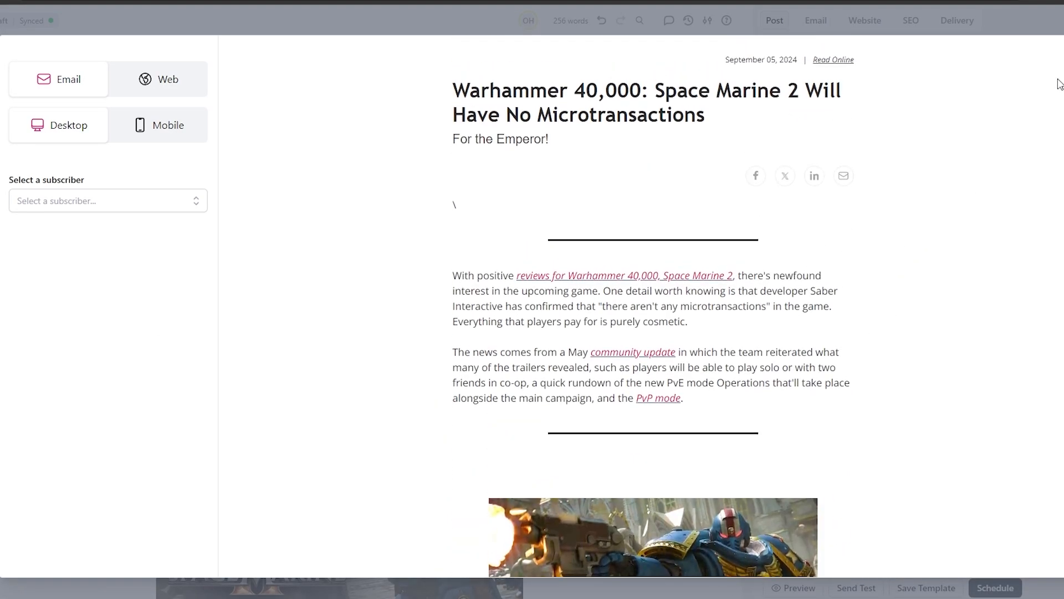
pyautogui.click(1057, 62)
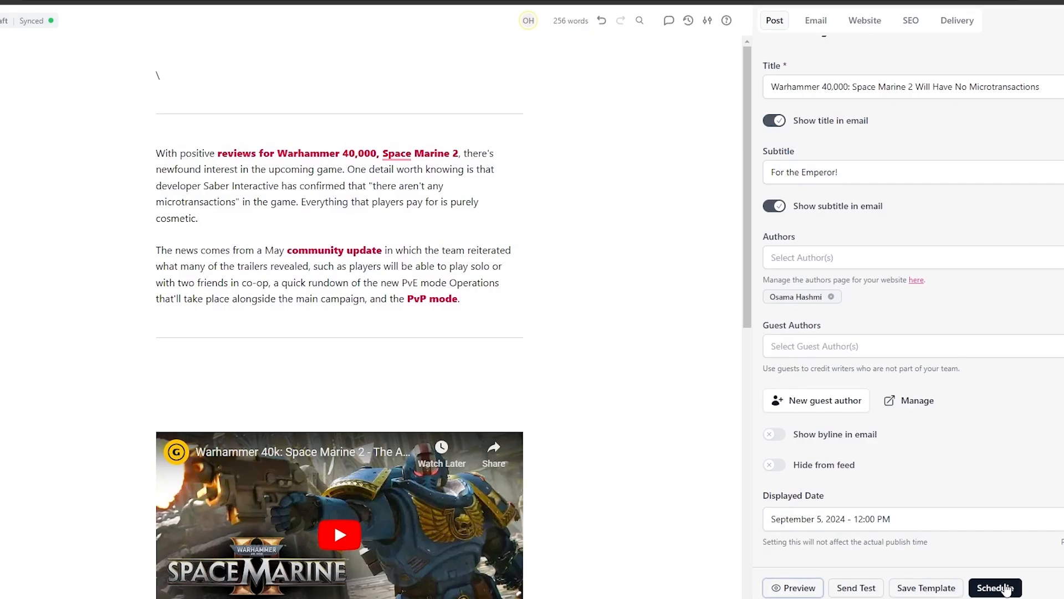
# - Try to publish the post immediately using the Publish Now option, and leave the review dialog
pyautogui.click(993, 587)
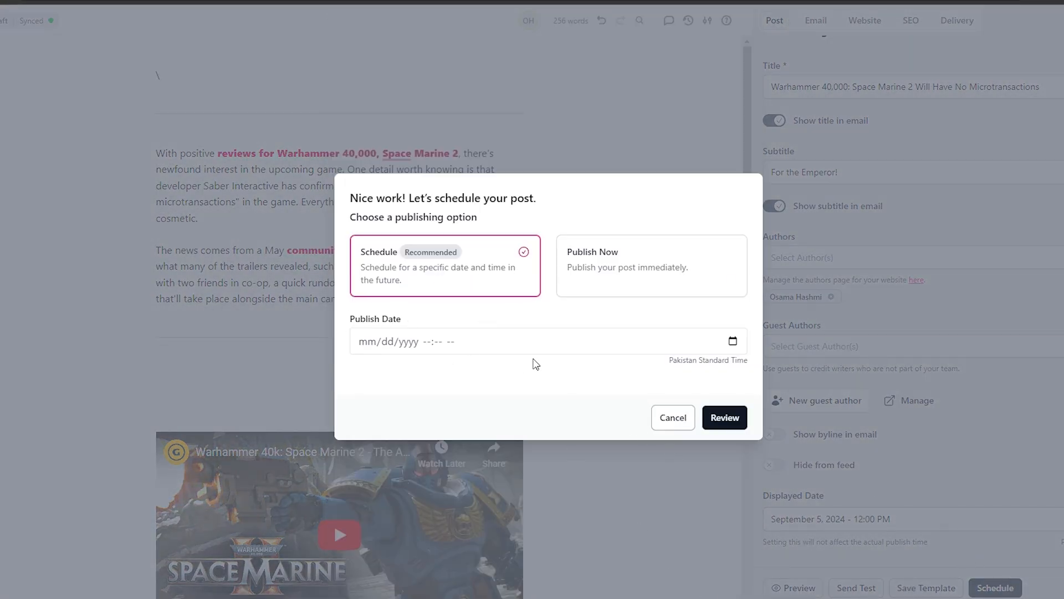
pyautogui.click(557, 266)
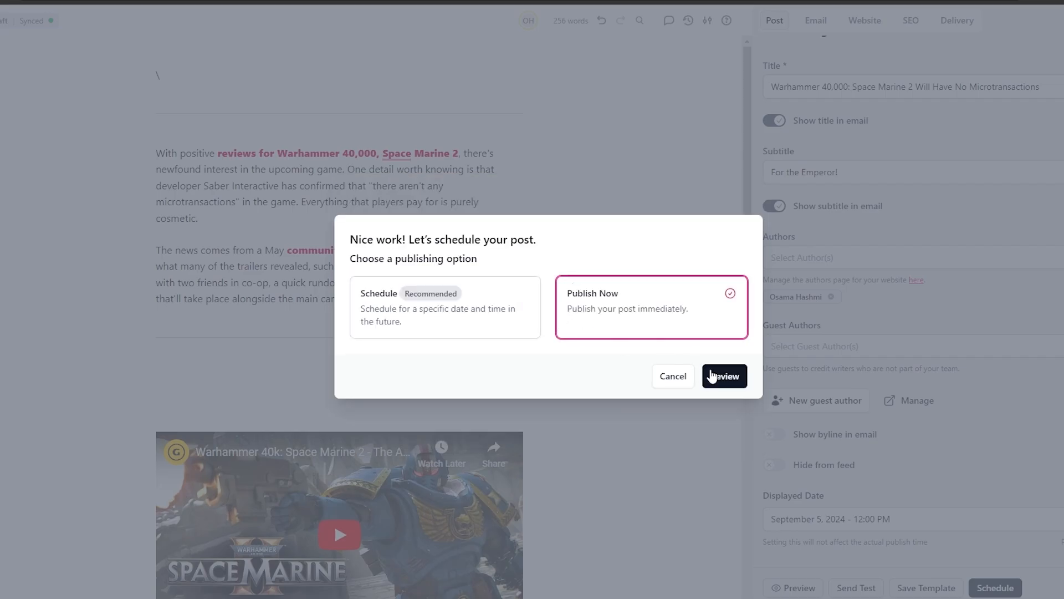
pyautogui.click(716, 381)
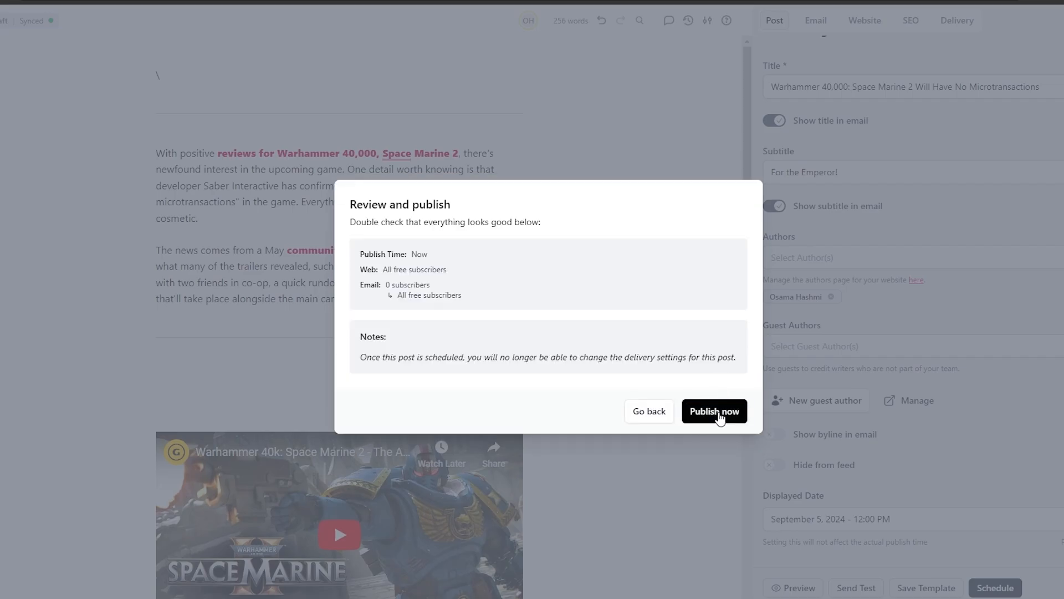
pyautogui.click(720, 411)
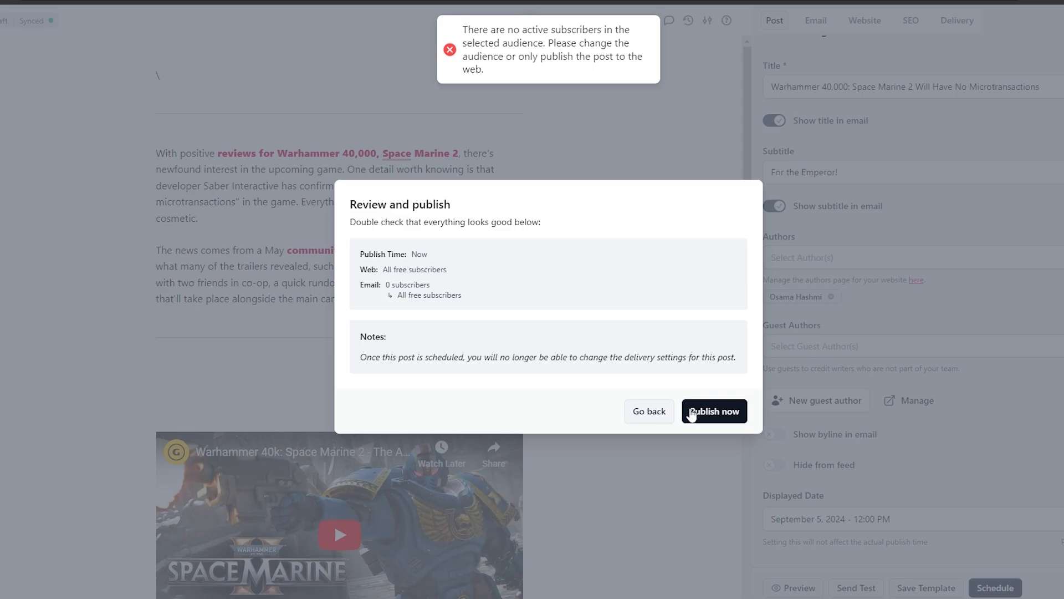
pyautogui.moveTo(501, 29); pyautogui.dragTo(588, 29)
pyautogui.click(675, 370)
pyautogui.click(677, 385)
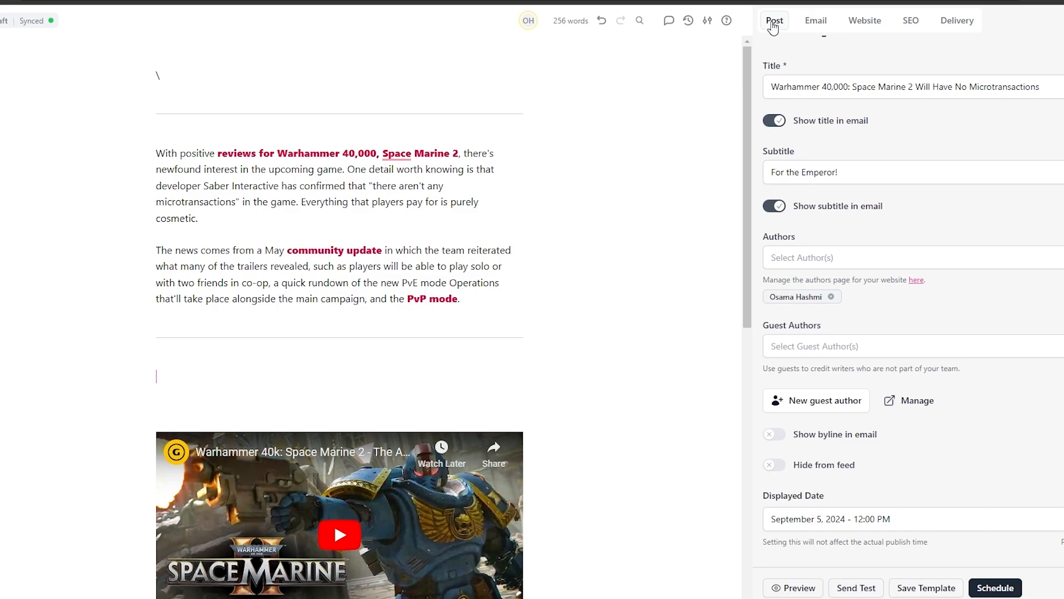
# - Replace the post's website slug with its title, "Warhammer 40,000: Space Marine 2 Will Have No Microtransactions"
pyautogui.click(816, 22)
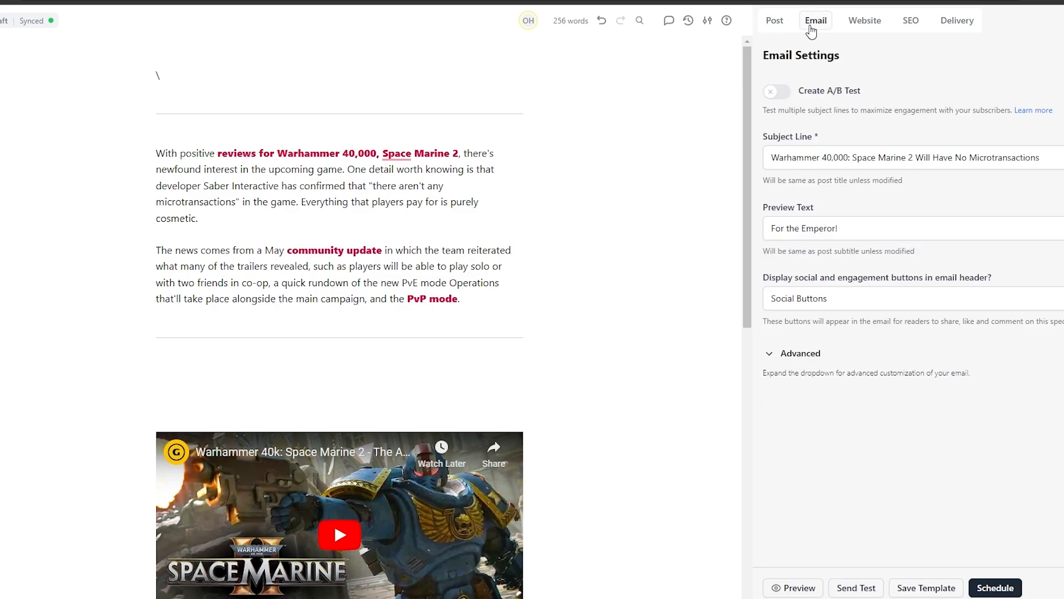
pyautogui.click(865, 21)
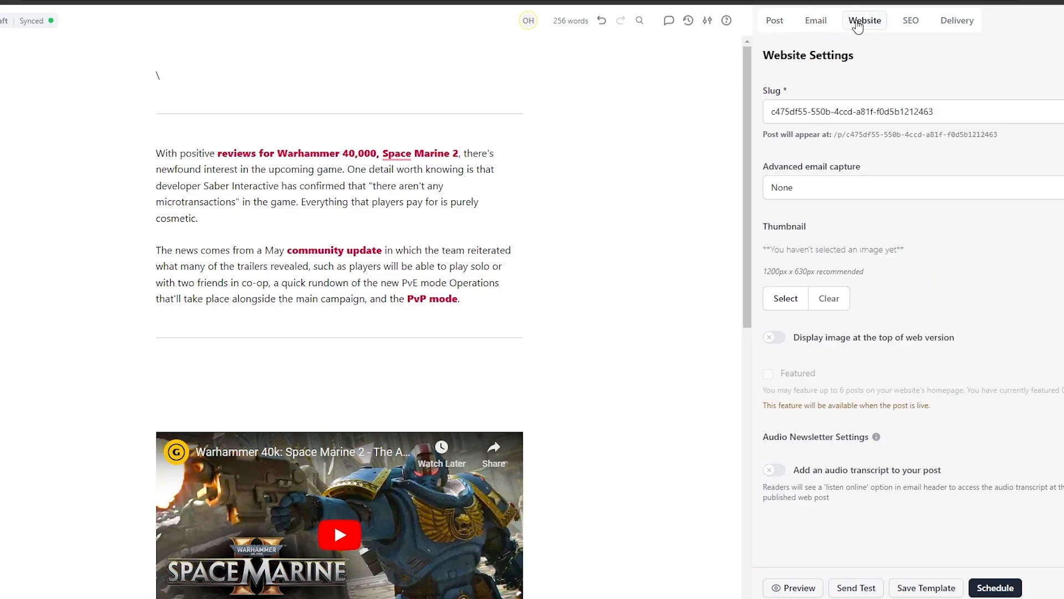
pyautogui.click(865, 113)
pyautogui.hotkey('ctrl', 'a')
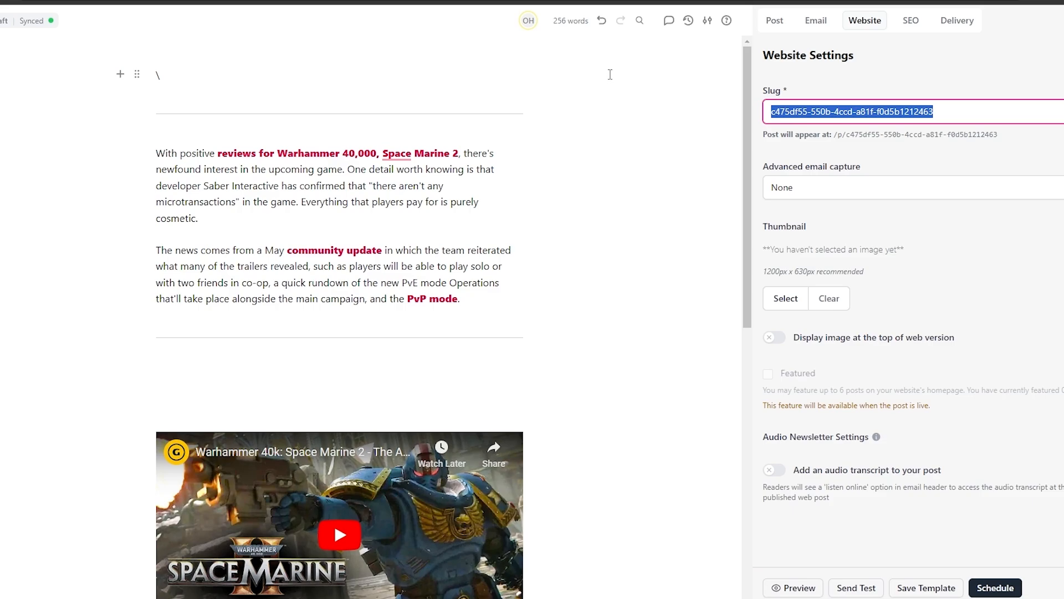
pyautogui.click(773, 23)
pyautogui.tripleClick(794, 114)
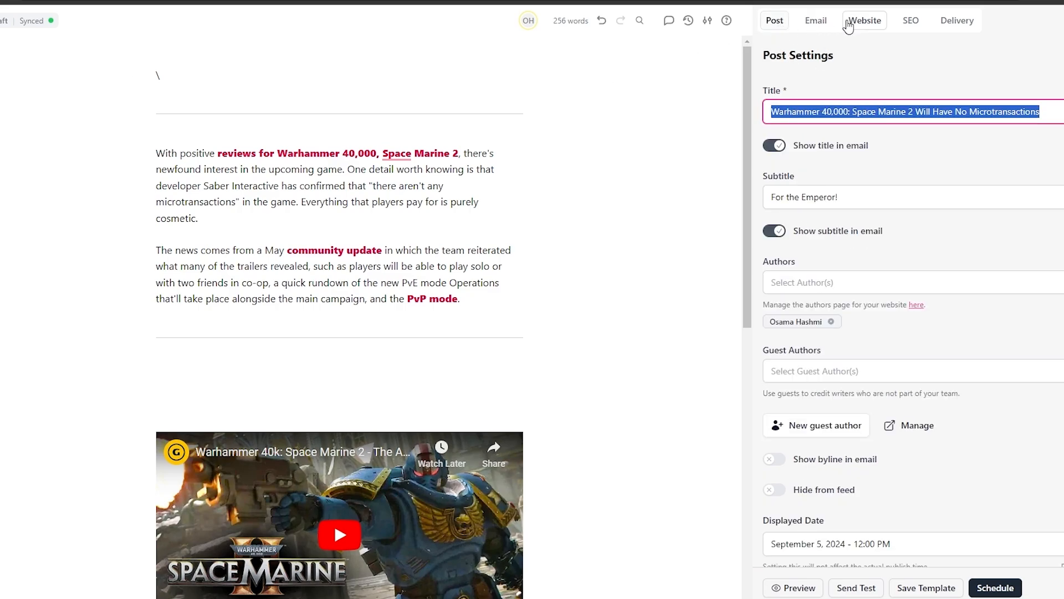
pyautogui.click(863, 21)
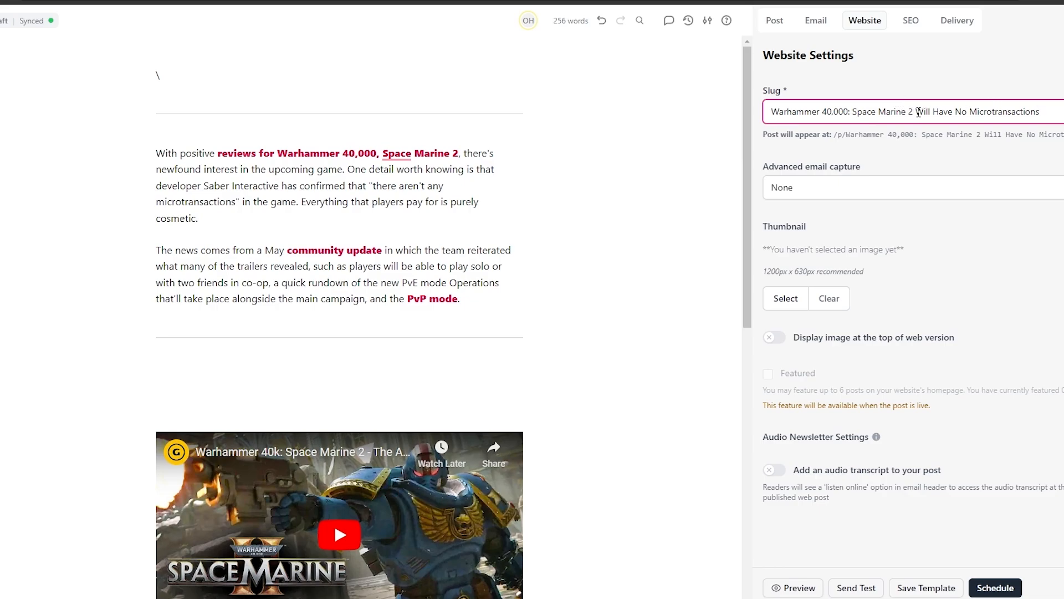
# - Reformat the slug with hyphens as Warhammer-40k-Space-Marine-2-Will-Have-No-Microtransactions
pyautogui.press('BackSpace')
pyautogui.write('-')
pyautogui.press('BackSpace')
pyautogui.write('-')
pyautogui.press('Right')
pyautogui.press('BackSpace')
pyautogui.write('-')
pyautogui.press('Right')
pyautogui.press('Right')
pyautogui.press('Right')
pyautogui.press('BackSpace')
pyautogui.write('-')
pyautogui.press('Left')
pyautogui.press('Left')
pyautogui.press('Left')
pyautogui.press('Left')
pyautogui.press('Left')
pyautogui.press('Left')
pyautogui.press('Left')
pyautogui.press('Left')
pyautogui.press('Left')
pyautogui.press('Left')
pyautogui.press('Left')
pyautogui.press('Left')
pyautogui.press('Left')
pyautogui.press('Left')
pyautogui.press('Left')
pyautogui.press('BackSpace')
pyautogui.write('-')
pyautogui.press('Left')
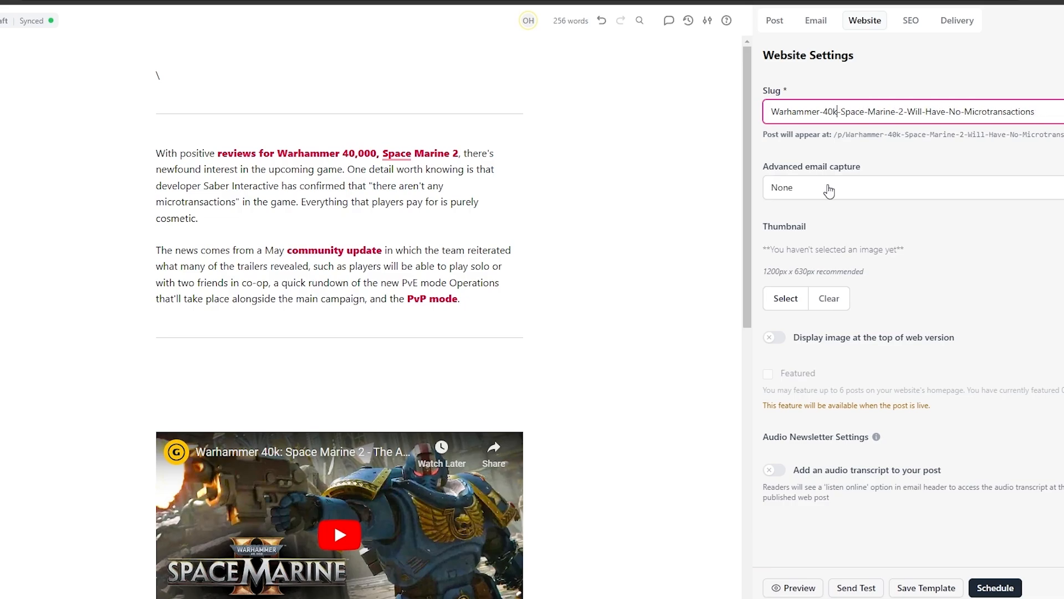
# - Look over the draft post's overview page and read its rendered content through to the footer
pyautogui.scroll(-2, 1059, 289)
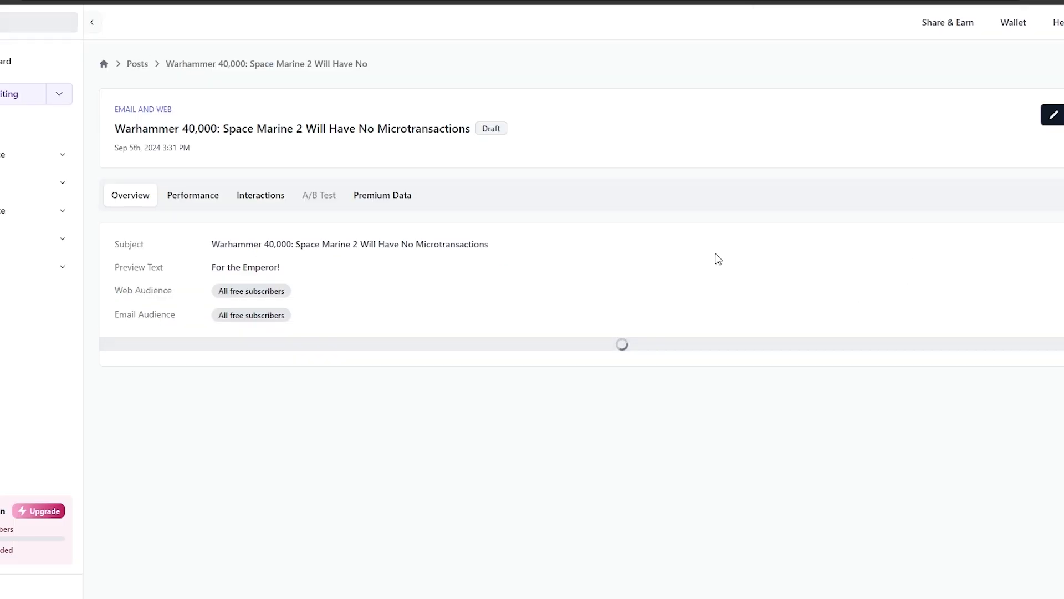
pyautogui.scroll(-15, 557, 328)
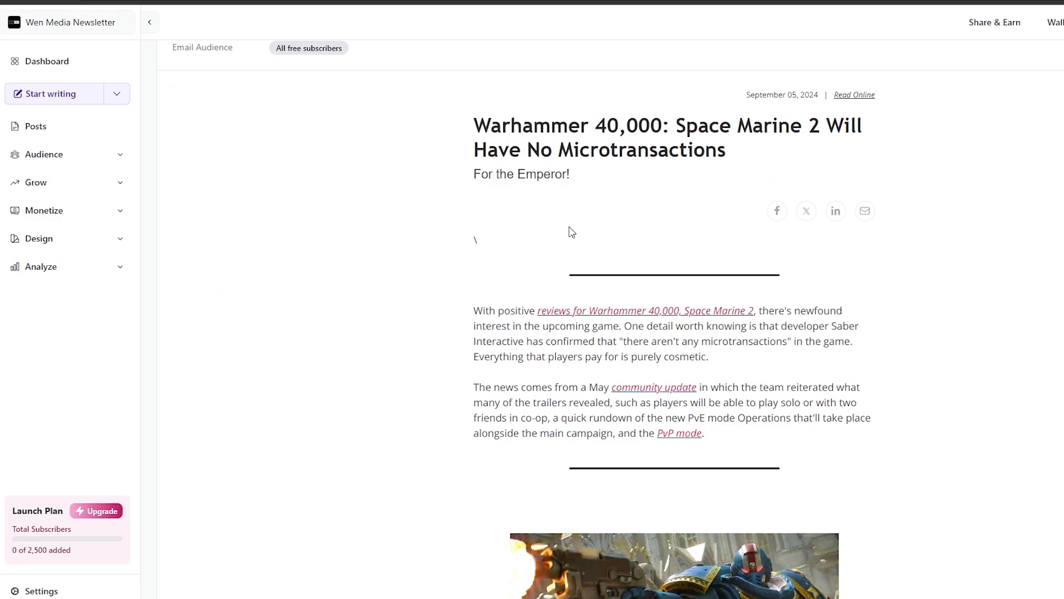
pyautogui.scroll(-2, 688, 338)
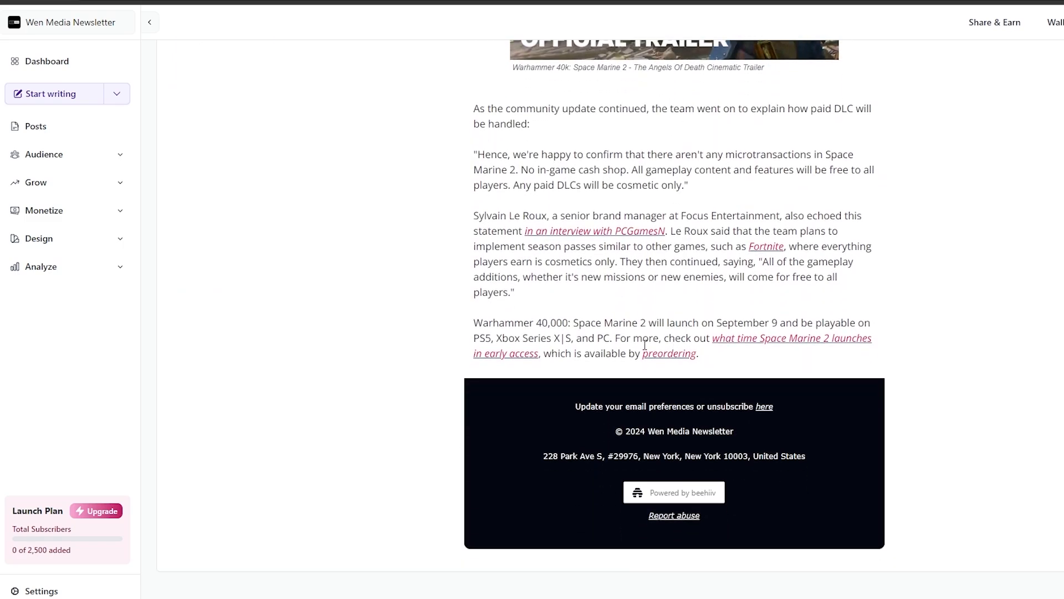
pyautogui.scroll(10, 645, 345)
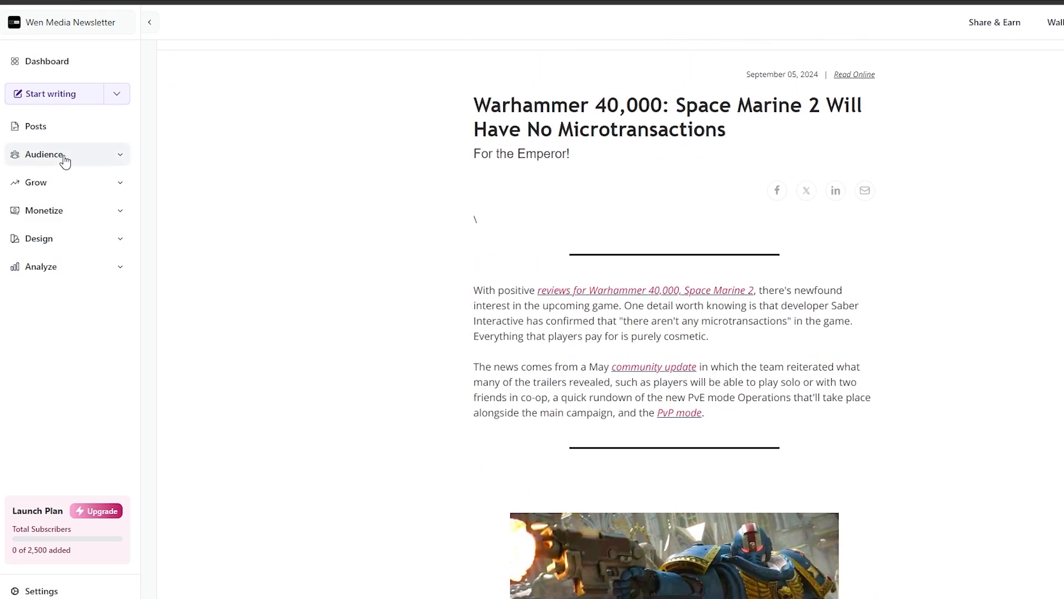
# - Look through the newsletter's Audience pages, including Subscribers, Segments and Automations
pyautogui.click(65, 160)
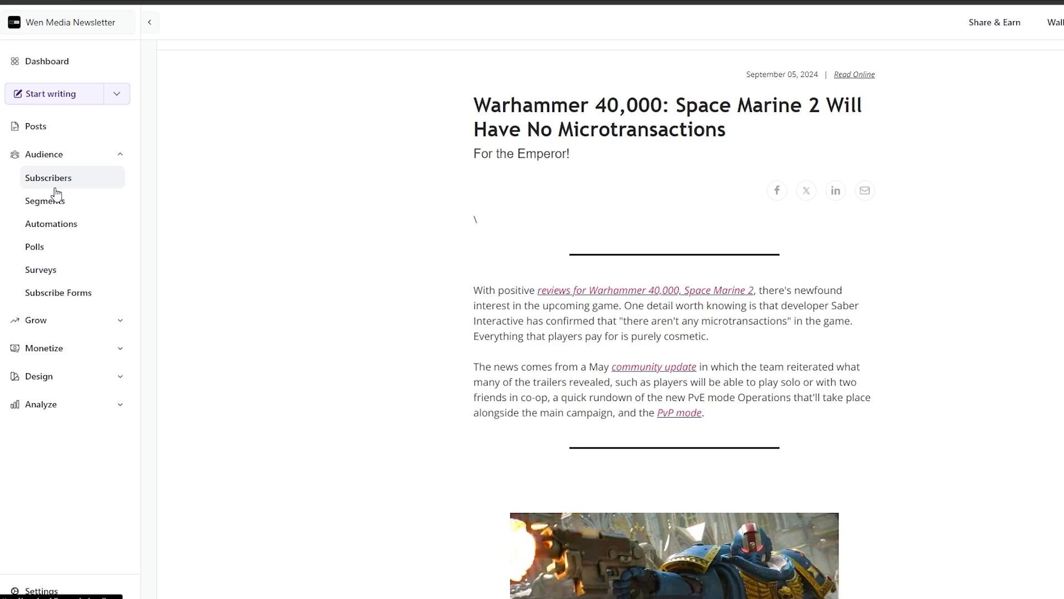
pyautogui.click(56, 183)
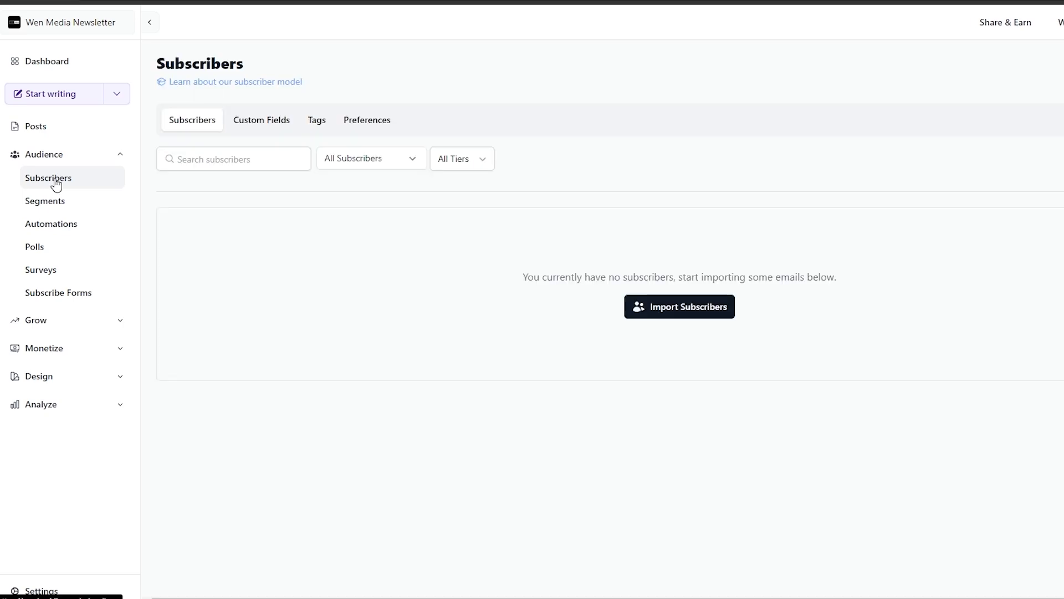
pyautogui.click(59, 202)
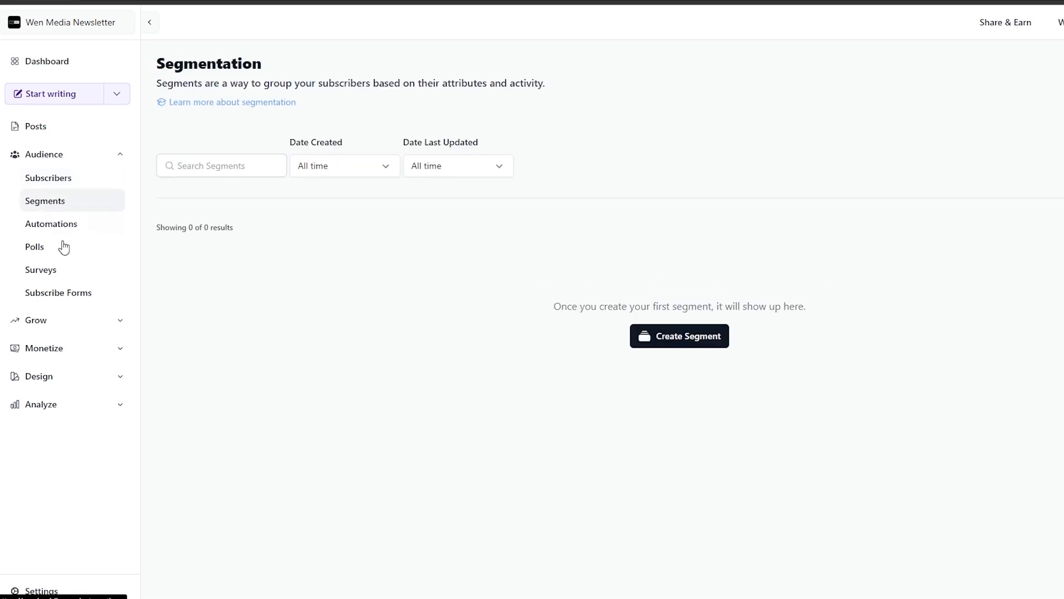
pyautogui.click(67, 223)
pyautogui.click(76, 202)
pyautogui.click(61, 56)
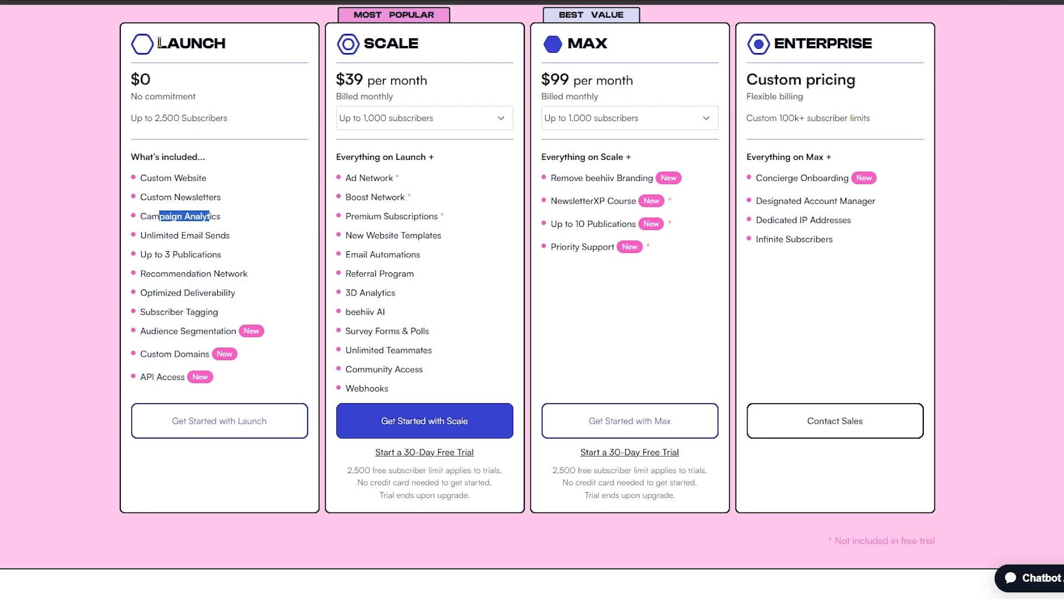
# - Highlight the Launch plan's name on the beehiiv pricing page
pyautogui.moveTo(158, 43); pyautogui.dragTo(237, 46)
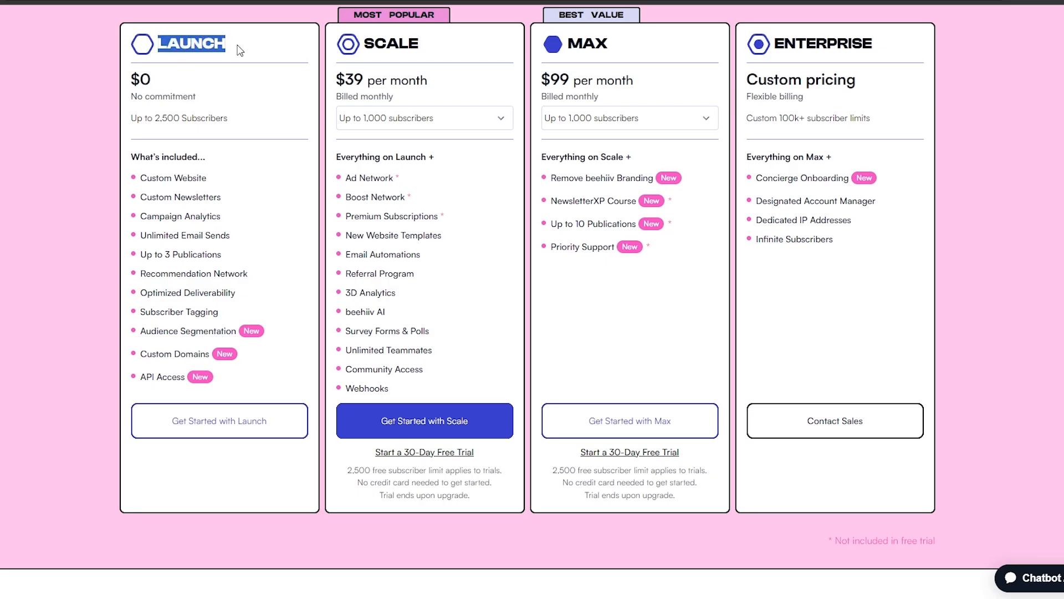
# - Review the Launch plan's subscriber limit and its list of included features
pyautogui.click(134, 81)
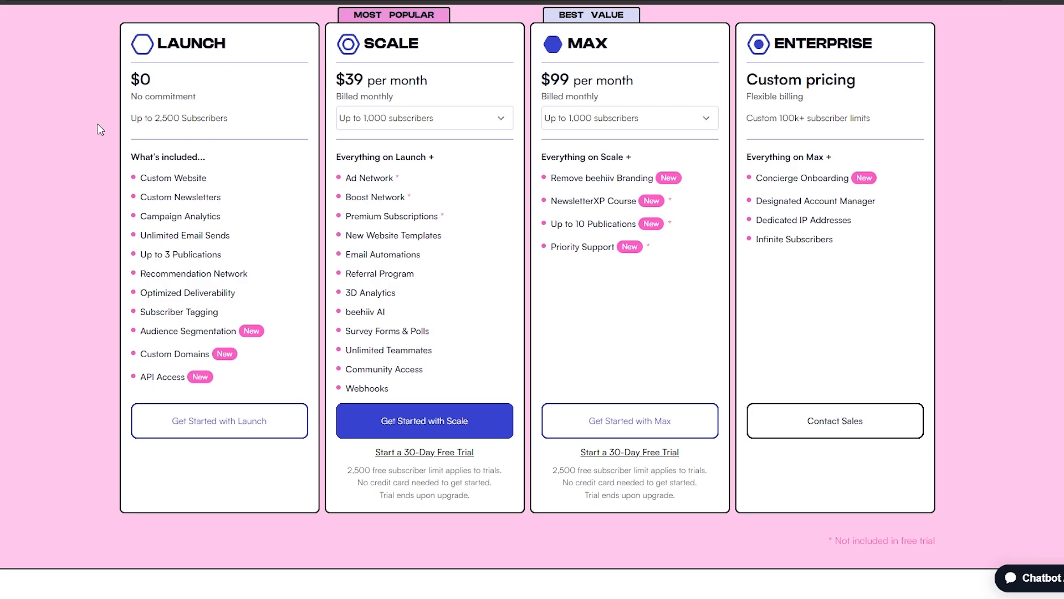
pyautogui.moveTo(153, 118); pyautogui.dragTo(182, 118)
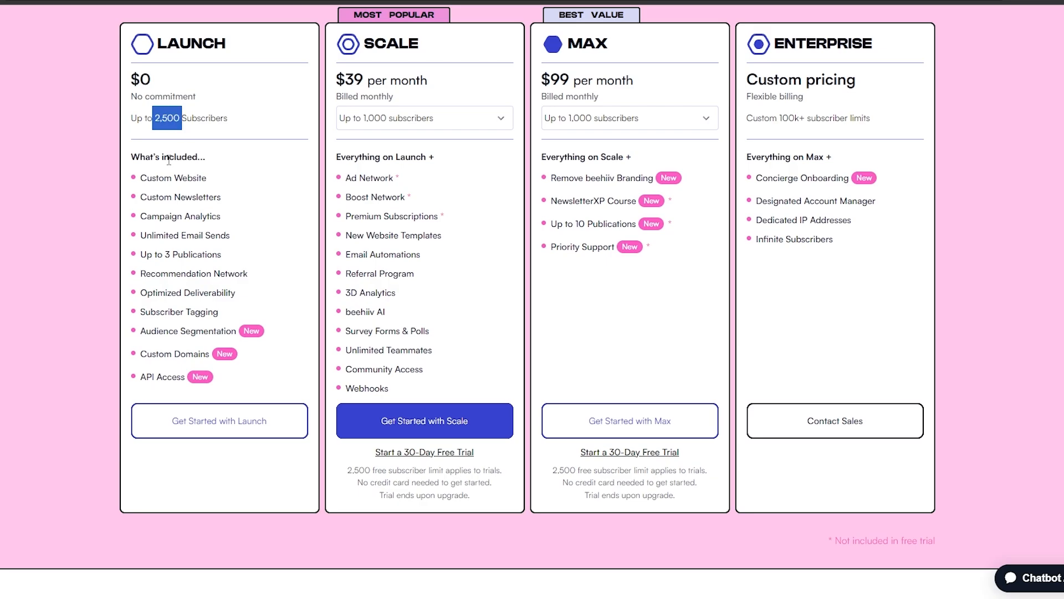
pyautogui.moveTo(146, 177); pyautogui.dragTo(165, 216)
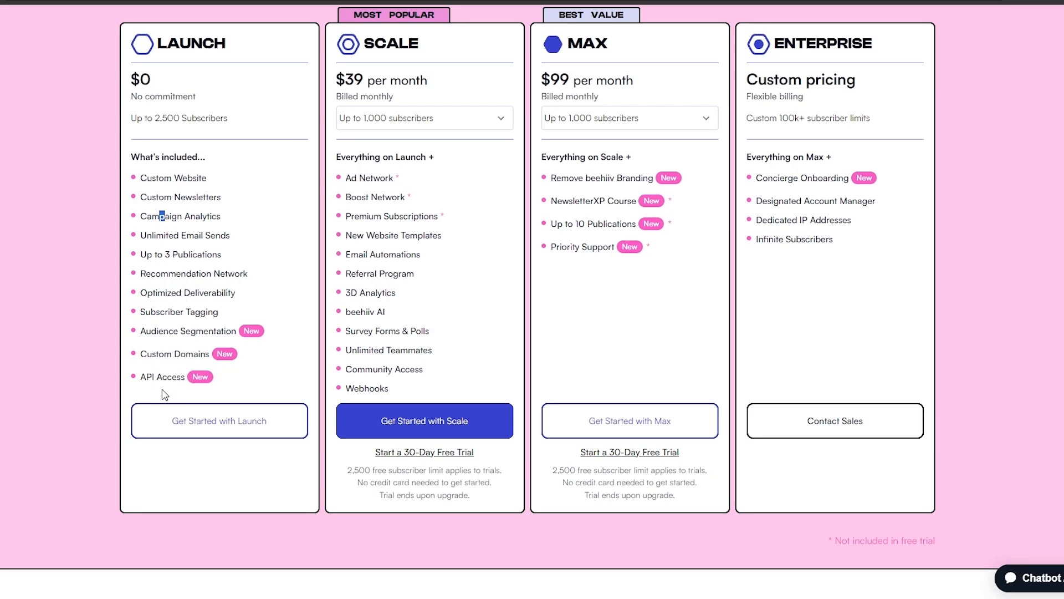
pyautogui.click(161, 356)
pyautogui.tripleClick(178, 365)
pyautogui.click(178, 365)
# - Check the Scale plan's monthly price at up to 5,000 subscribers, followed by up to 2,500 subscribers
pyautogui.doubleClick(340, 78)
pyautogui.click(379, 78)
pyautogui.click(361, 122)
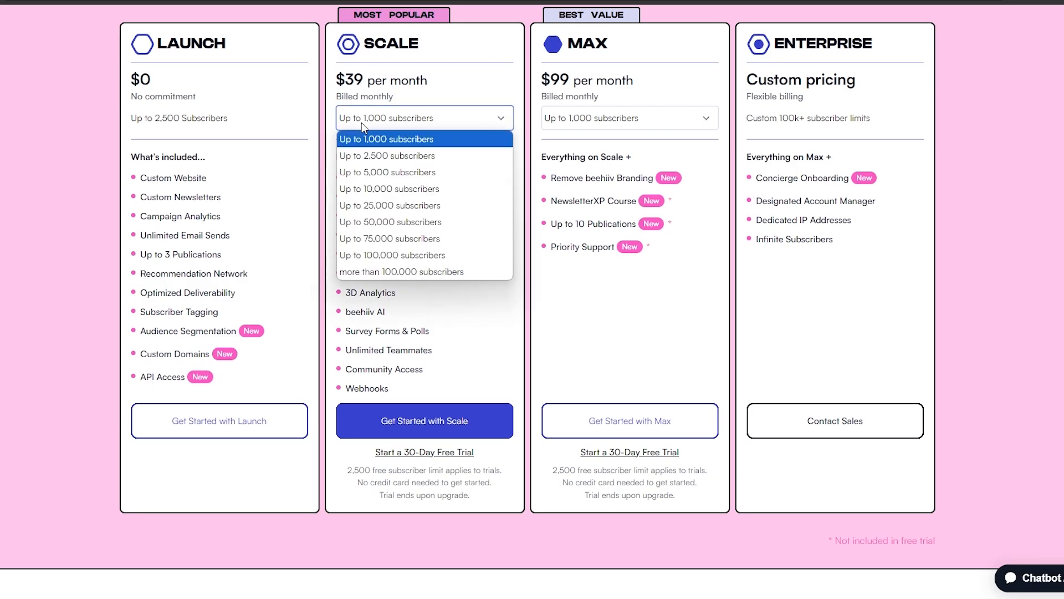
pyautogui.click(383, 172)
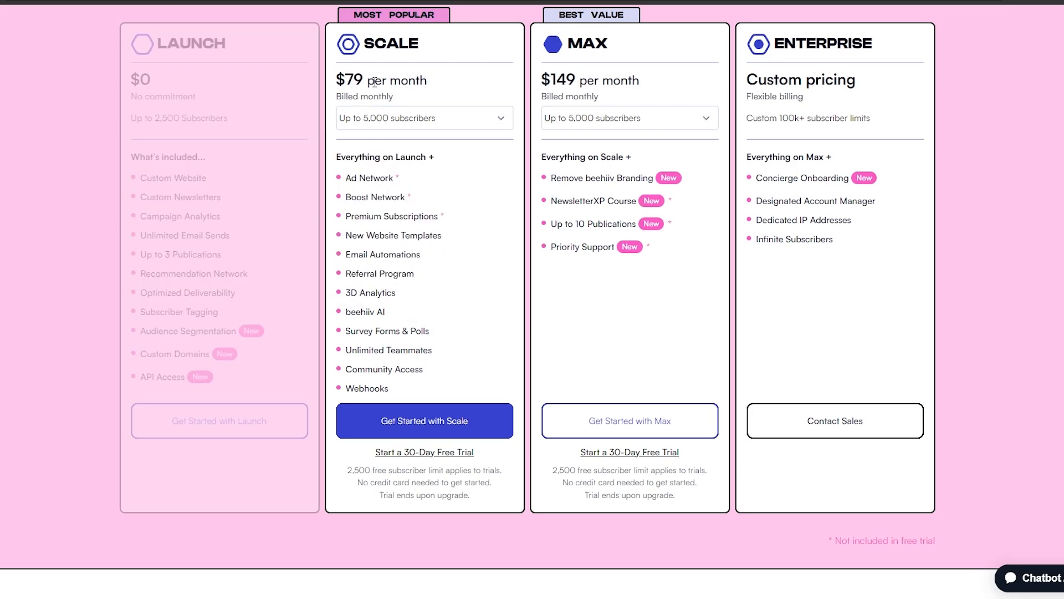
pyautogui.click(376, 113)
pyautogui.click(376, 160)
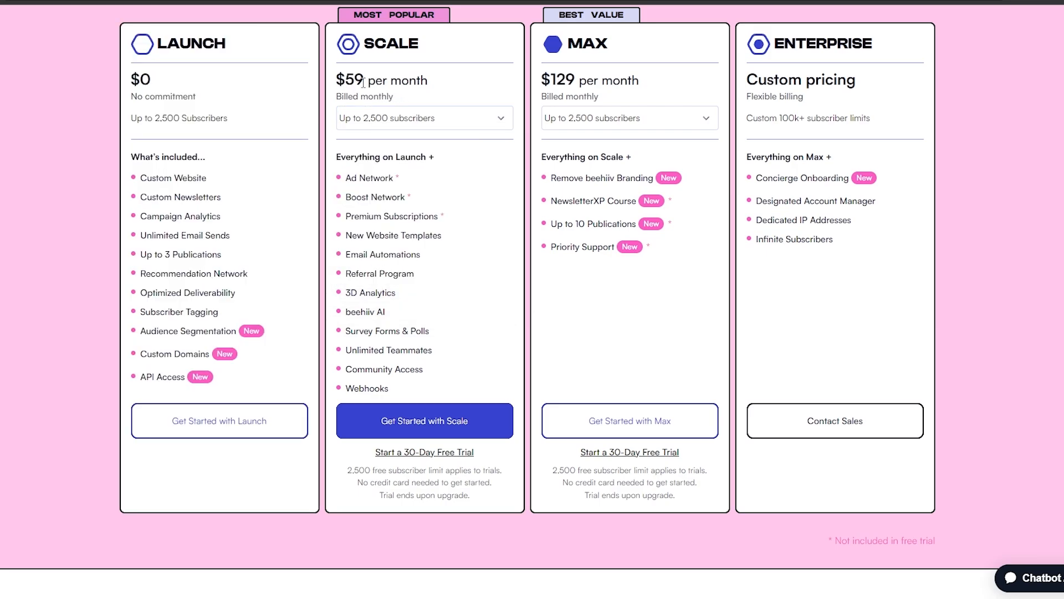
# - Compare the monthly prices of the Scale and Max plans and look over the Scale plan's feature list
pyautogui.moveTo(370, 82); pyautogui.dragTo(379, 82)
pyautogui.moveTo(550, 79); pyautogui.dragTo(582, 76)
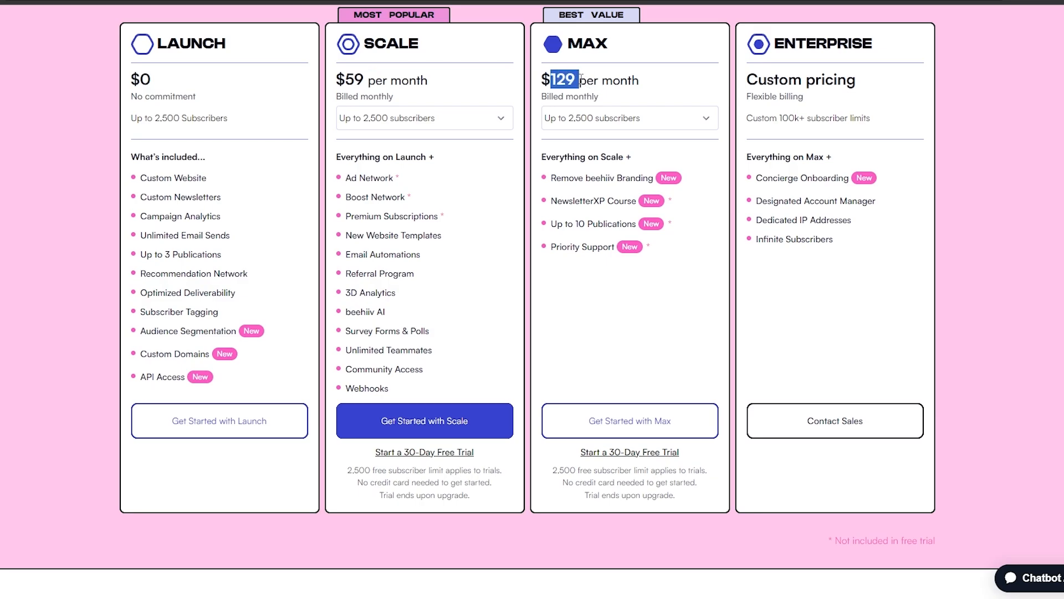
pyautogui.doubleClick(588, 44)
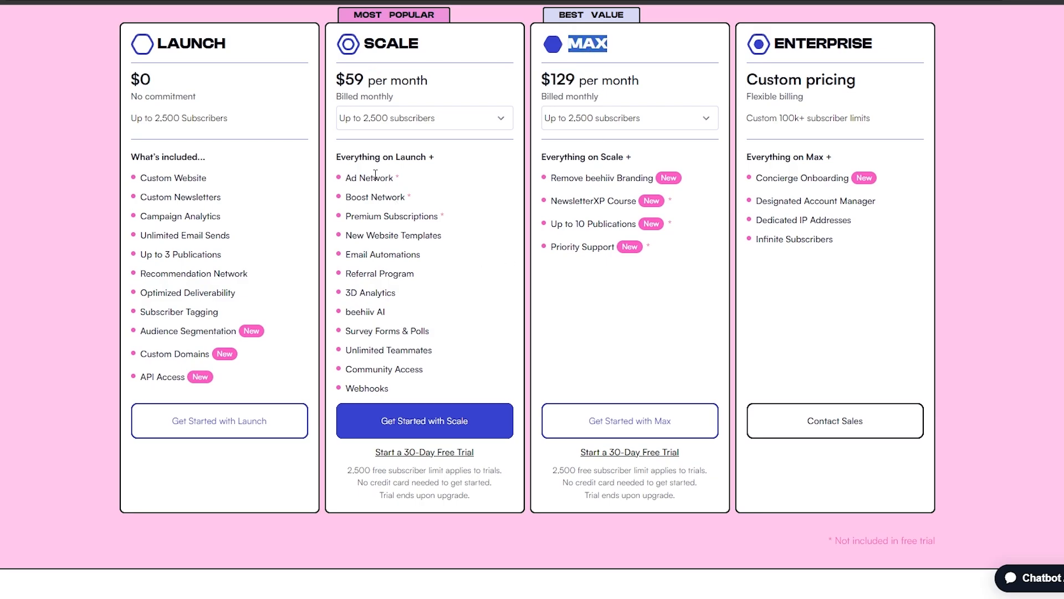
pyautogui.moveTo(360, 179); pyautogui.dragTo(368, 352)
pyautogui.click(368, 351)
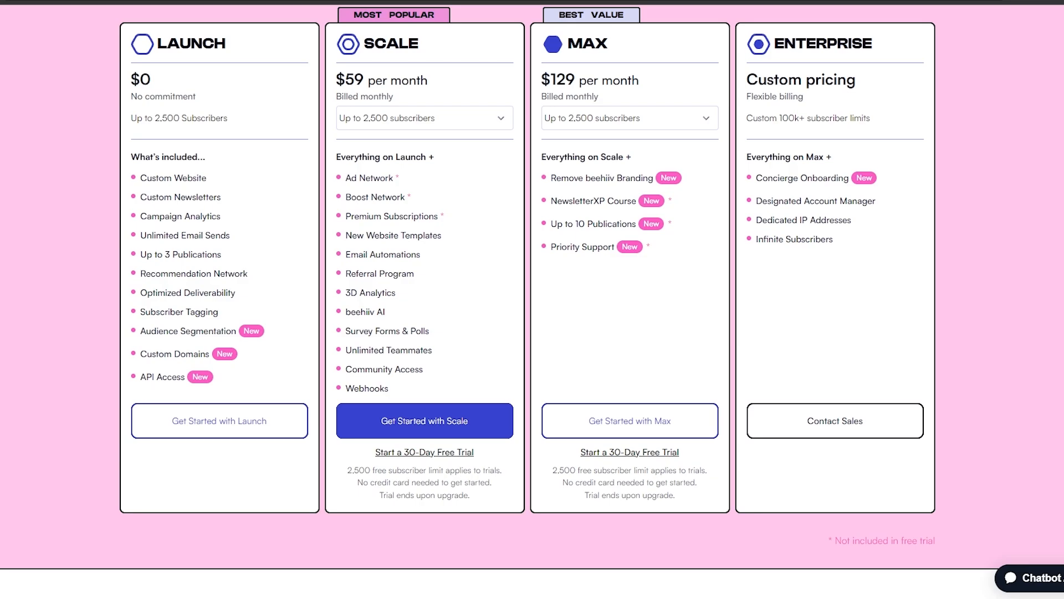